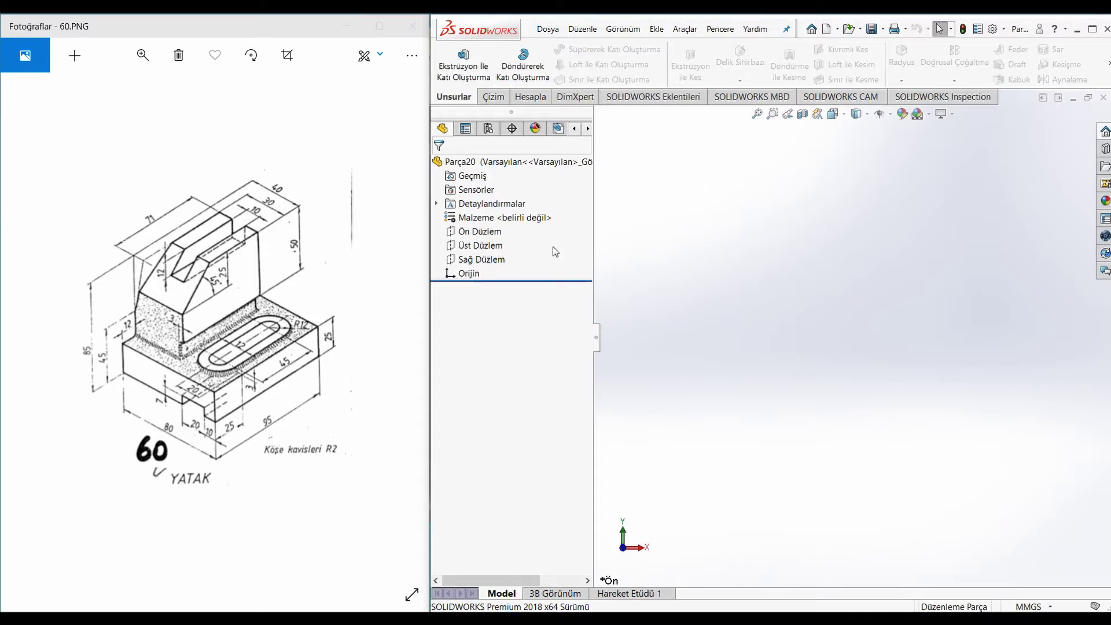
- Start a sketch on the Front Plane with a vertical line up from the origin and an inclined line about 22.7 mm long above it
left_click(501, 232)
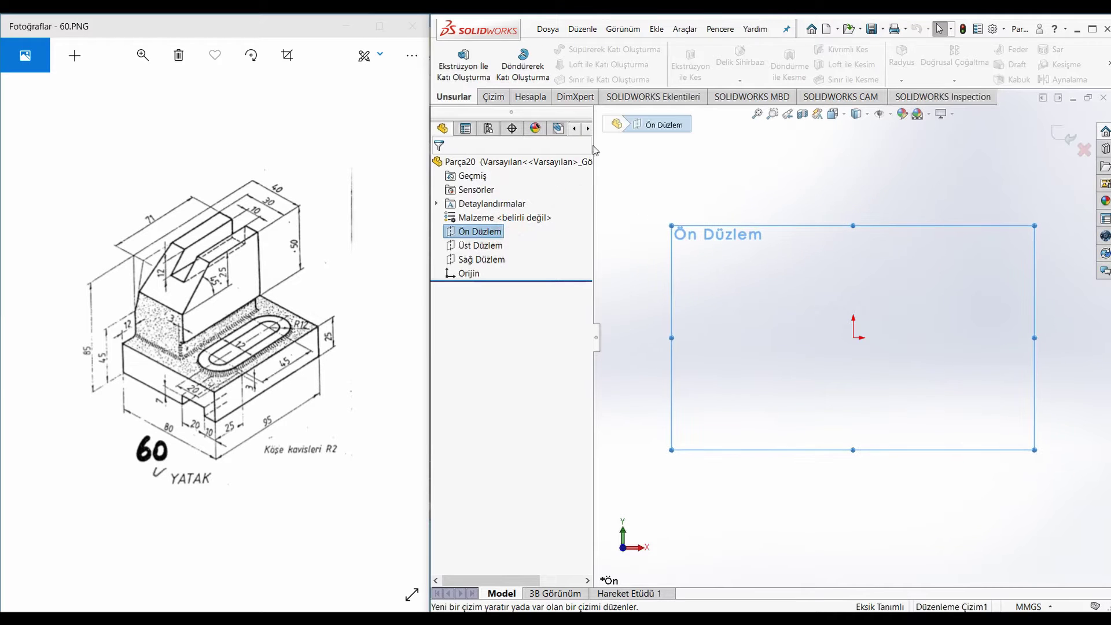
left_click(545, 51)
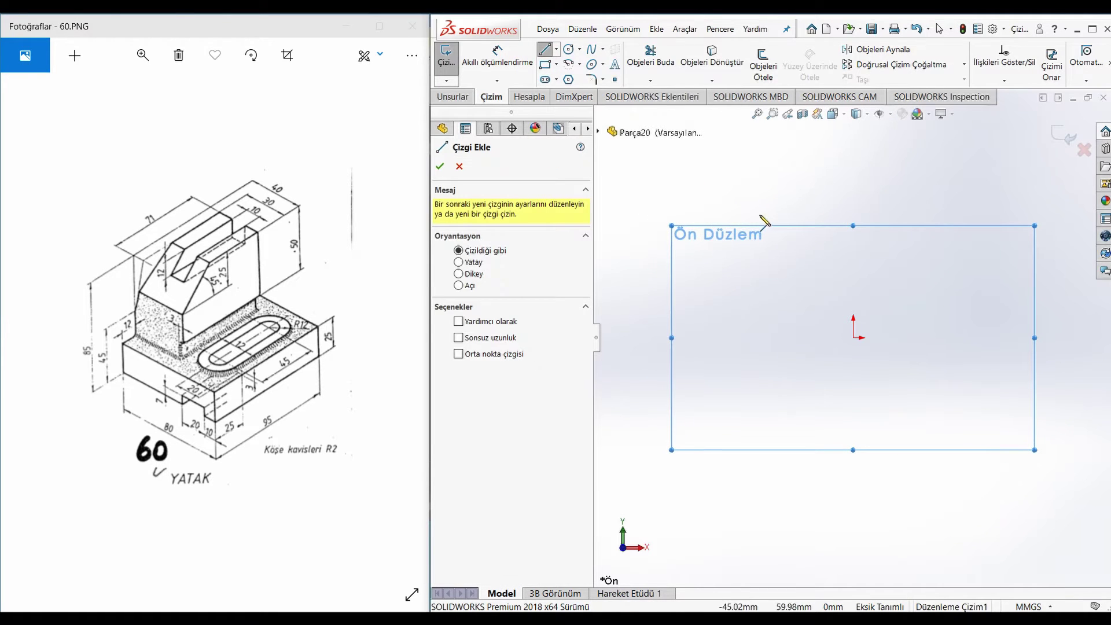
left_click(852, 337)
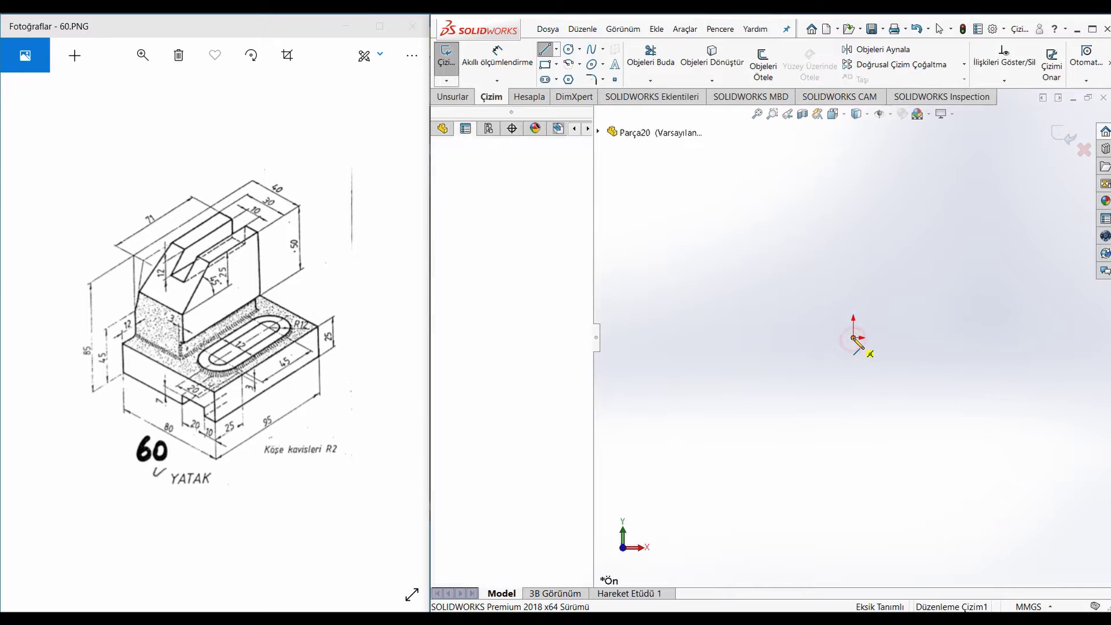
left_click(854, 296)
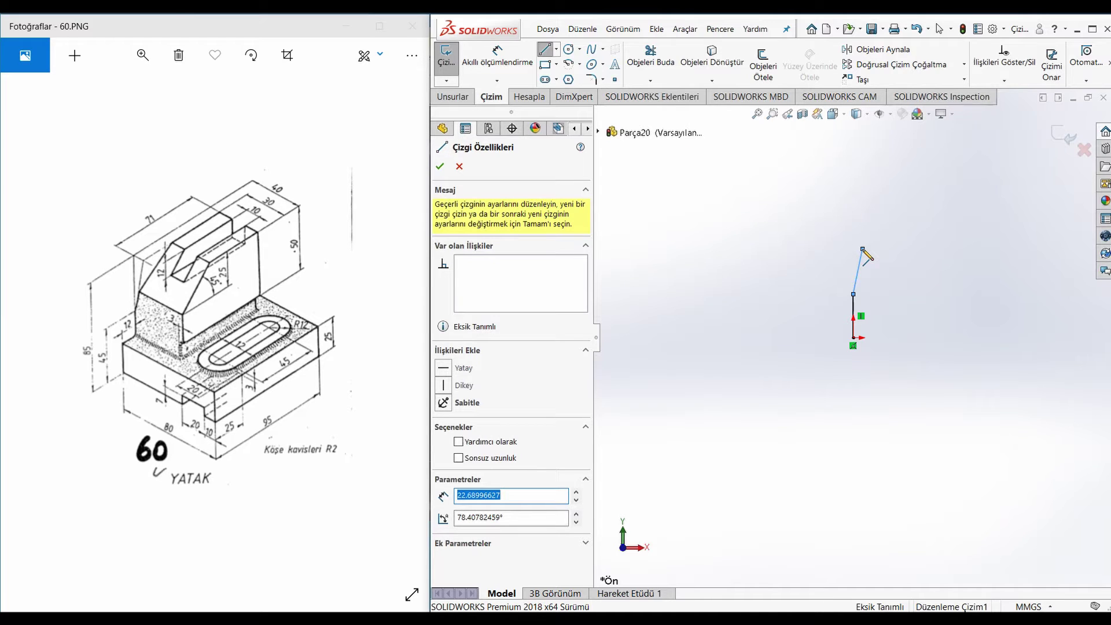
left_click(862, 249)
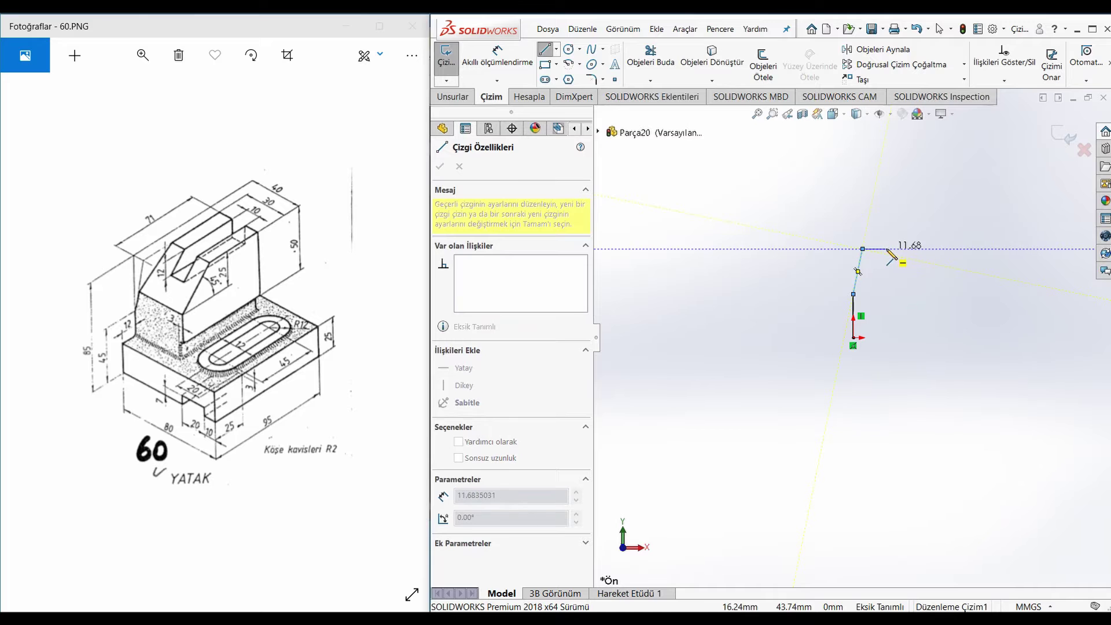
- Continue the profile with a horizontal top edge interrupted by a rectangular notch about 8.8 mm deep
left_click(885, 249)
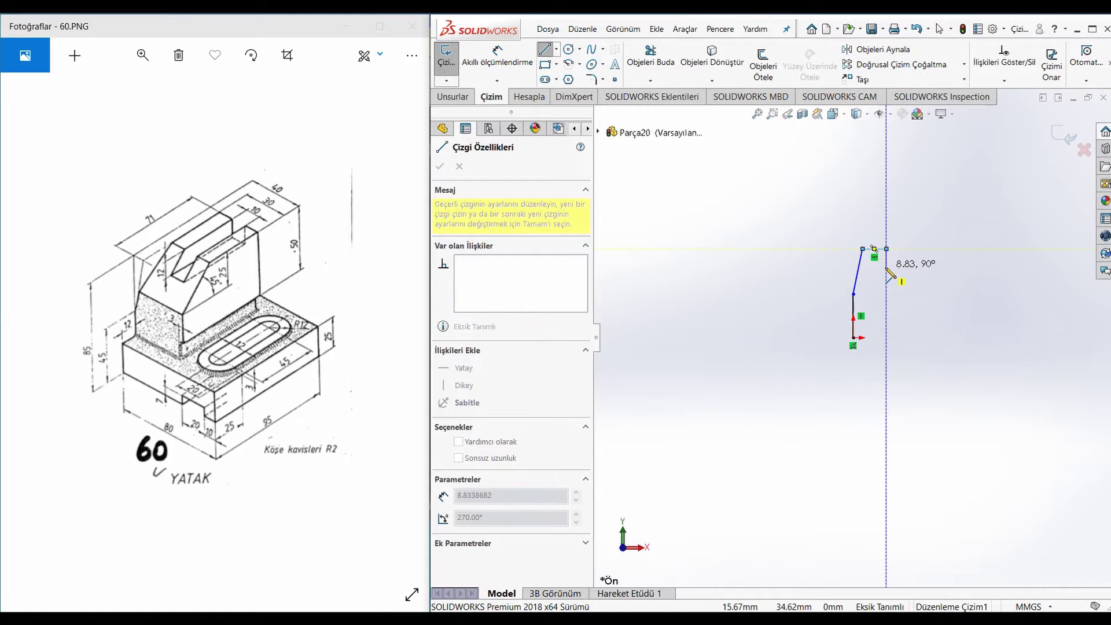
left_click(885, 267)
left_click(900, 267)
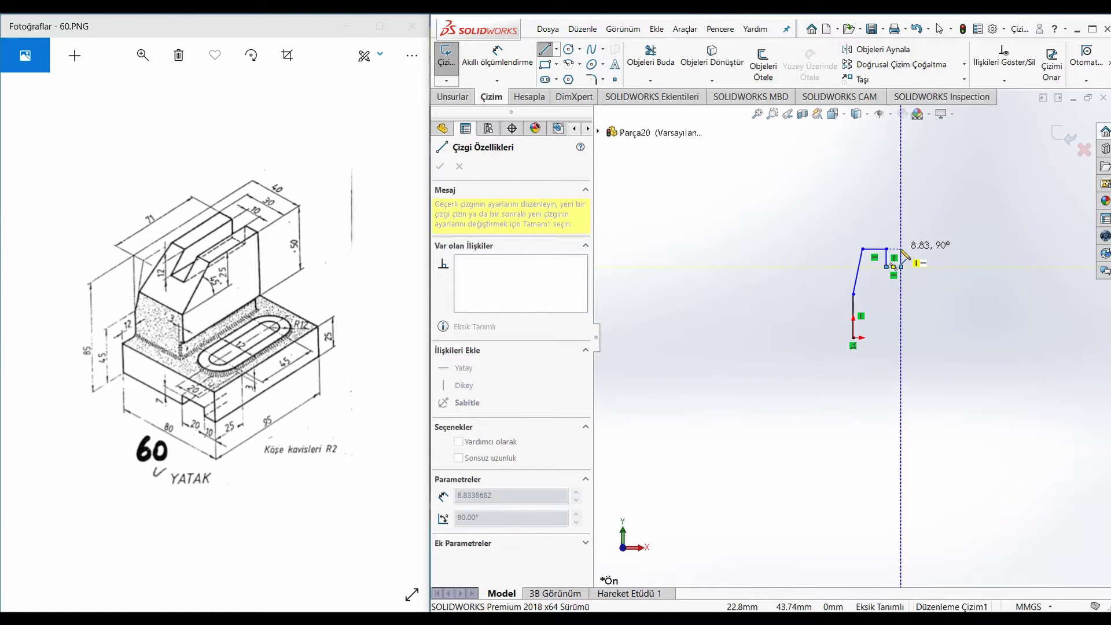
left_click(900, 249)
left_click(918, 250)
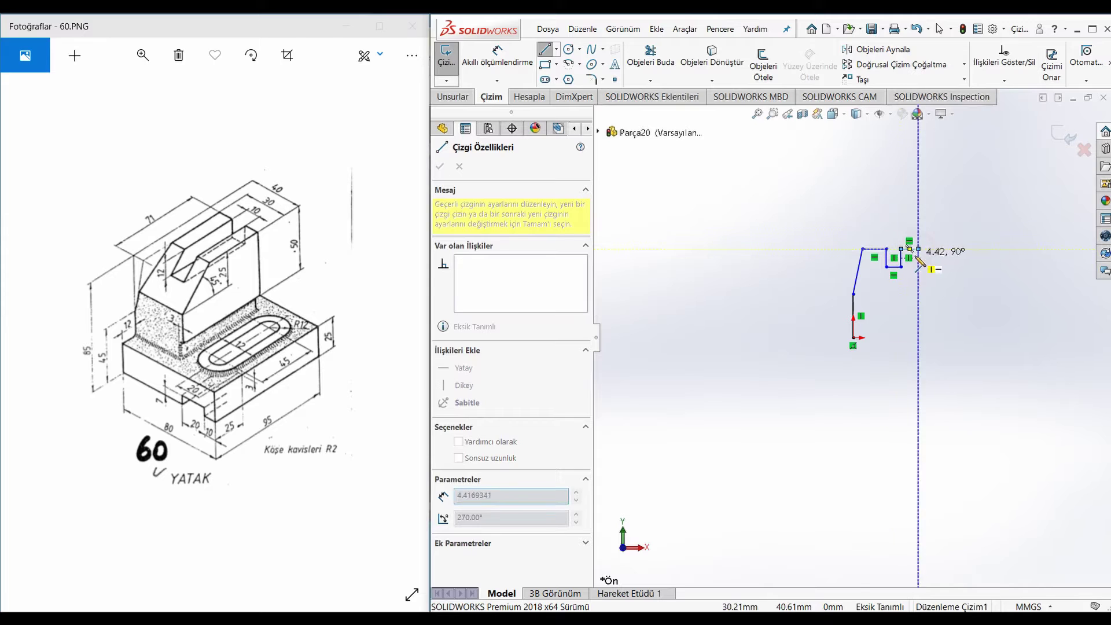
- Draw the block's right edge down into a small undercut and stretch the undercut's lower line outward to about X 61.7 mm
left_click(914, 320)
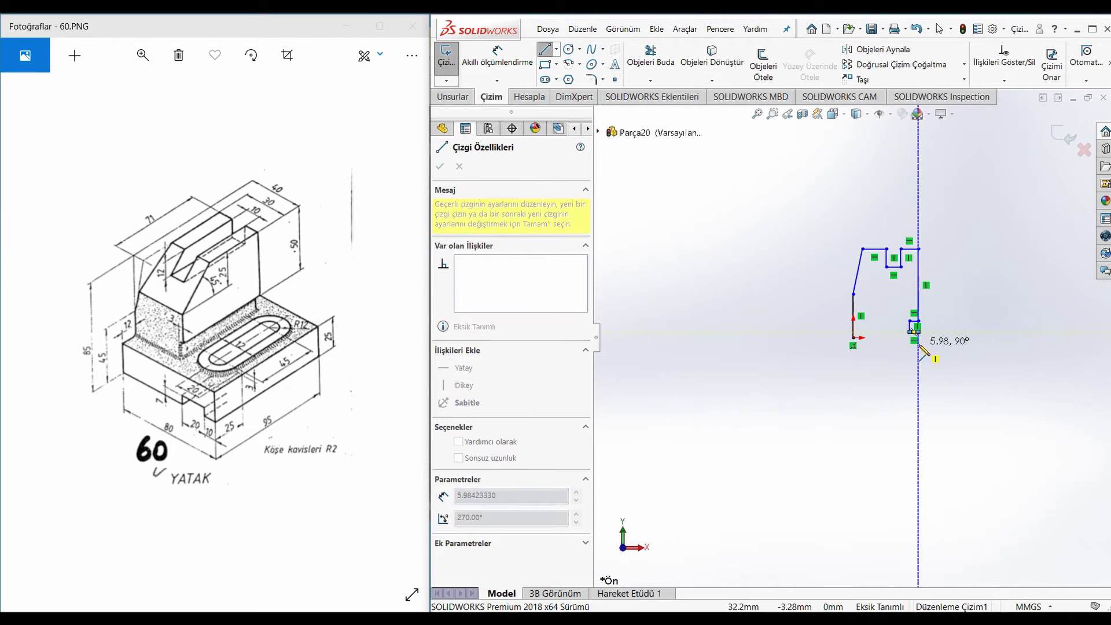
scroll(902, 333, "down", 6)
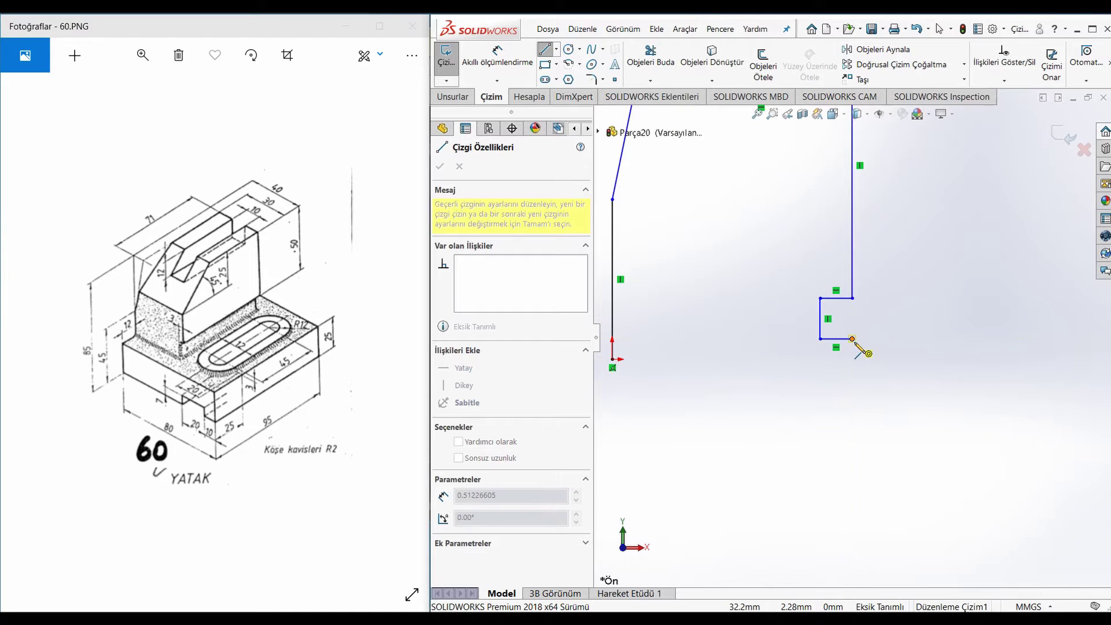
key("a")
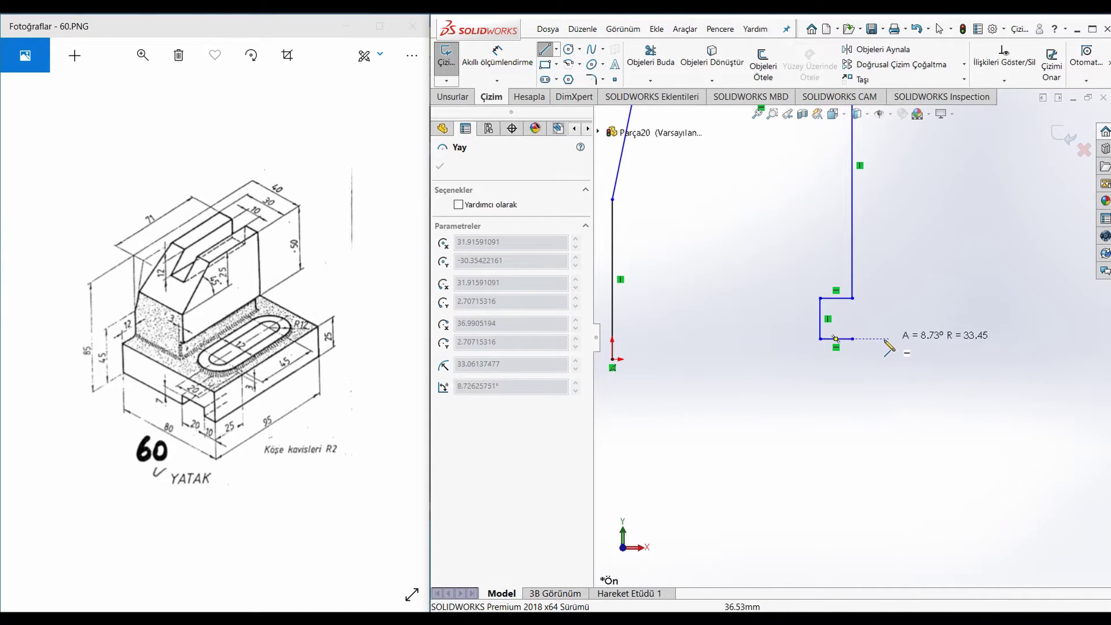
key("Escape")
left_click_drag(854, 340, 1090, 331)
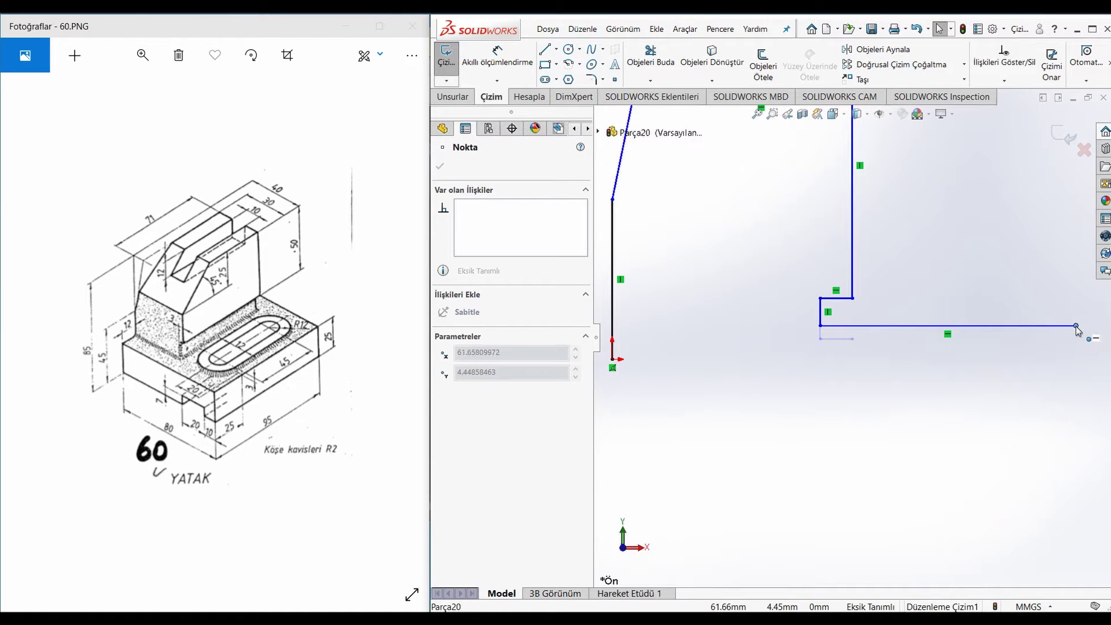
- Close the profile with a short vertical line at the base's outer end and a bottom line back to the origin
key("l")
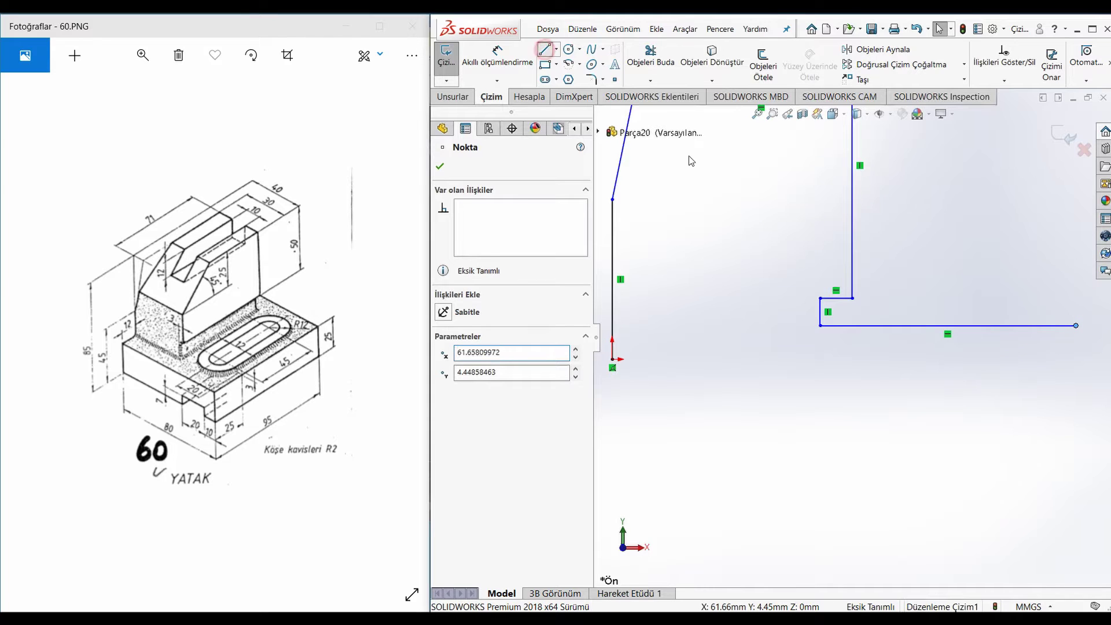
left_click(1075, 326)
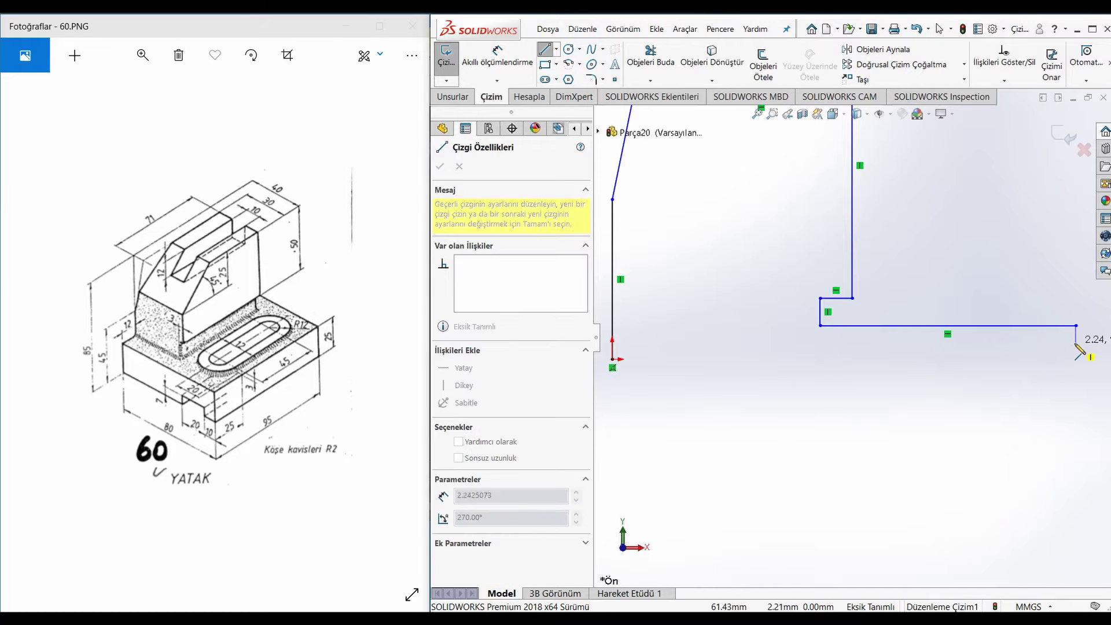
left_click(1076, 345)
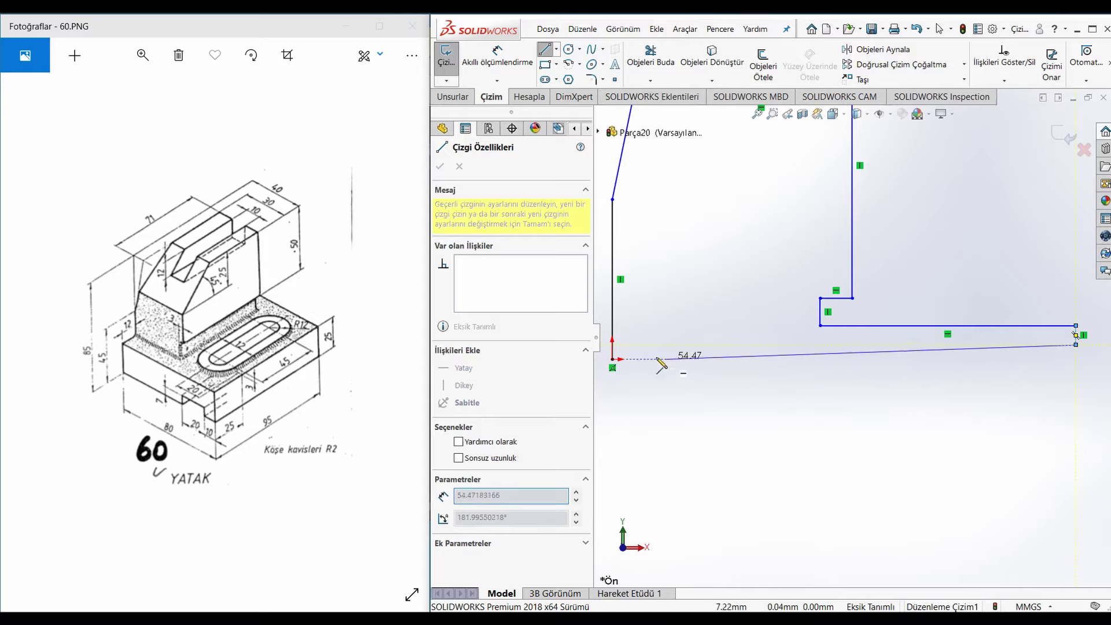
left_click(612, 359)
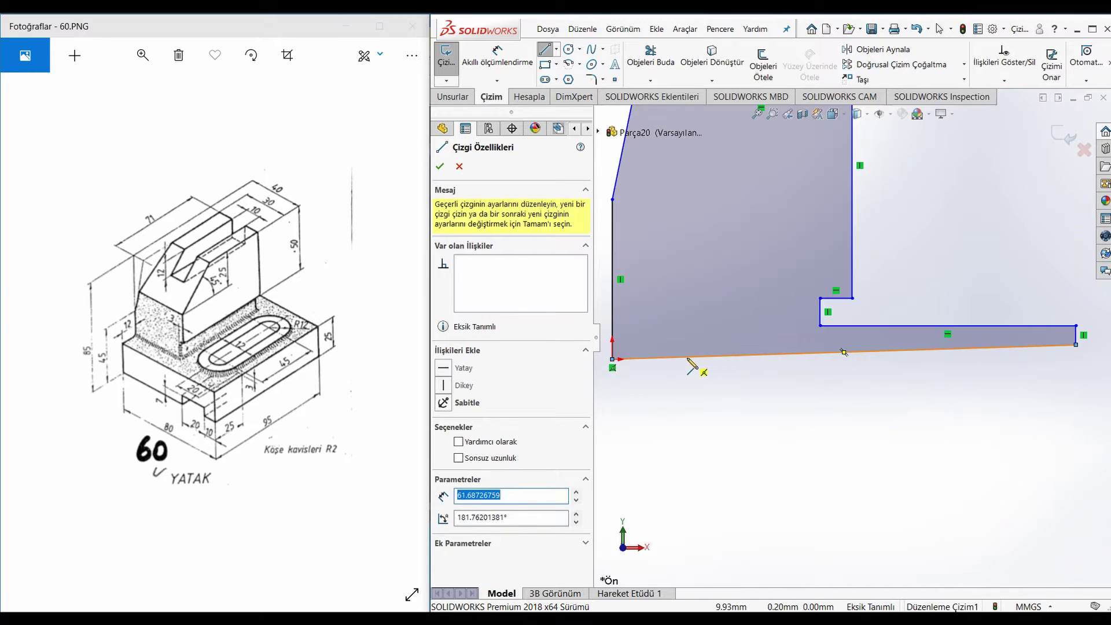
key("Escape")
- Apply a horizontal relation to the slanted bottom line of the profile
left_click(668, 357)
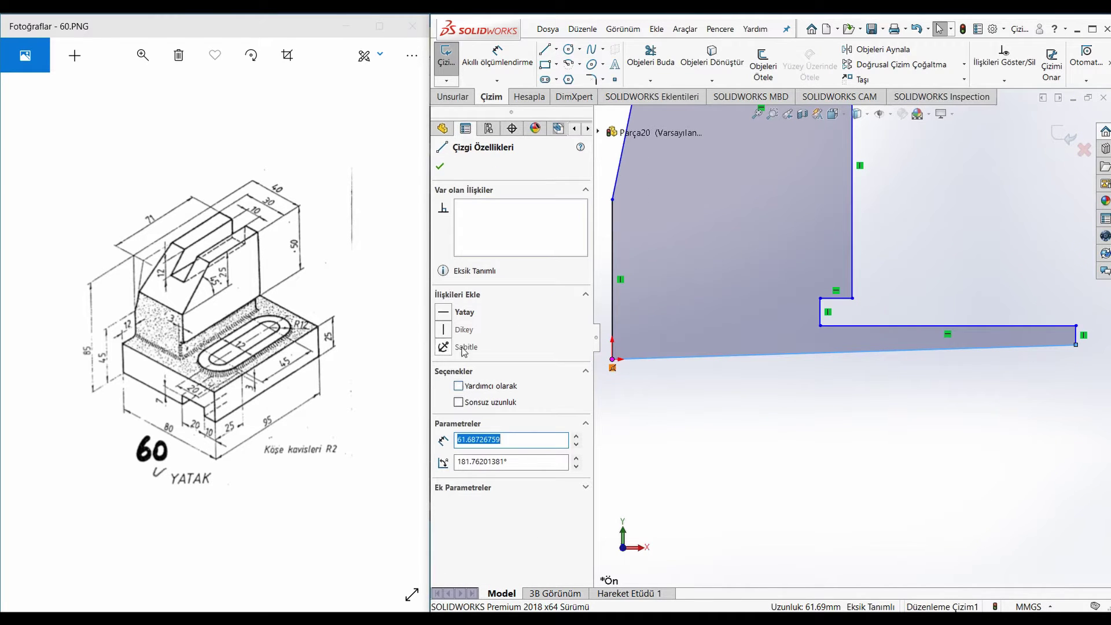
left_click(459, 312)
left_click(816, 389)
- Dimension the left vertical edge above the origin to 45 mm
scroll(833, 399, "up", 3)
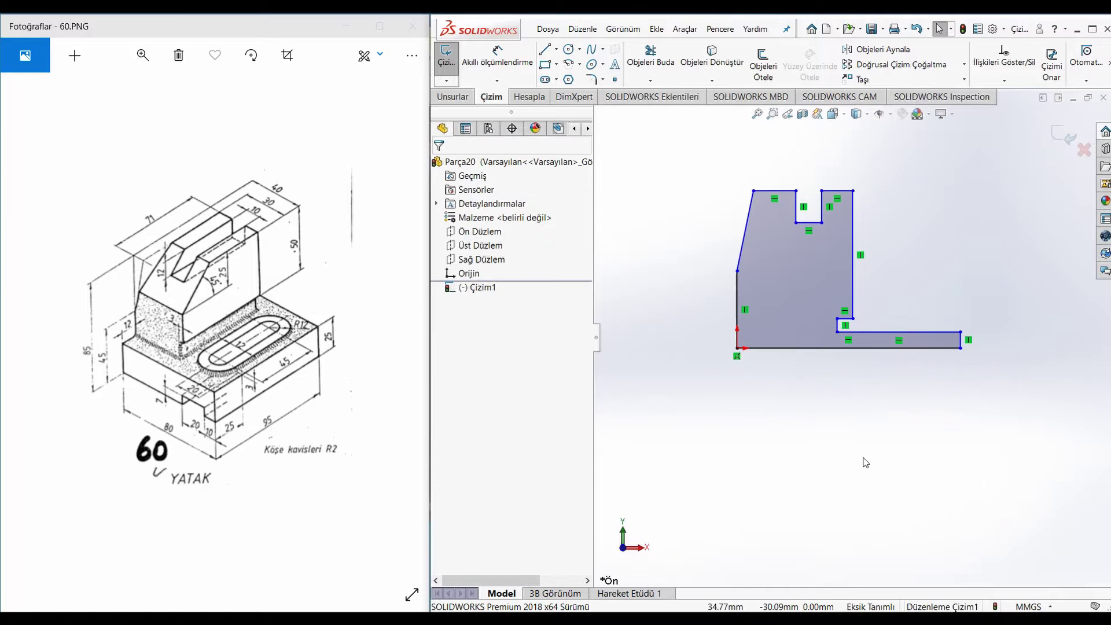
right_click_drag(863, 458, 858, 393)
left_click(736, 324)
left_click(701, 324)
type("45")
key("Return")
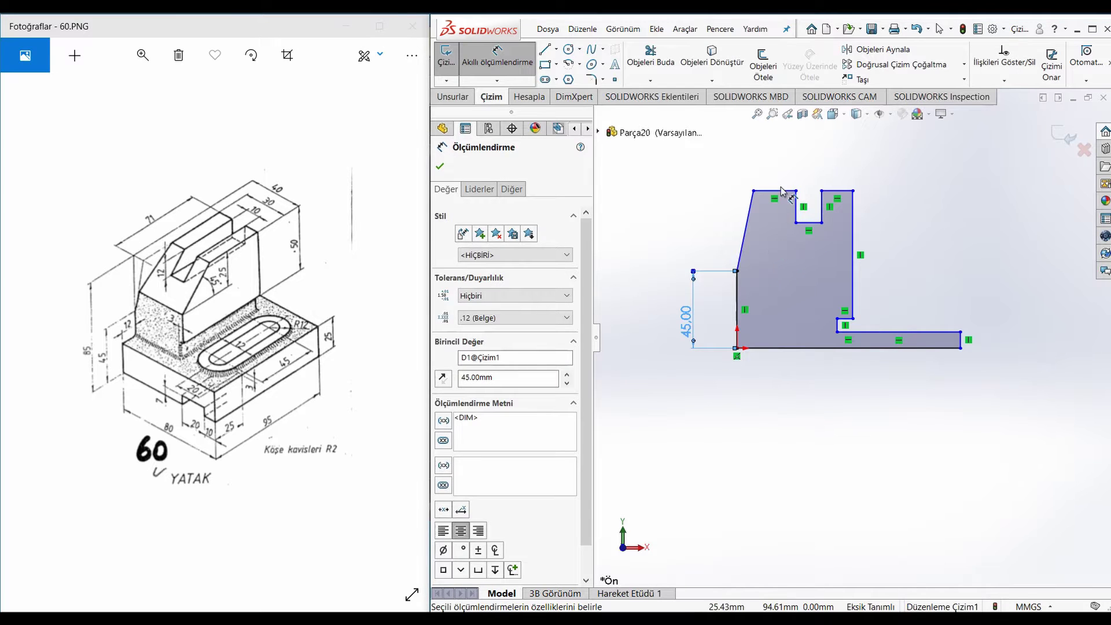
- Dimension the overall height between the top edge and the bottom line to 85 mm
left_click(781, 191)
left_click(786, 348)
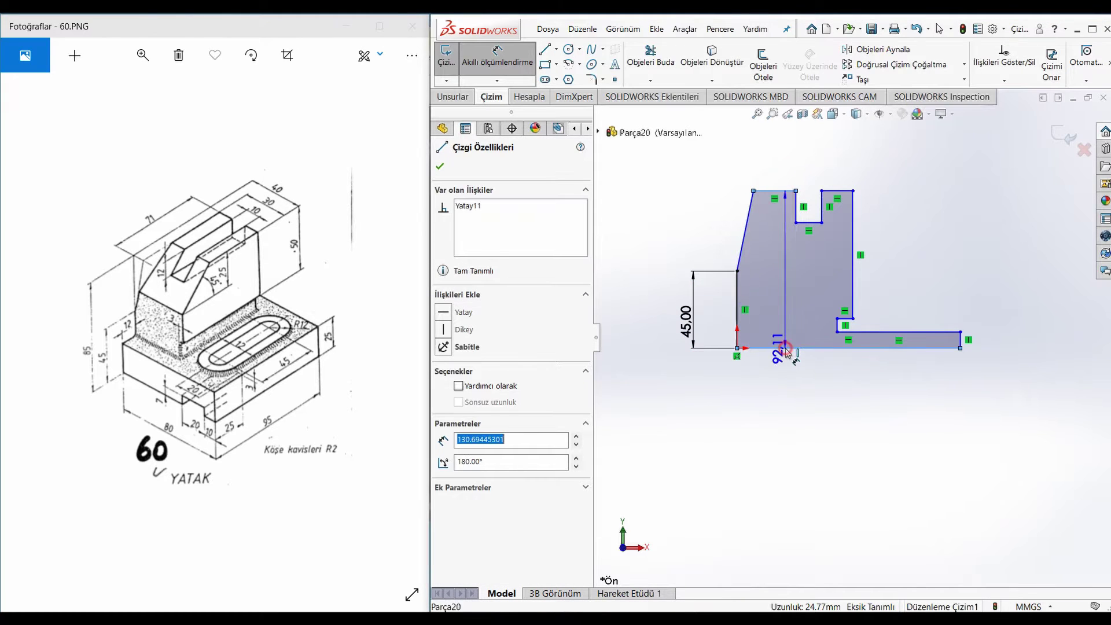
left_click(651, 284)
type("85")
key("Return")
- Dimension the vertical end line of the base to 25 mm
scroll(855, 317, "down", 2)
scroll(1016, 385, "down", 4)
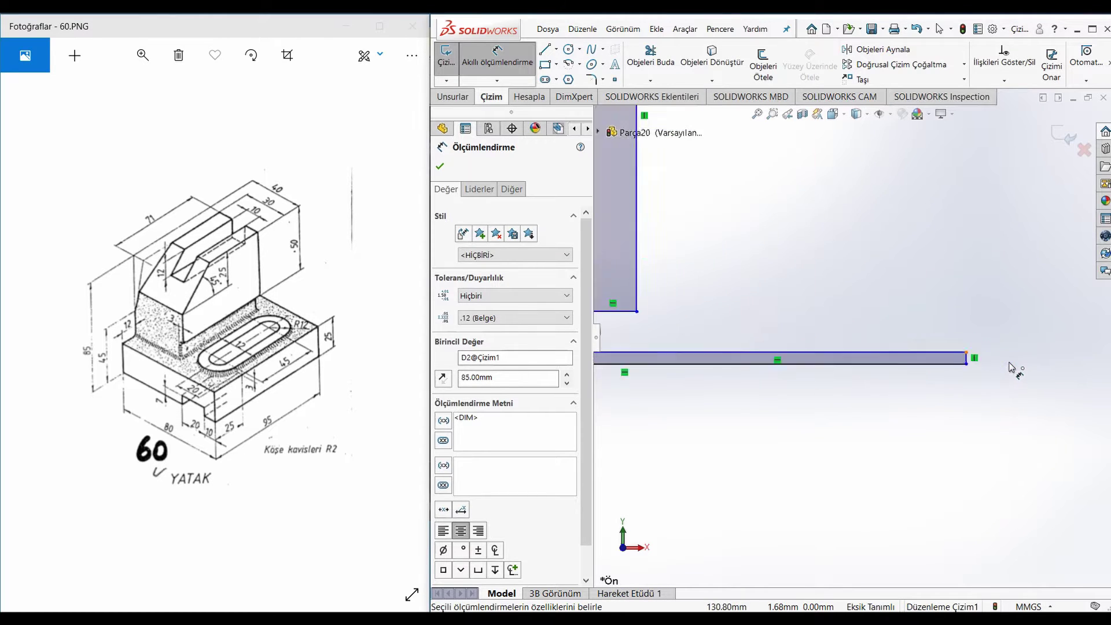
left_click(905, 357)
left_click(980, 354)
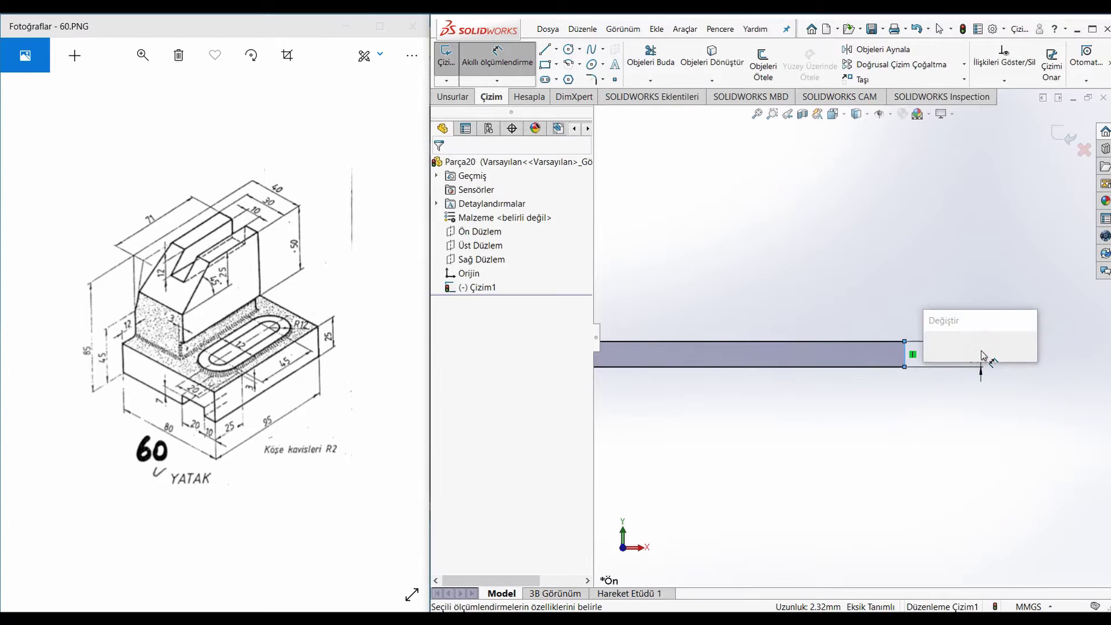
type("25")
key("Return")
- Dimension the undercut's short horizontal line at the foot of the block to 3 mm
scroll(879, 288, "up", 7)
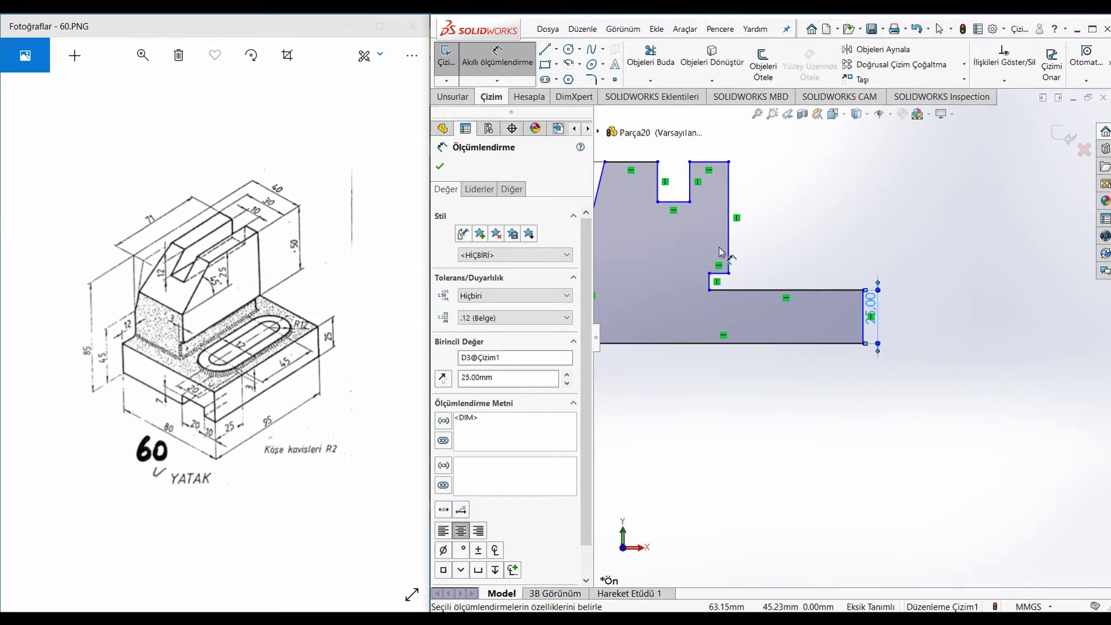
scroll(721, 251, "up", 2)
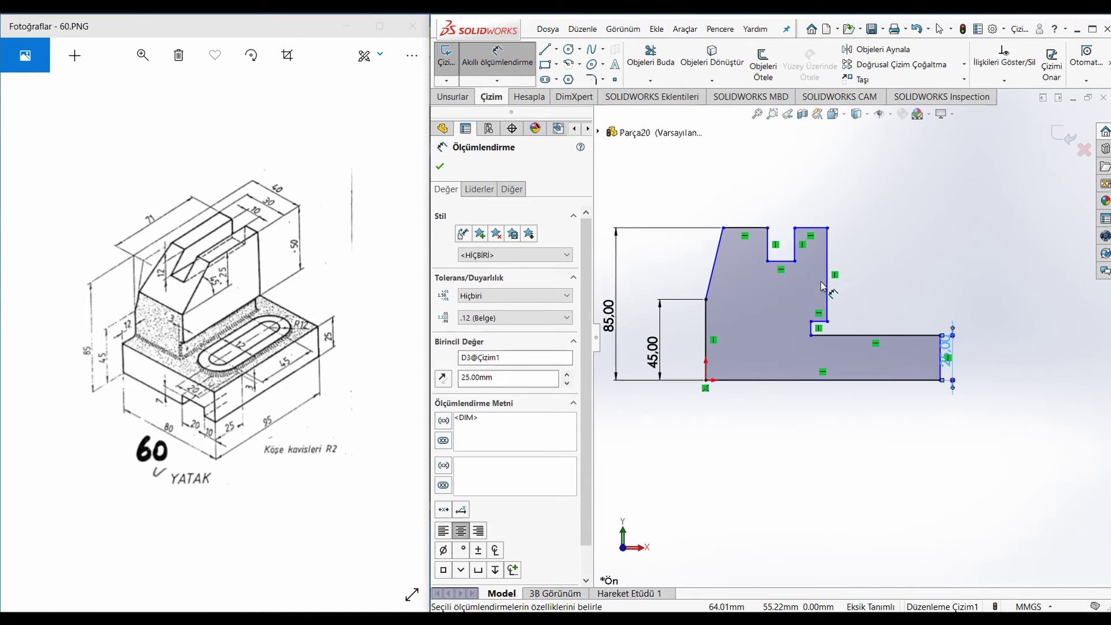
scroll(822, 285, "down", 1)
scroll(834, 333, "down", 2)
left_click(826, 334)
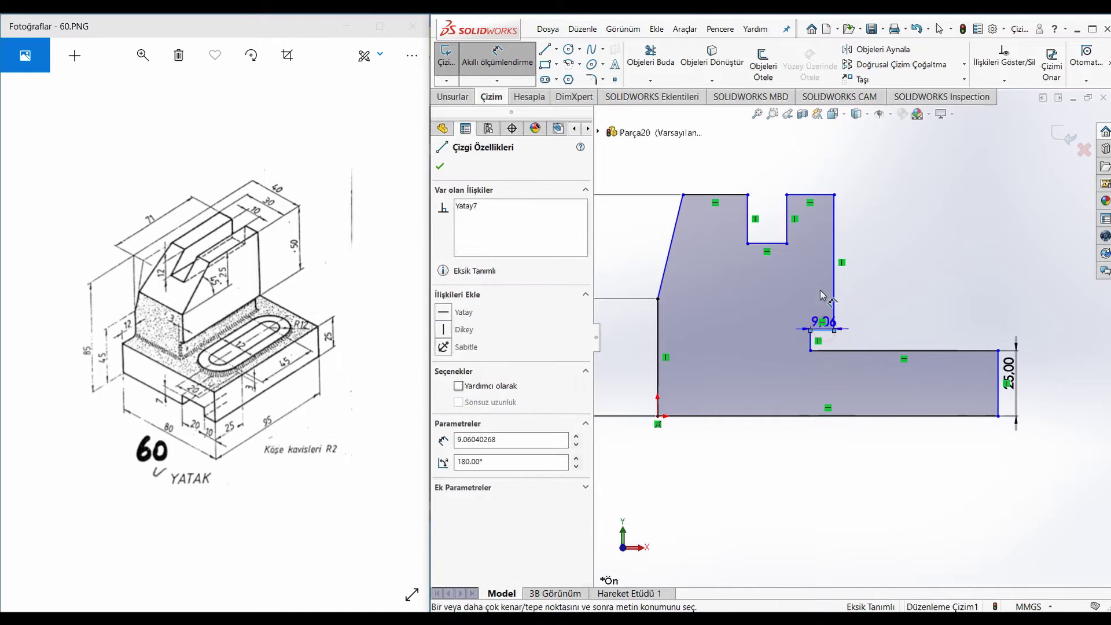
left_click(823, 295)
type("3")
key("Return")
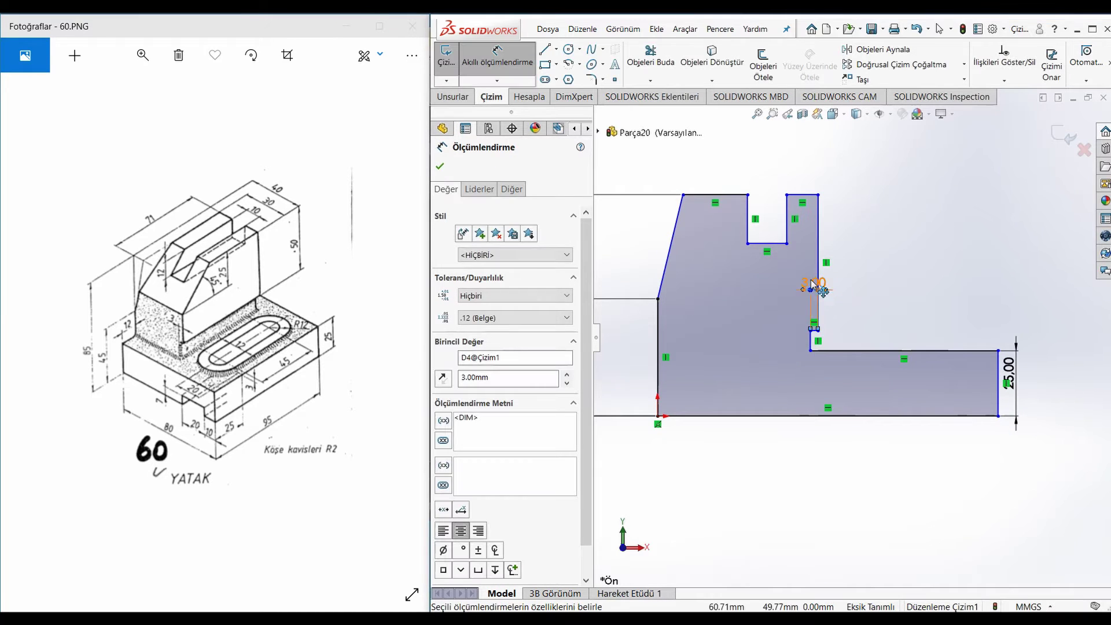
- Dimension the floor of the top notch to 10 mm wide
scroll(793, 238, "down", 1)
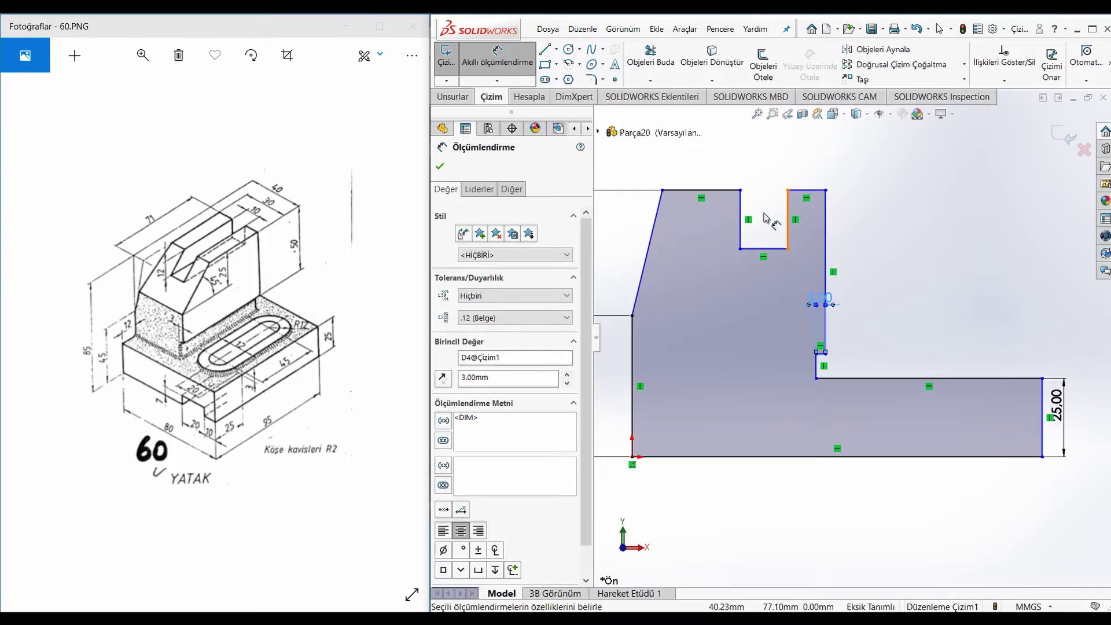
left_click(765, 254)
left_click(756, 302)
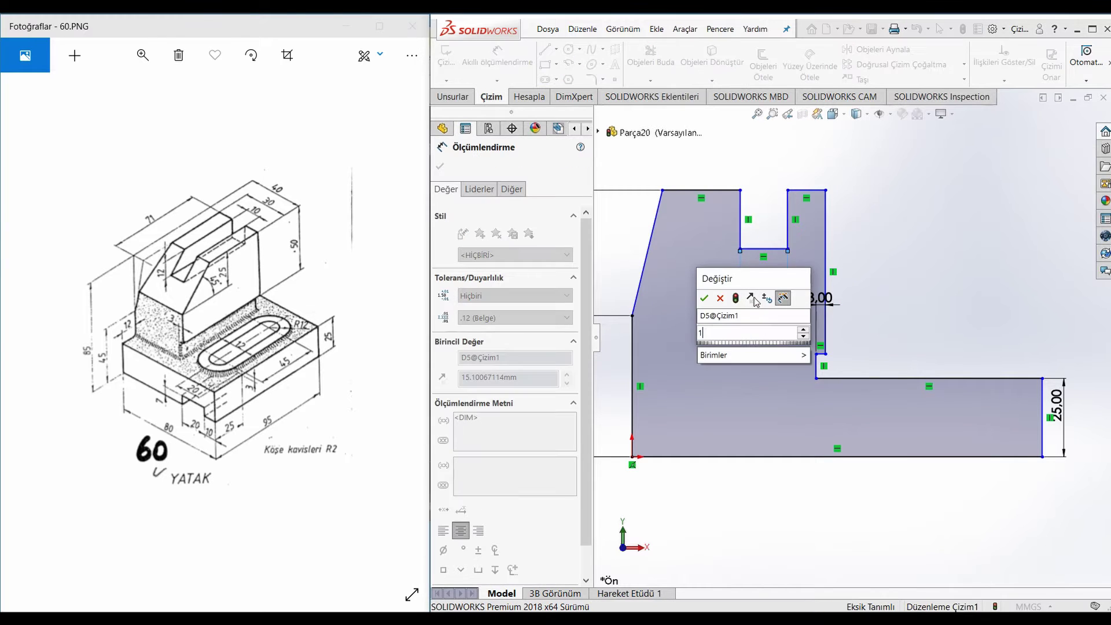
type("10")
key("Return")
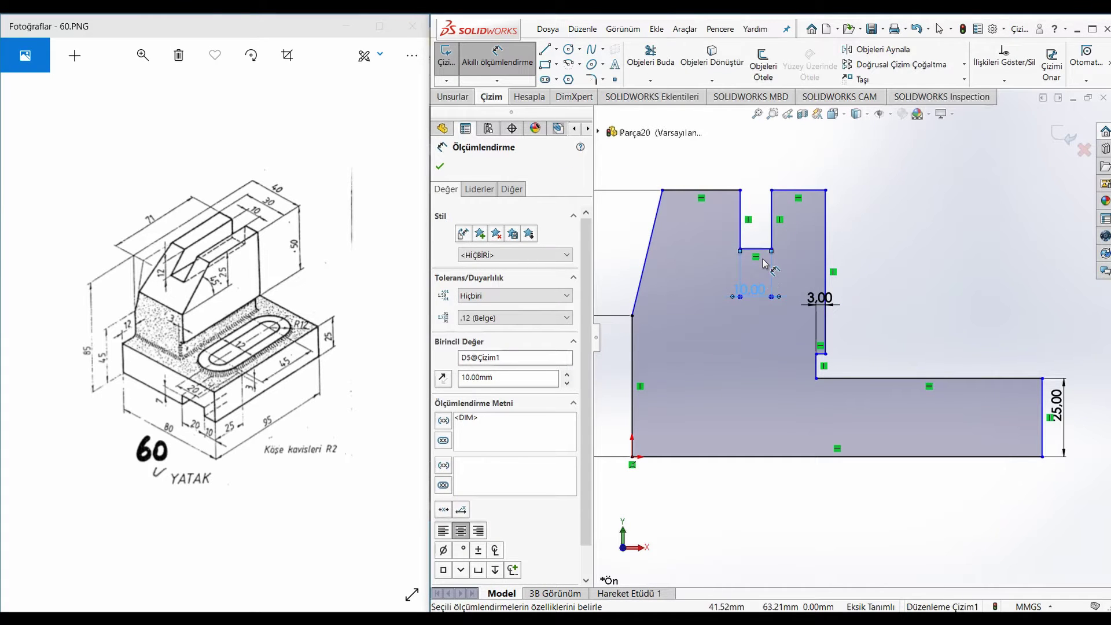
- Dimension the distance between the two outer corners of the block's top edge to 30 mm
left_click(663, 189)
left_click(825, 190)
left_click(753, 167)
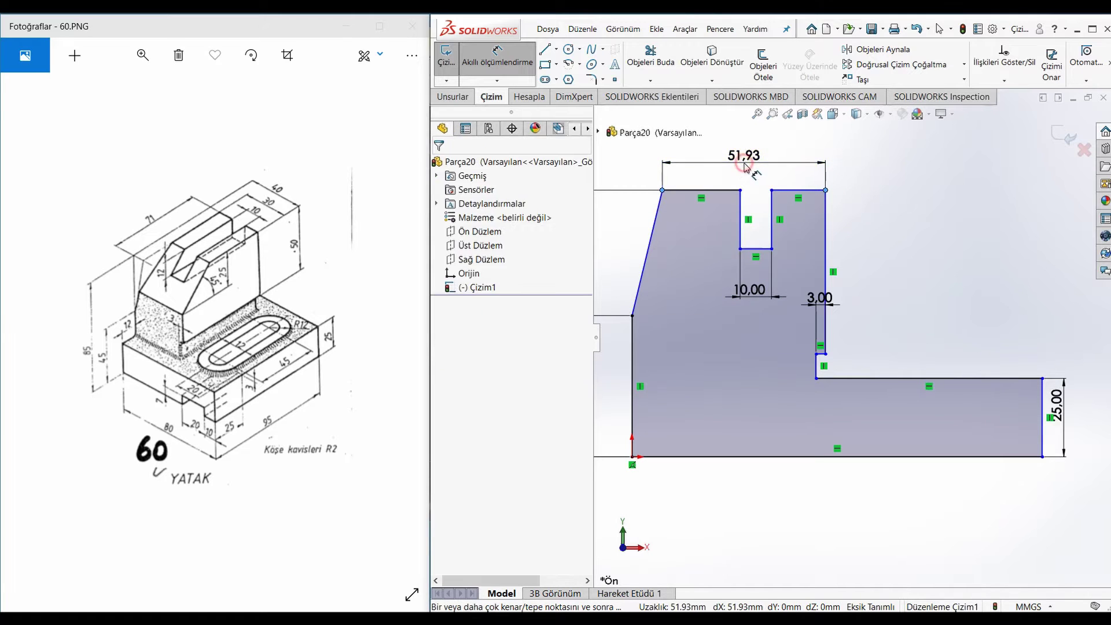
type("30")
key("Return")
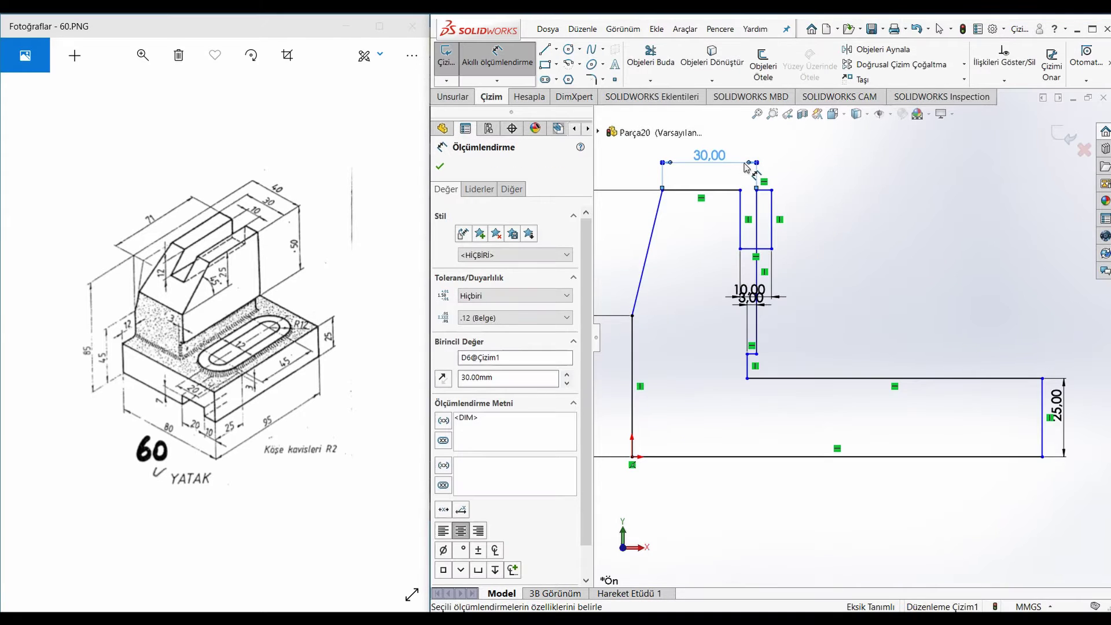
- Move the top notch leftward so it lies between the two outer corners of the block's top edge
scroll(752, 214, "down", 2)
key("Escape")
left_click_drag(778, 267, 708, 280)
left_click(841, 329)
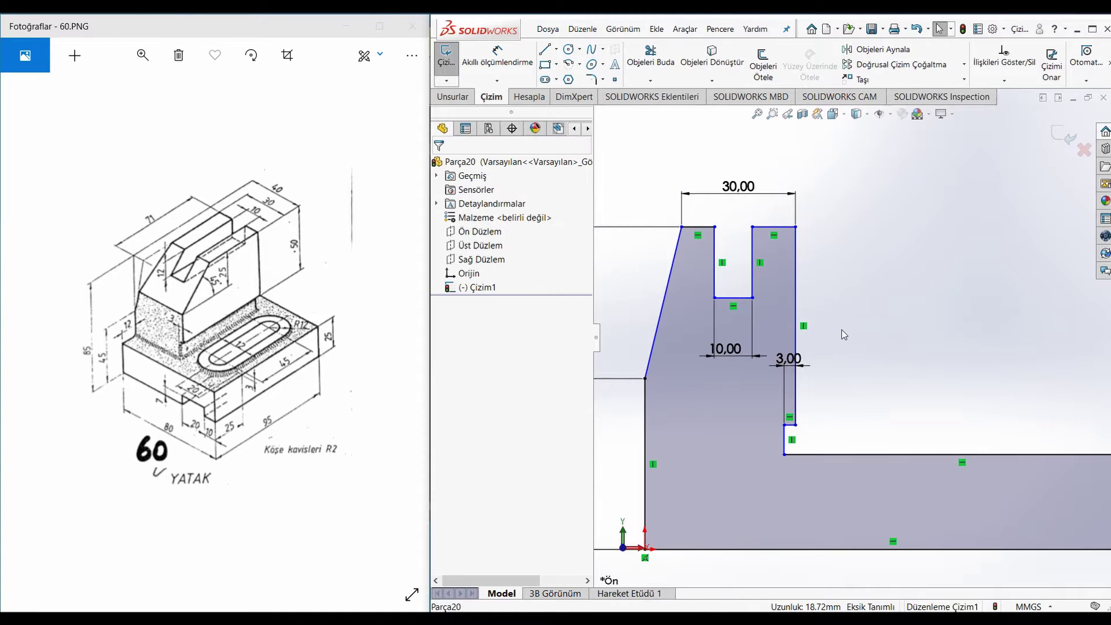
- Dimension the horizontal distance from the lower end of the inclined edge to the block's top right corner to 40 mm
right_click_drag(861, 358, 866, 197)
left_click(644, 383)
key("Escape")
left_click(645, 378)
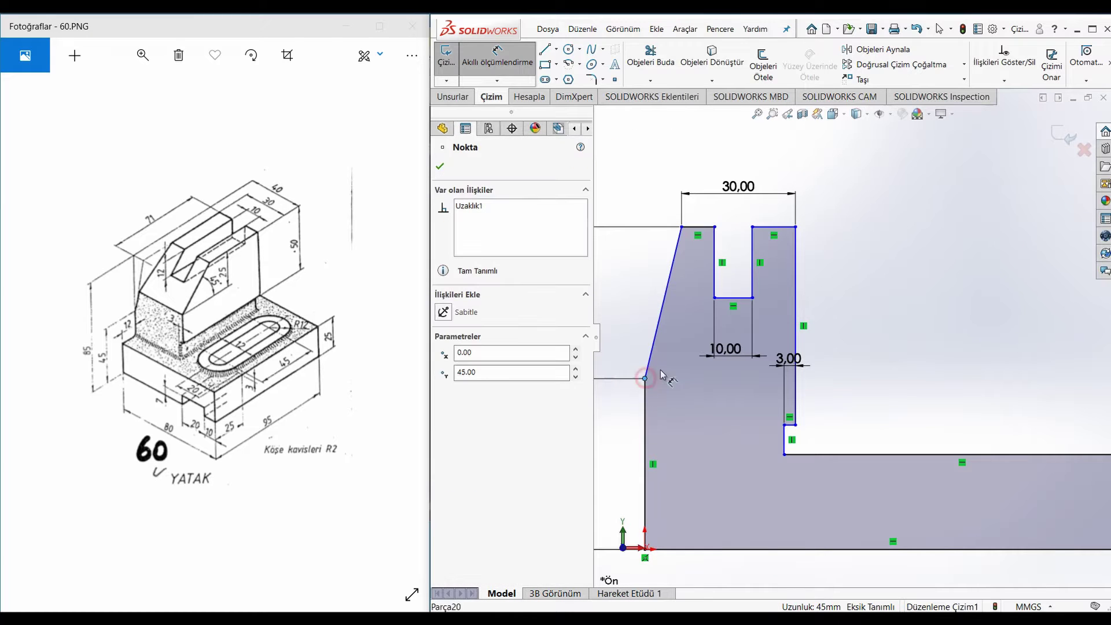
left_click(795, 226)
key("f")
left_click(767, 194)
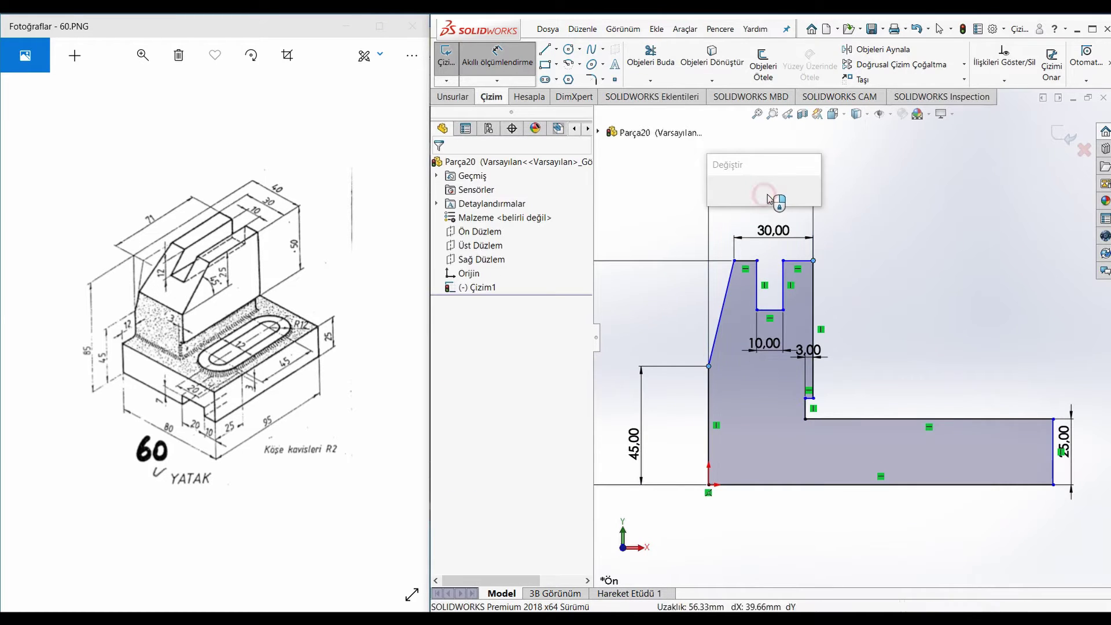
type("40")
key("Return")
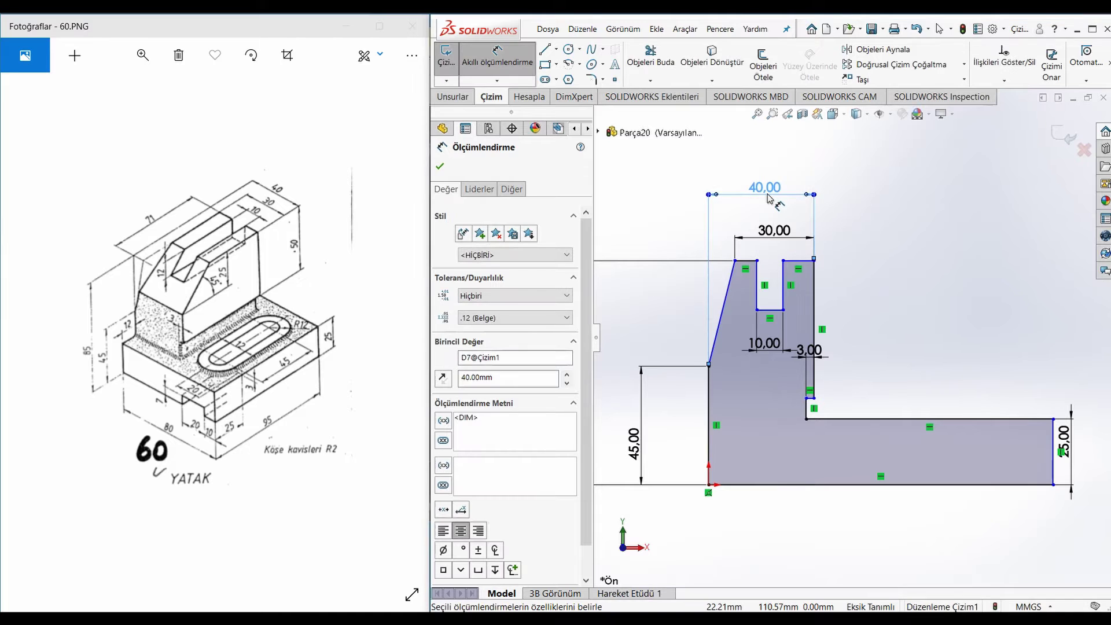
- Dimension the top edge segment between the notch and the block's top right corner to 10 mm
left_click(801, 329)
key("Escape")
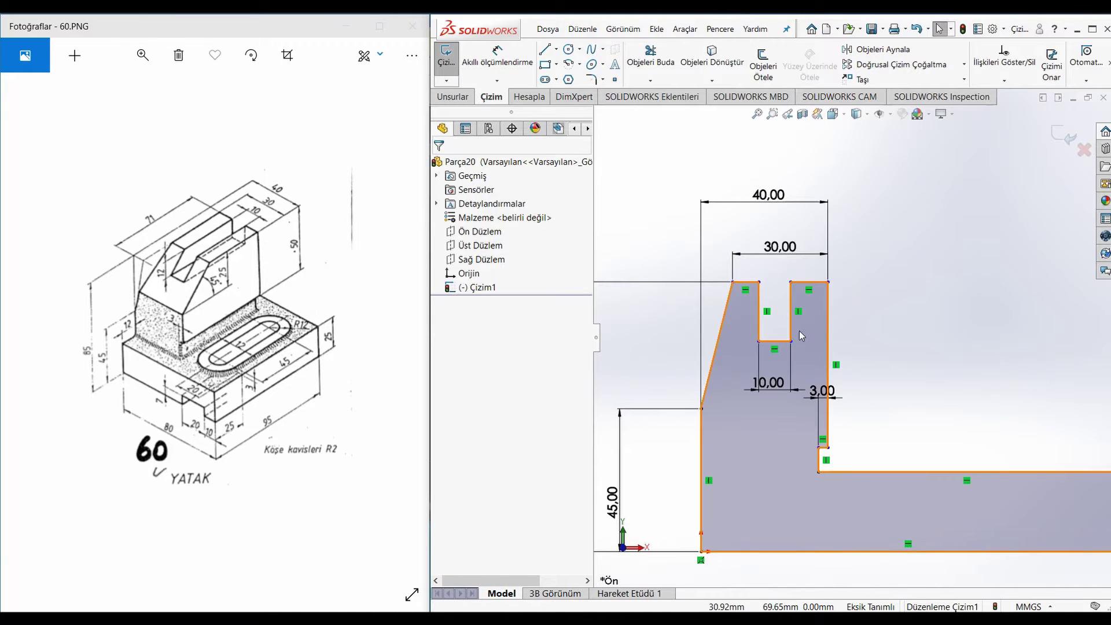
right_click_drag(882, 363, 884, 324)
left_click(804, 282)
left_click(805, 303)
type("10")
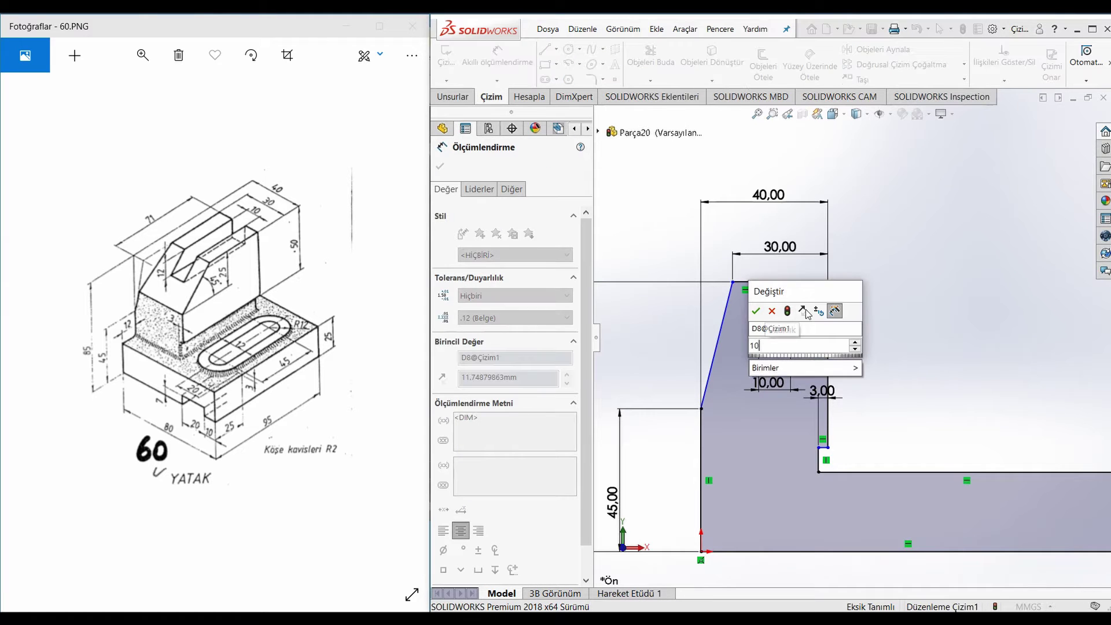
key("Return")
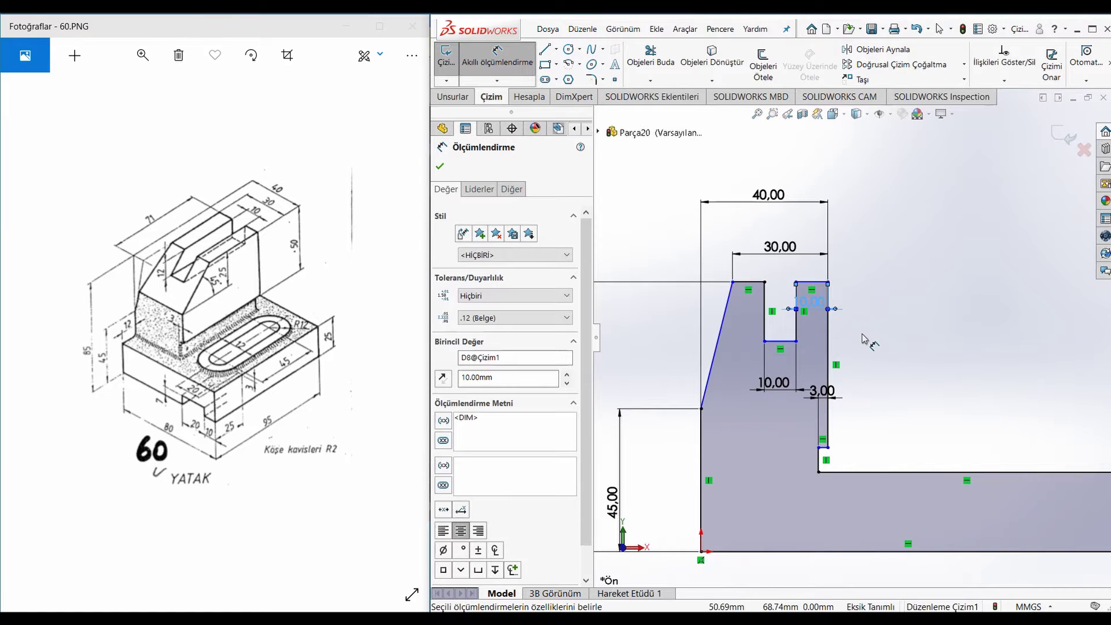
- Dimension the top notch's depth to 12 mm
scroll(862, 339, "up", 2)
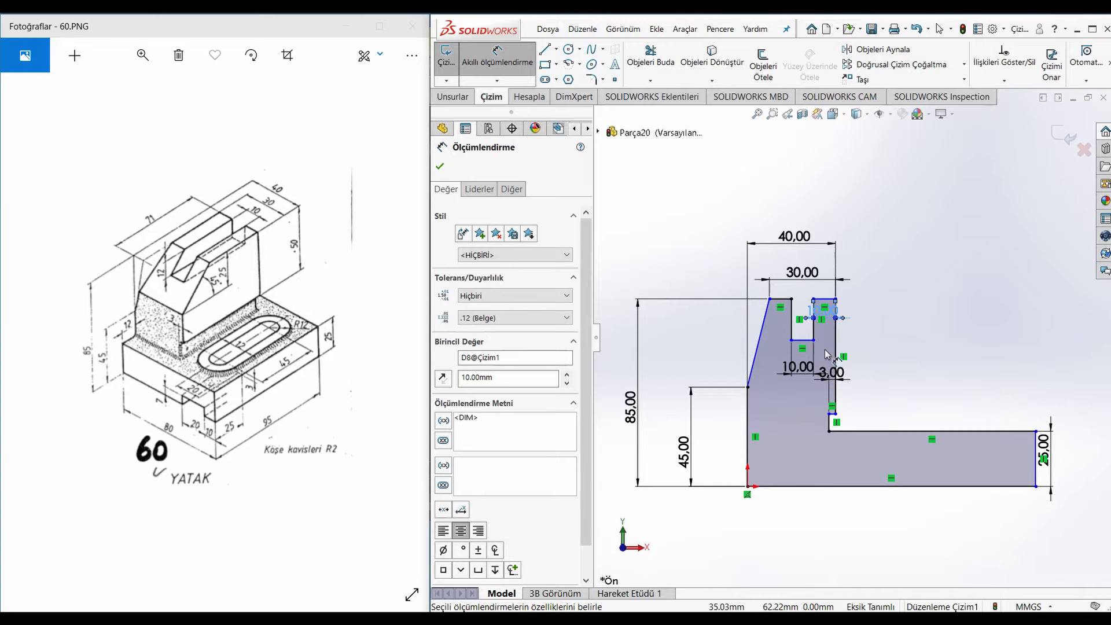
left_click(814, 324)
left_click(885, 324)
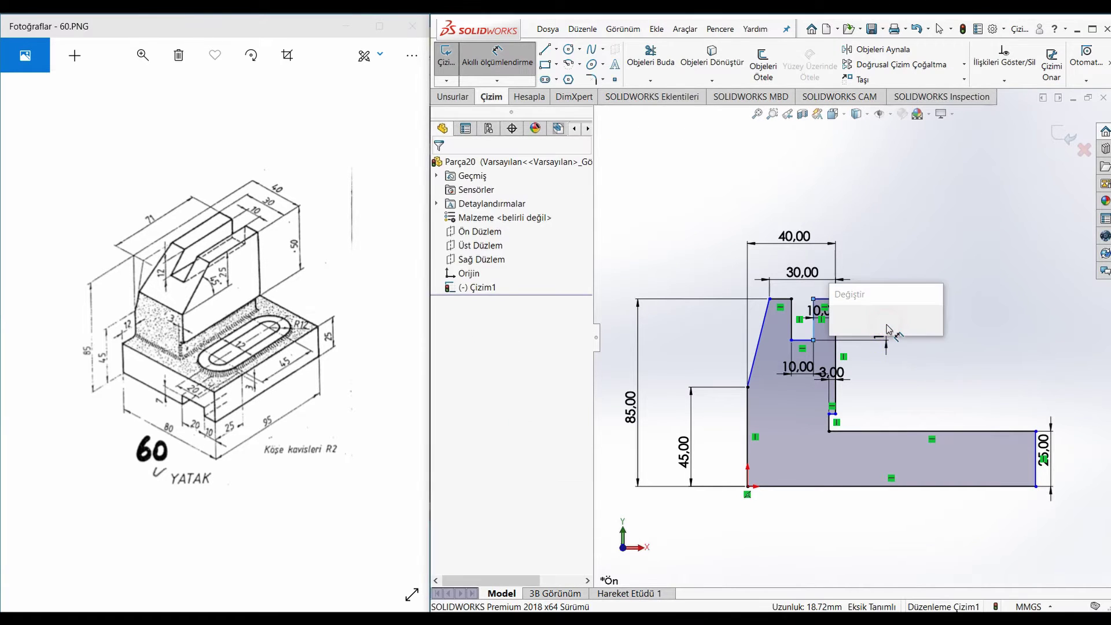
type("12")
key("Return")
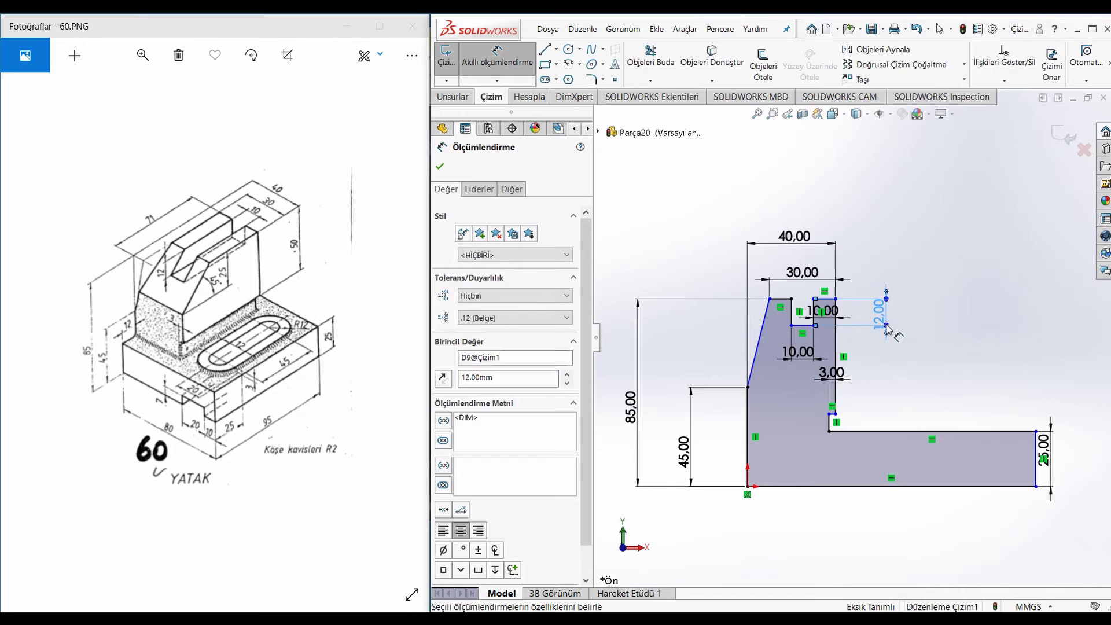
- Try to dimension the vertical distance from the inclined edge's lower end to the block's top edge
scroll(887, 327, "down", 2)
left_click(717, 400)
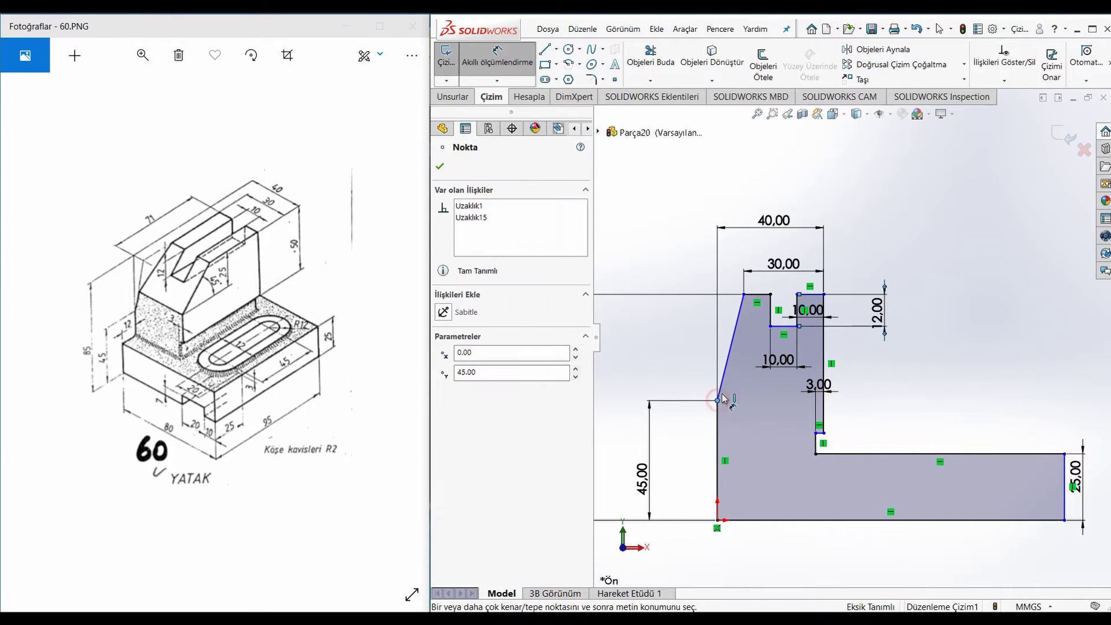
left_click(756, 294)
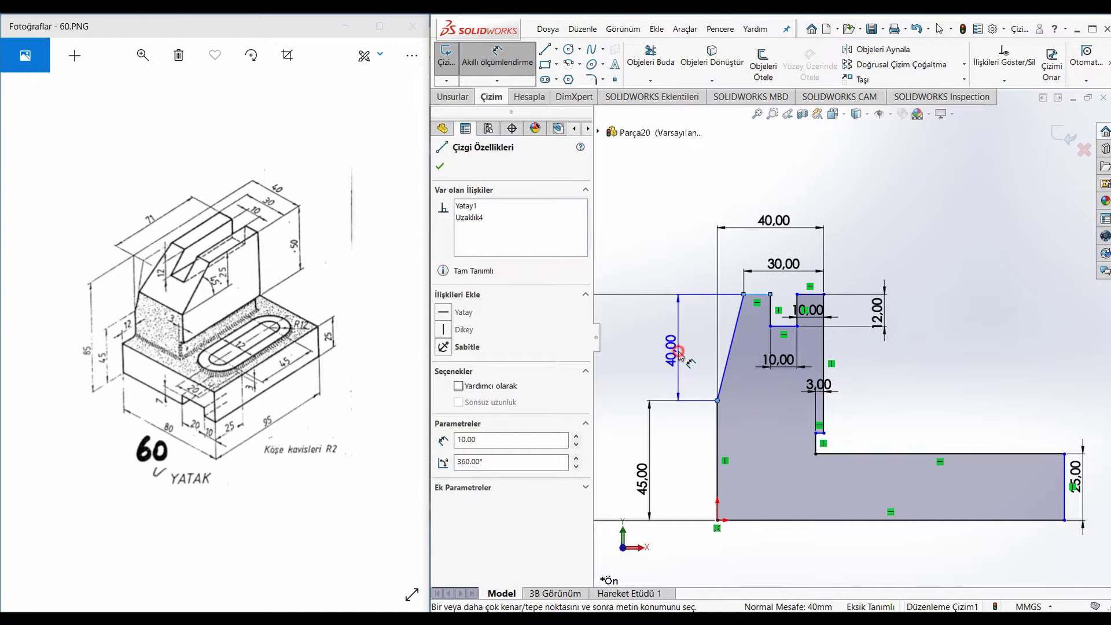
left_click(678, 352)
left_click(803, 342)
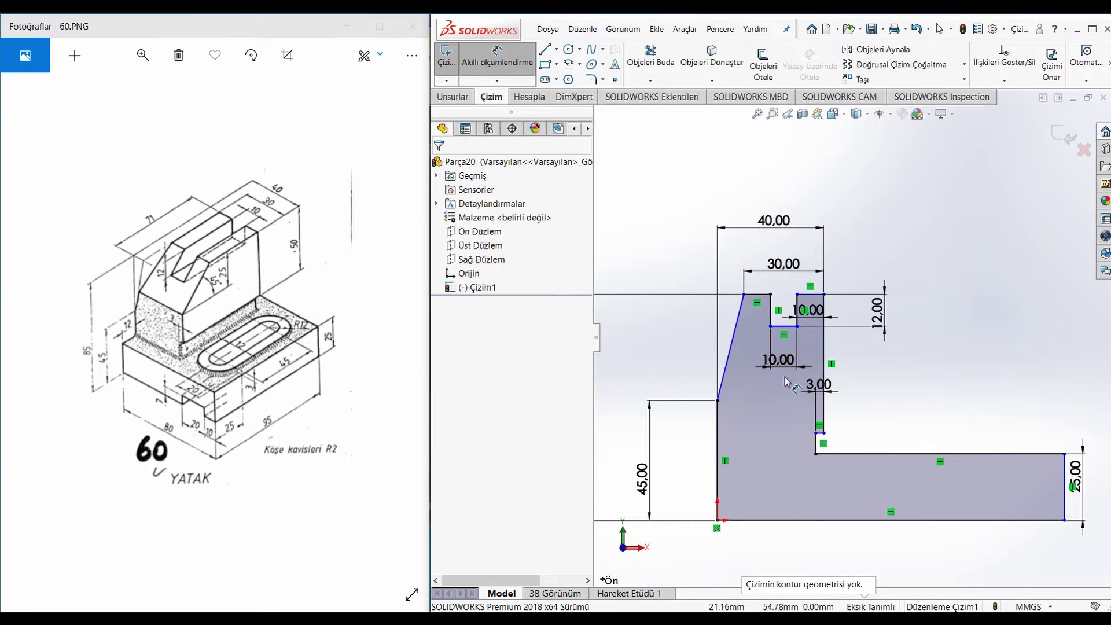
left_click(808, 379)
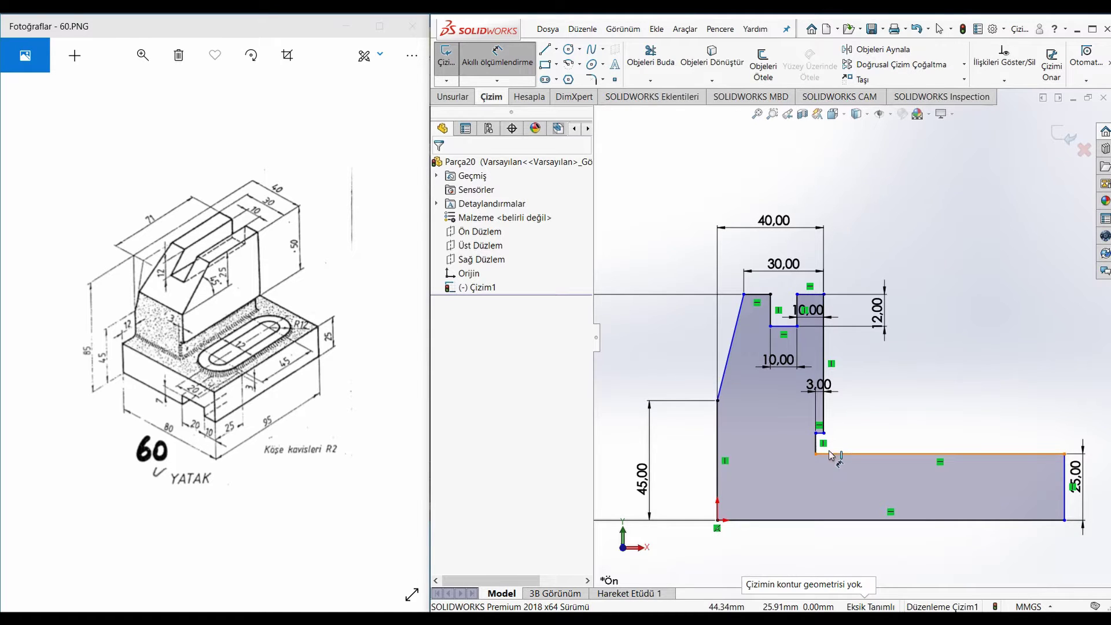
- Dimension the vertical distance from the block's top edge down to the short horizontal undercut edge to 50 mm
scroll(839, 452, "down", 4)
left_click(840, 411)
scroll(849, 323, "up", 3)
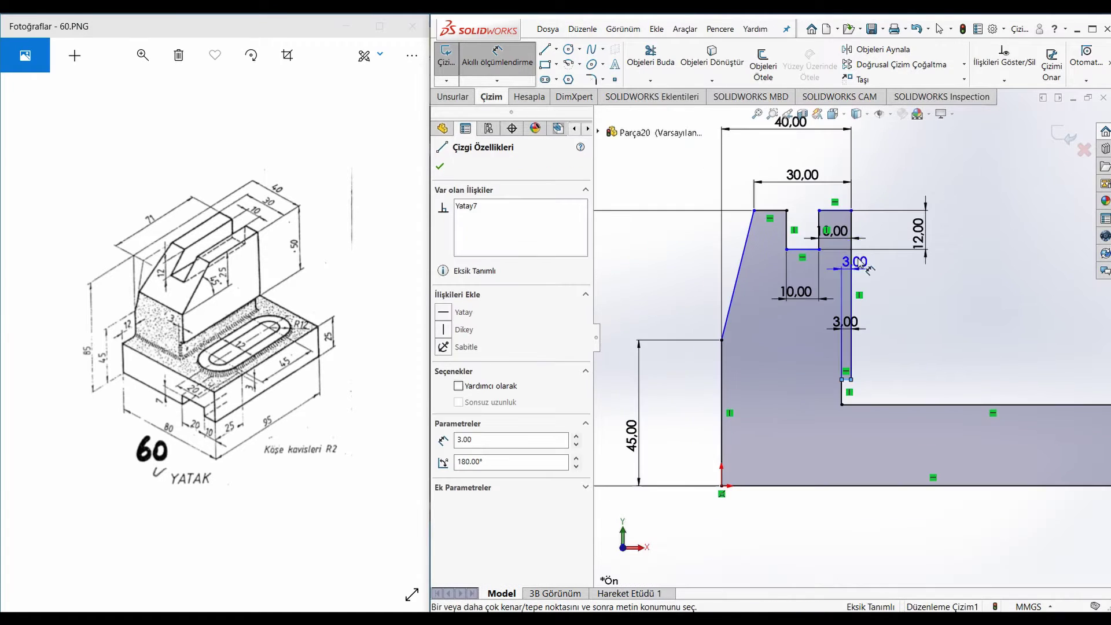
left_click(836, 211)
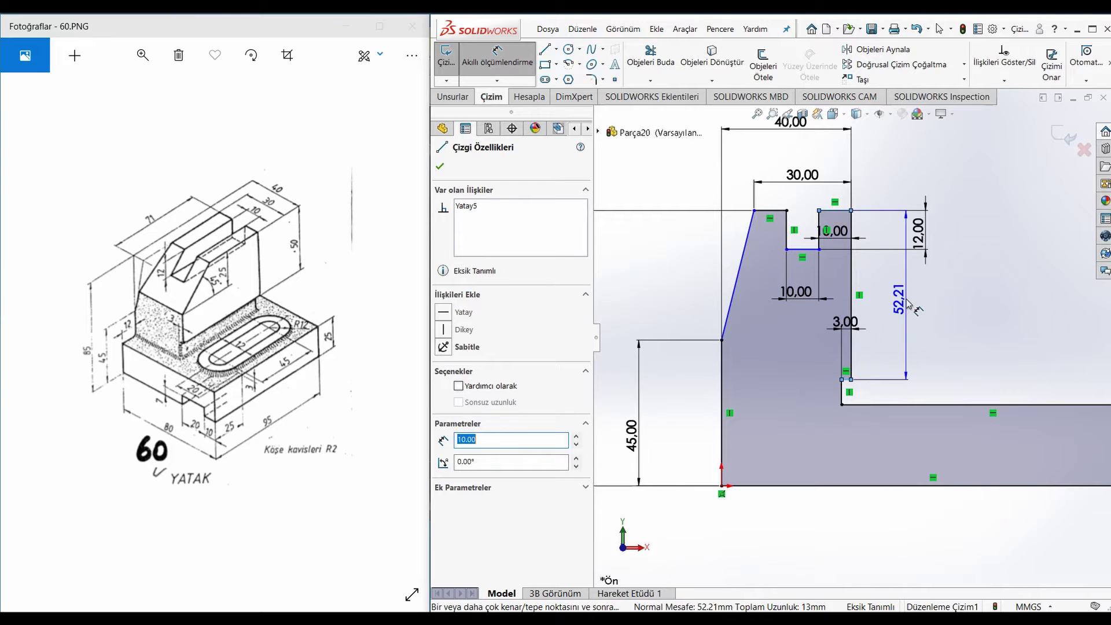
left_click(909, 301)
type("50")
key("Return")
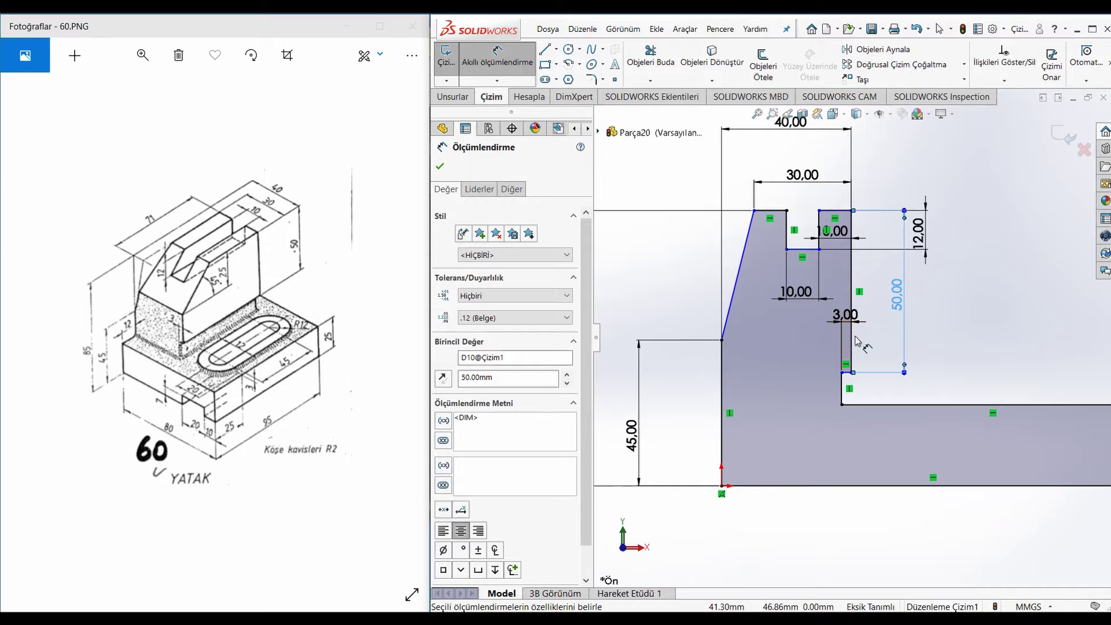
- Dimension the overall length of the profile's bottom edge to 80 mm
scroll(929, 367, "up", 4)
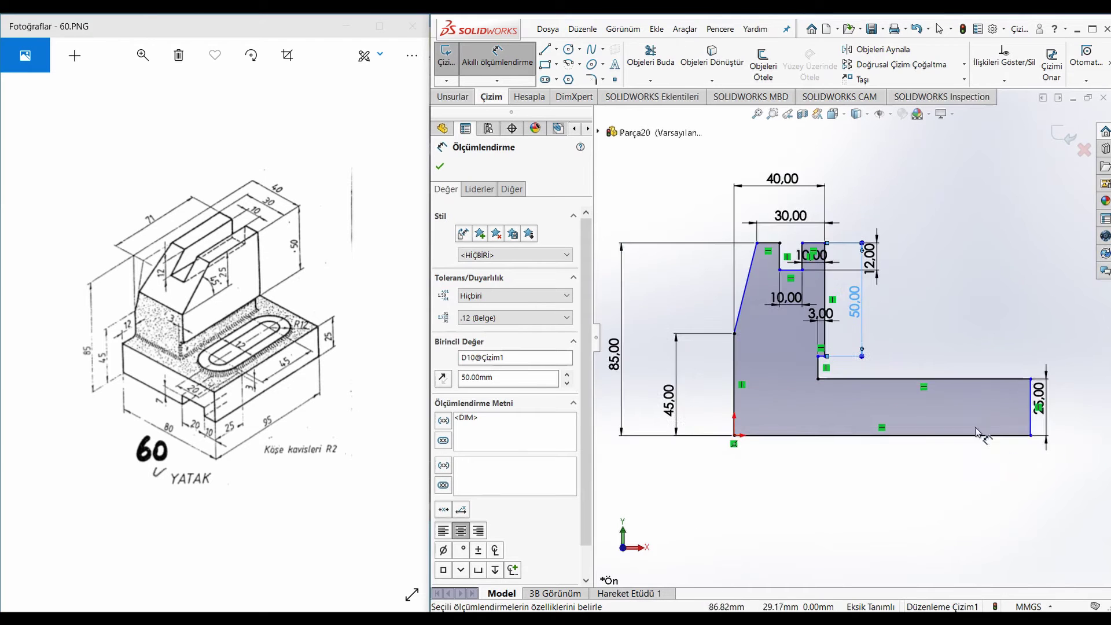
scroll(924, 361, "down", 3)
scroll(894, 389, "up", 3)
left_click(830, 386)
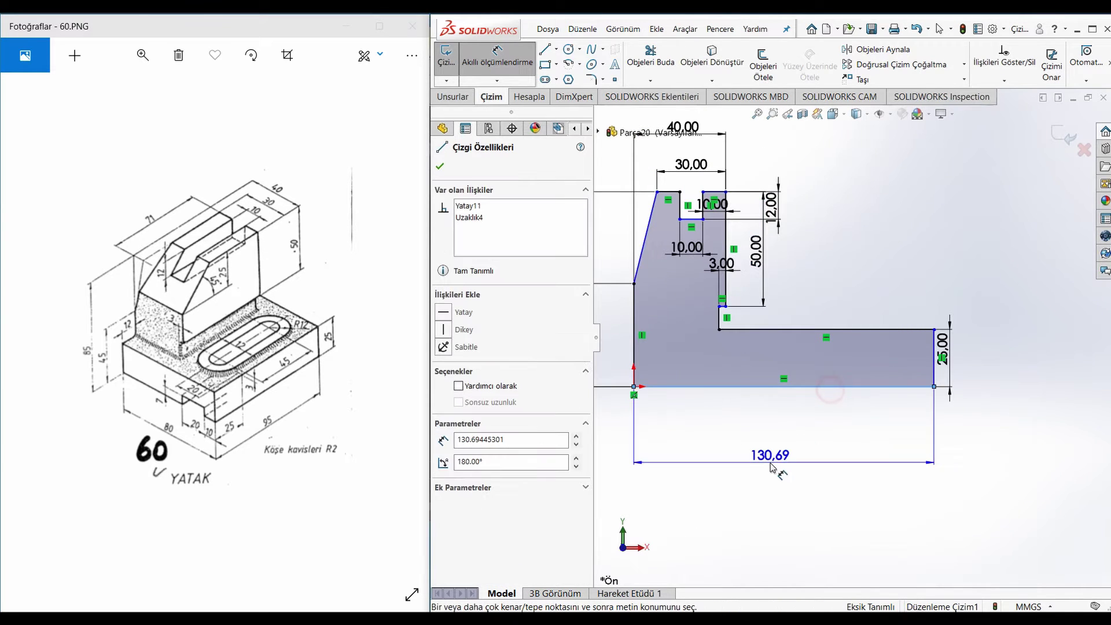
left_click(775, 451)
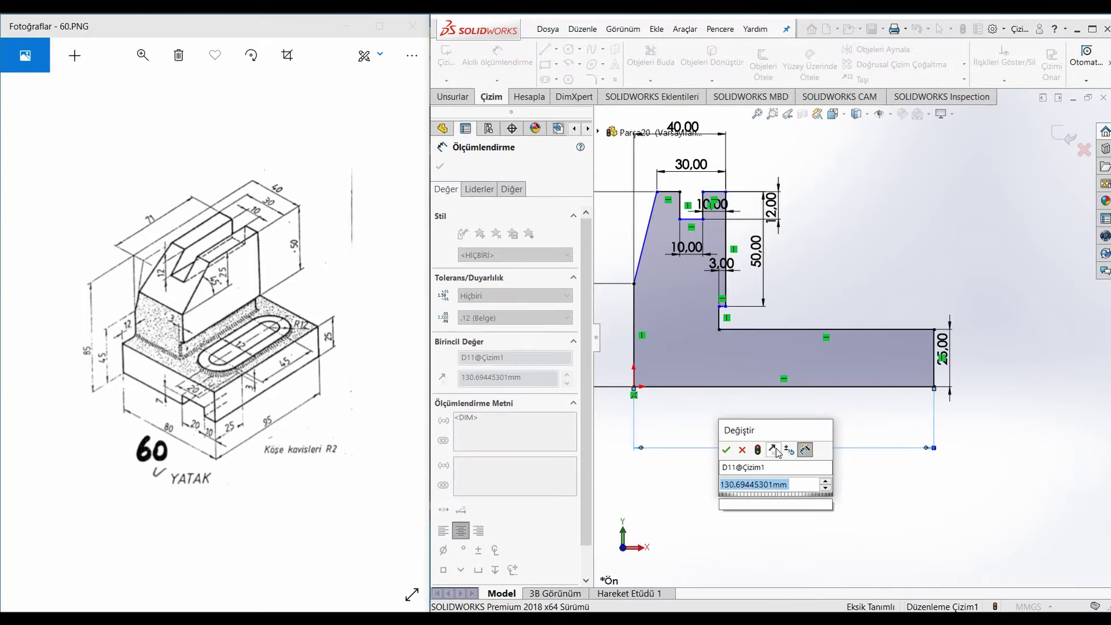
type("80")
key("Return")
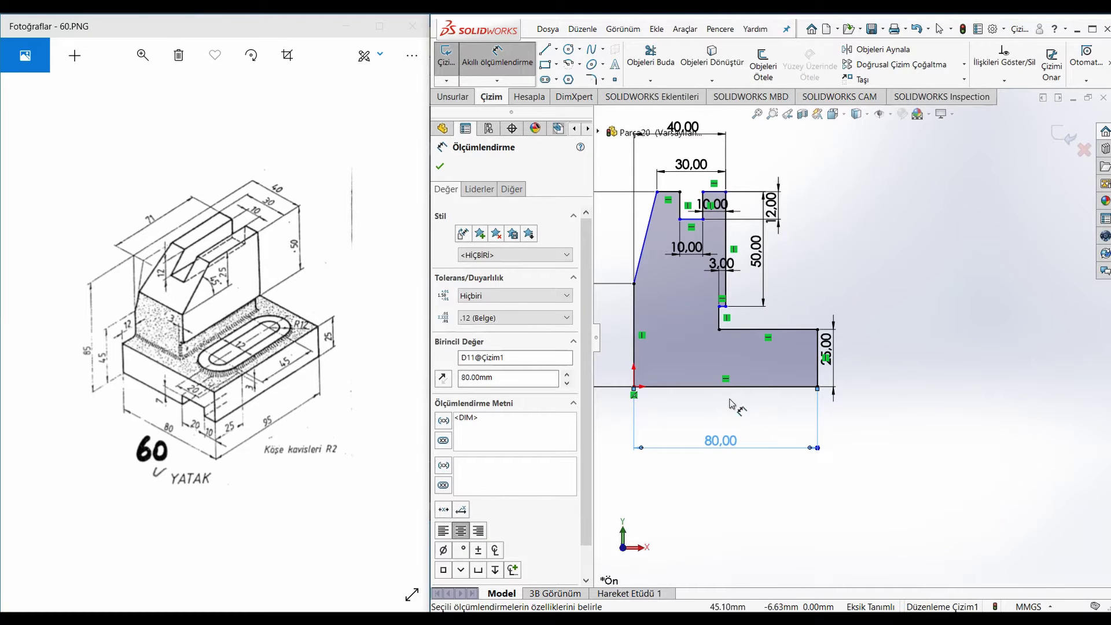
- Move the upper end of the inclined edge slightly to test the sketch's remaining freedom
scroll(694, 385, "up", 2)
scroll(671, 234, "down", 2)
key("Escape")
mouse_move(740, 242)
left_mouse_down()
mouse_move(748, 276)
mouse_move(745, 252)
left_mouse_up()
scroll(775, 257, "down", 1)
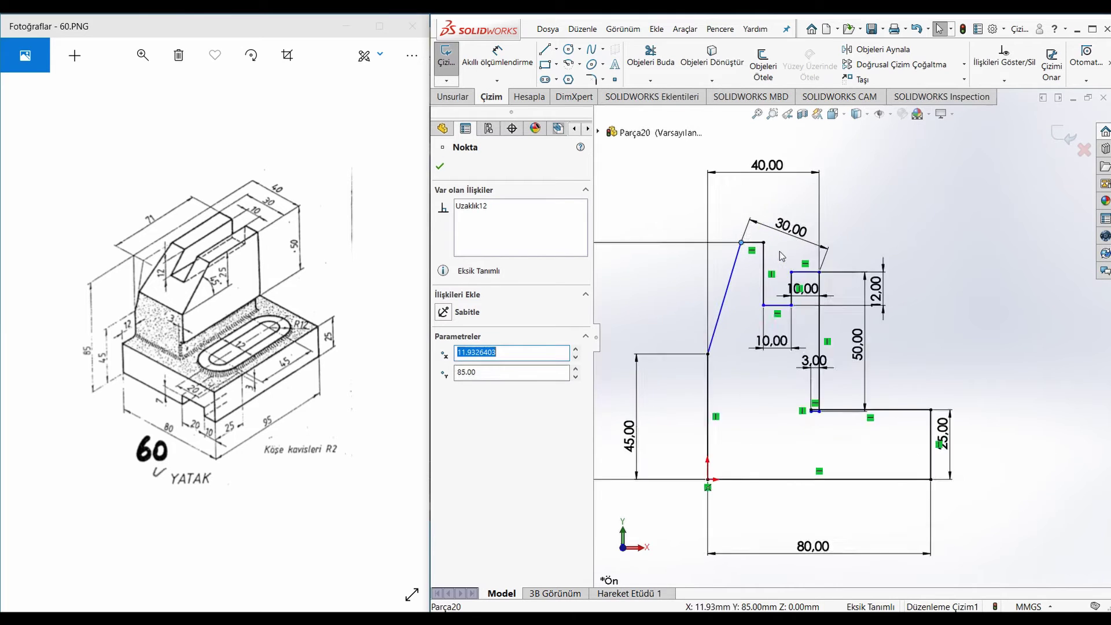
- Make the two top edge segments on either side of the notch collinear
scroll(781, 256, "down", 3)
left_click(824, 303)
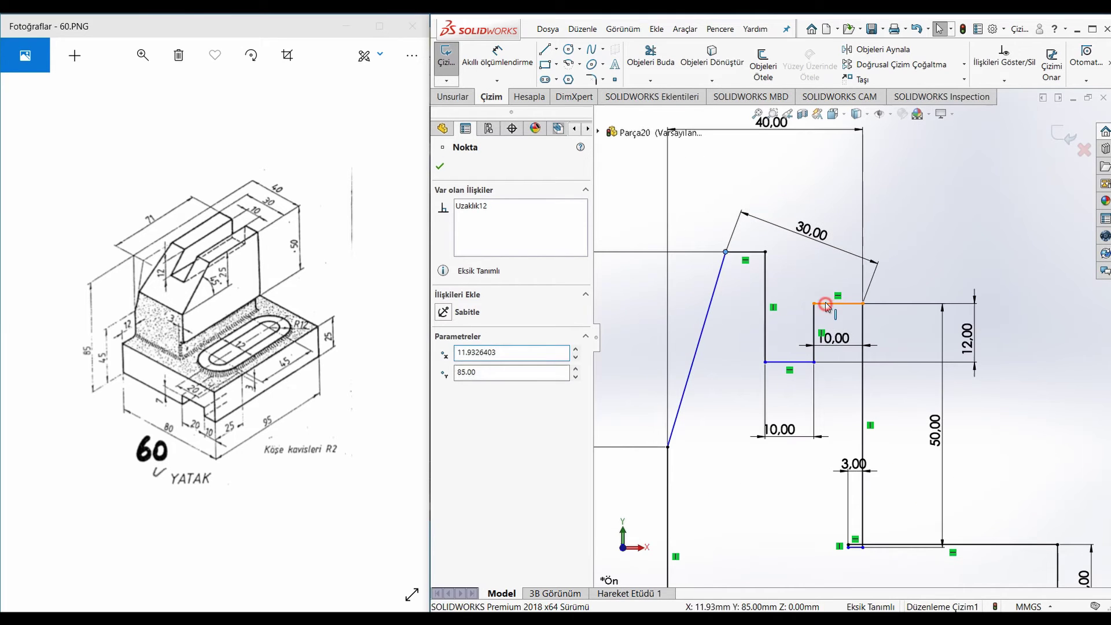
left_click(744, 253, "ctrl")
left_click(446, 370)
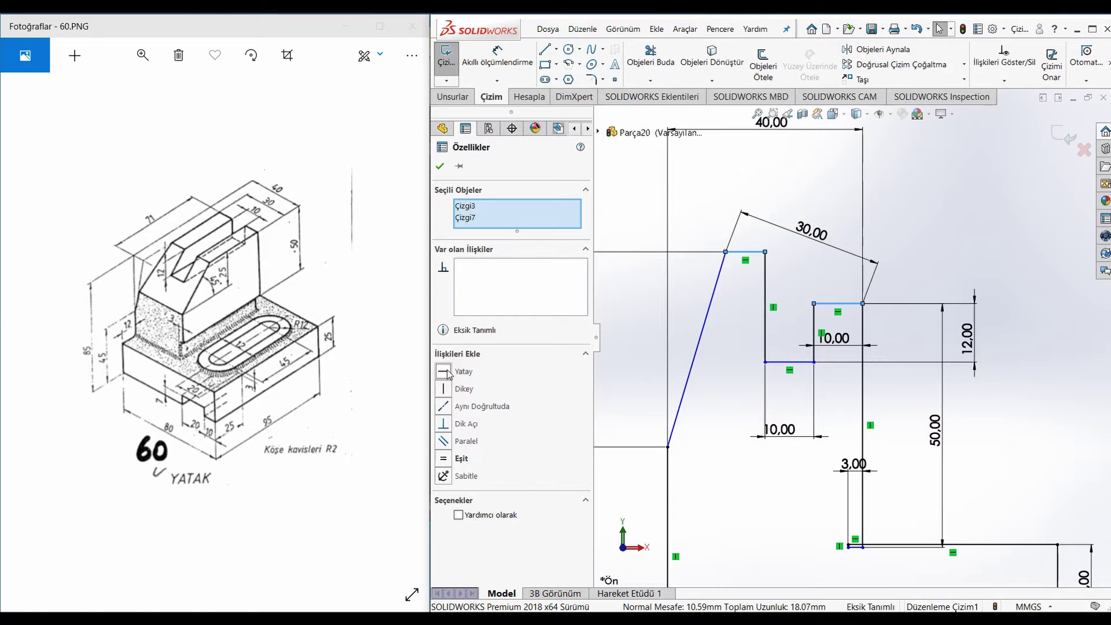
left_click(443, 406)
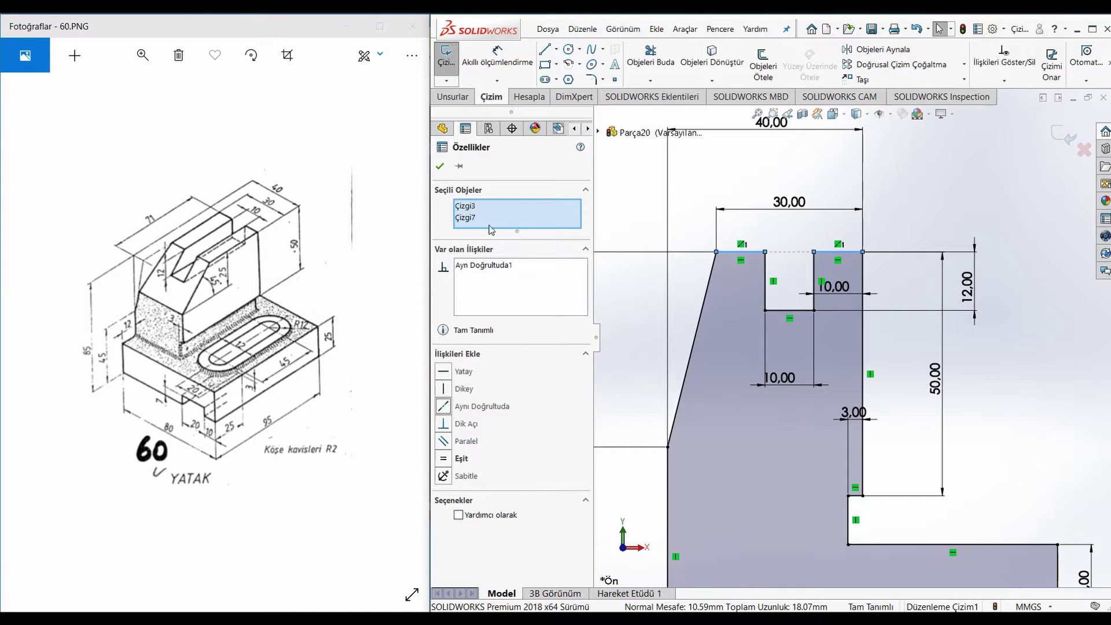
left_click(440, 166)
- Extrude the side profile 95 mm as a solid boss
scroll(833, 335, "up", 5)
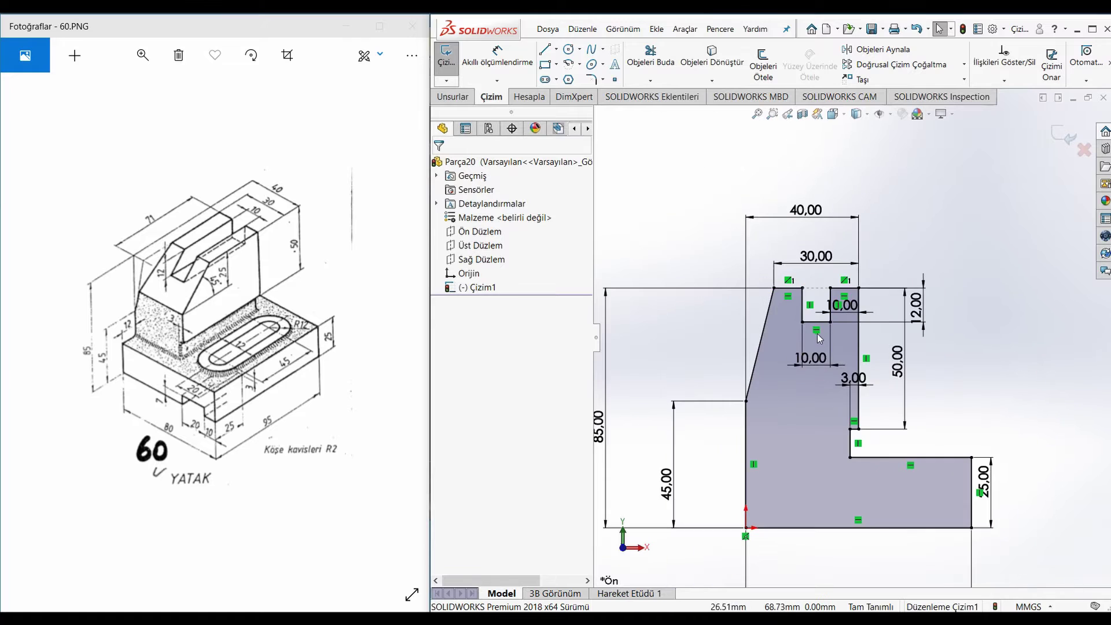
left_click(452, 96)
left_click(463, 63)
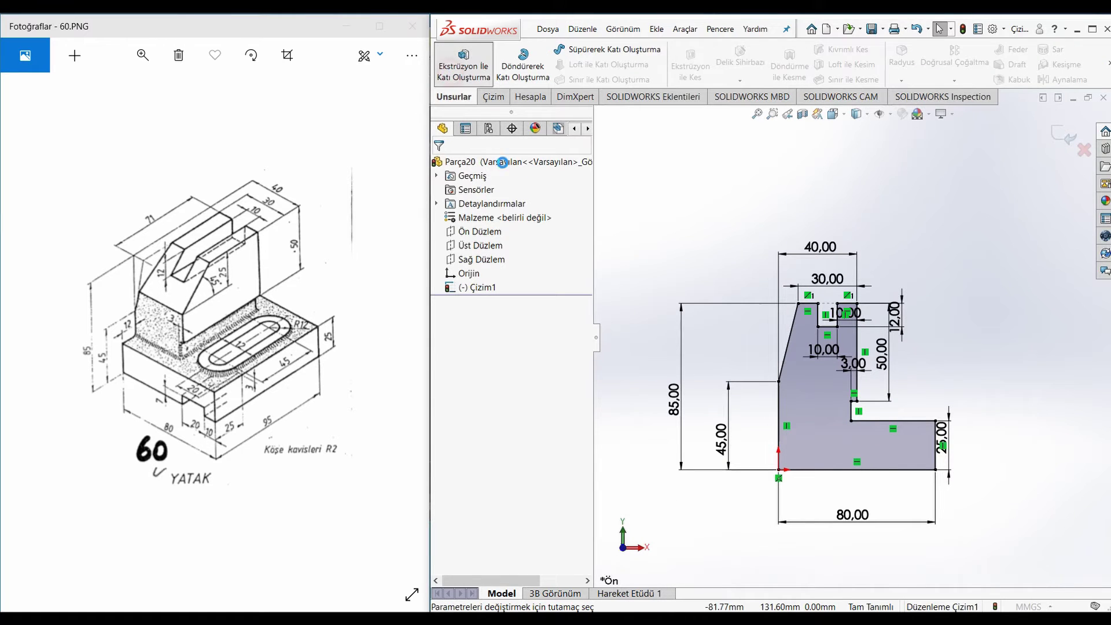
type("95.00mm")
key("Return")
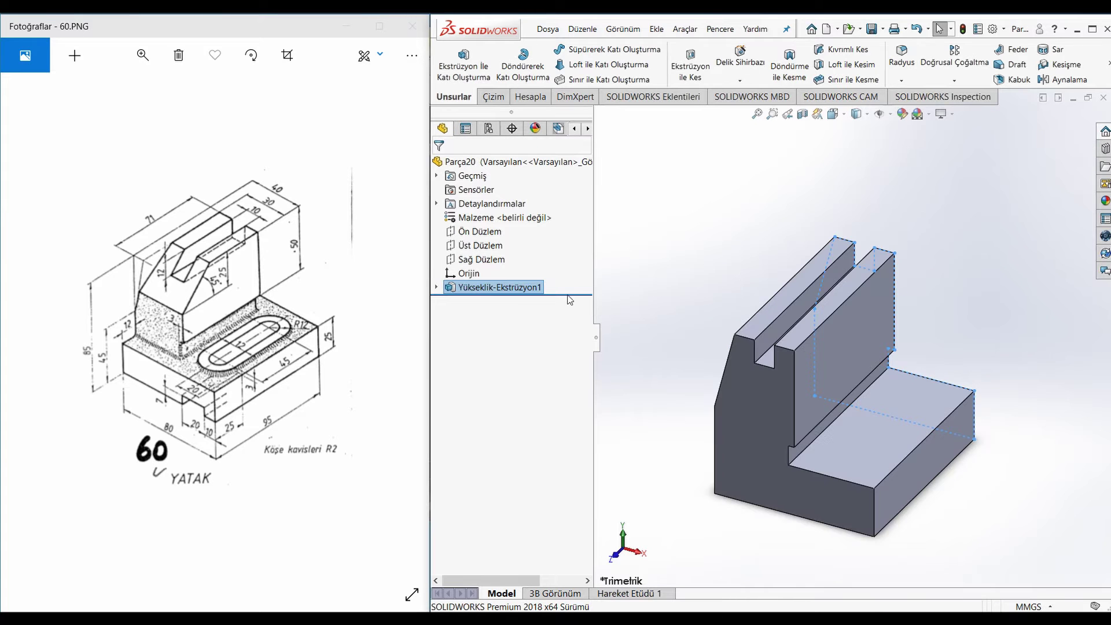
- Sketch a closed triangle about 21 mm wide and 34.5 mm high at the upper left corner of the upright block's vertical face
left_click(808, 392)
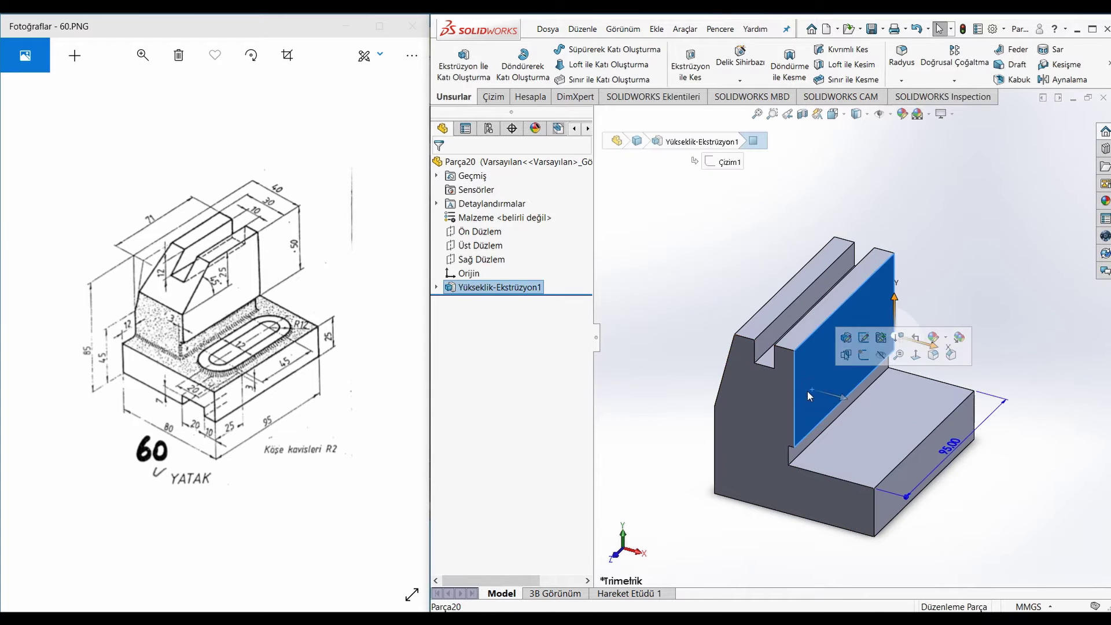
key("ctrl+8")
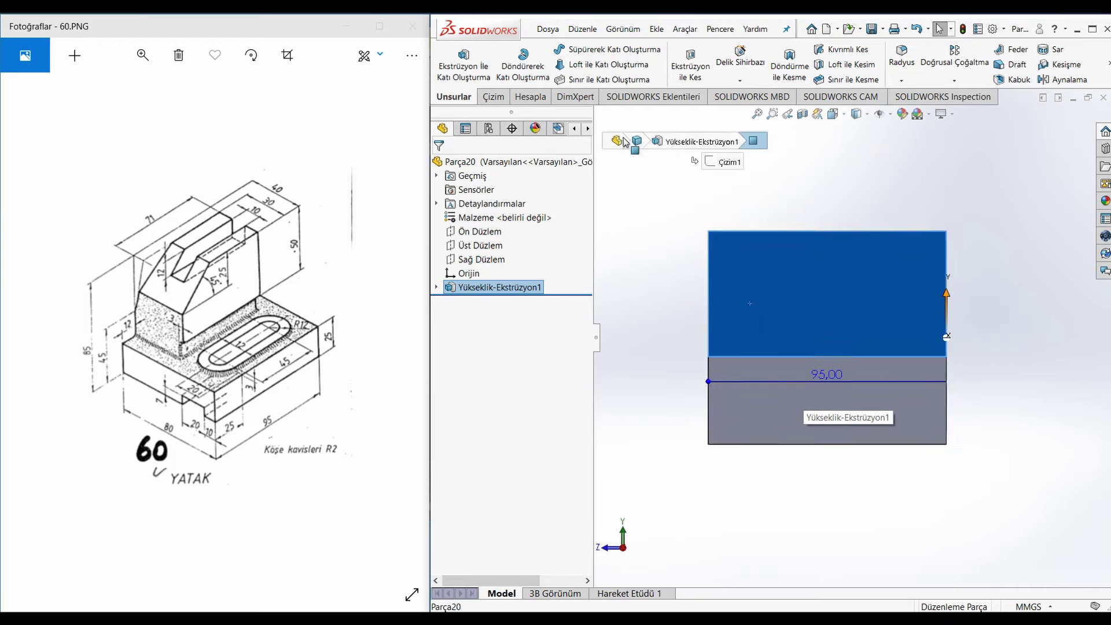
left_click(492, 97)
left_click(551, 52)
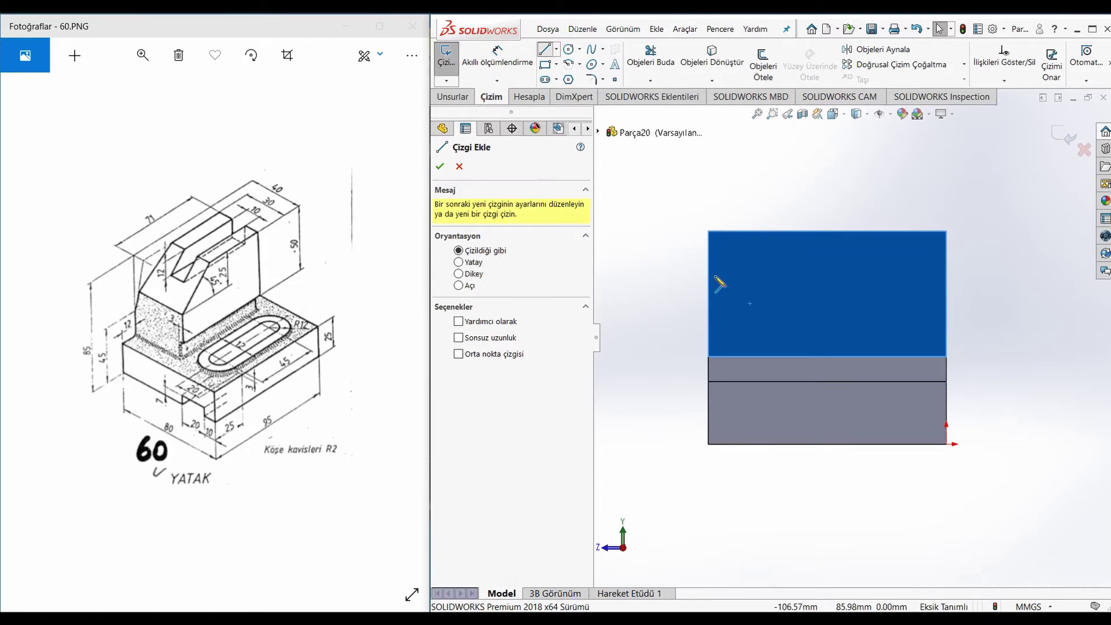
left_click(709, 317)
left_click(761, 231)
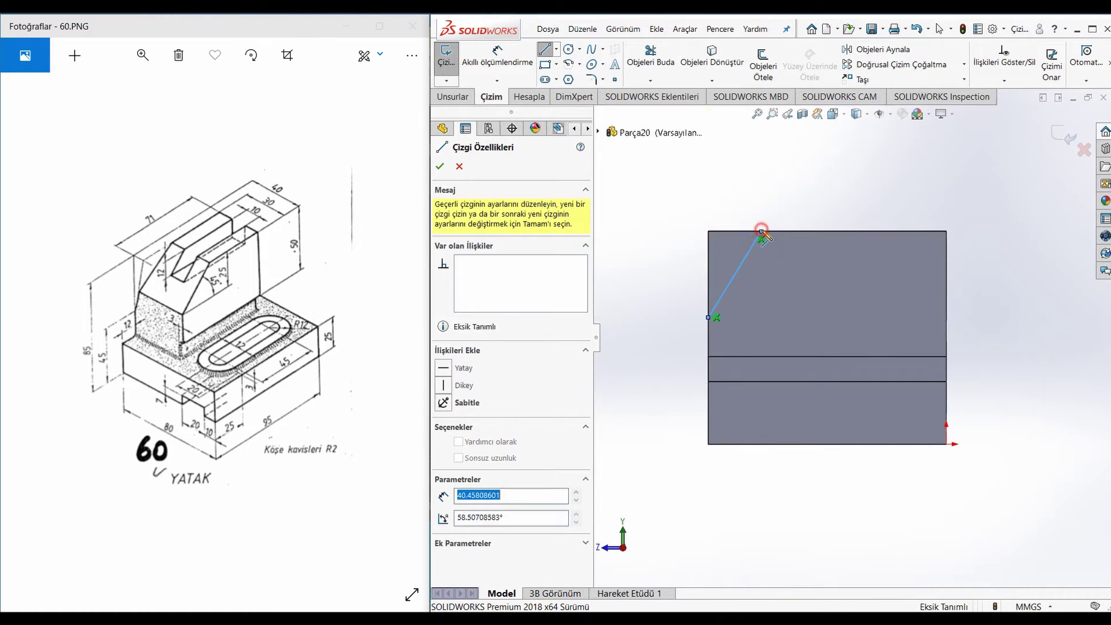
left_click(708, 231)
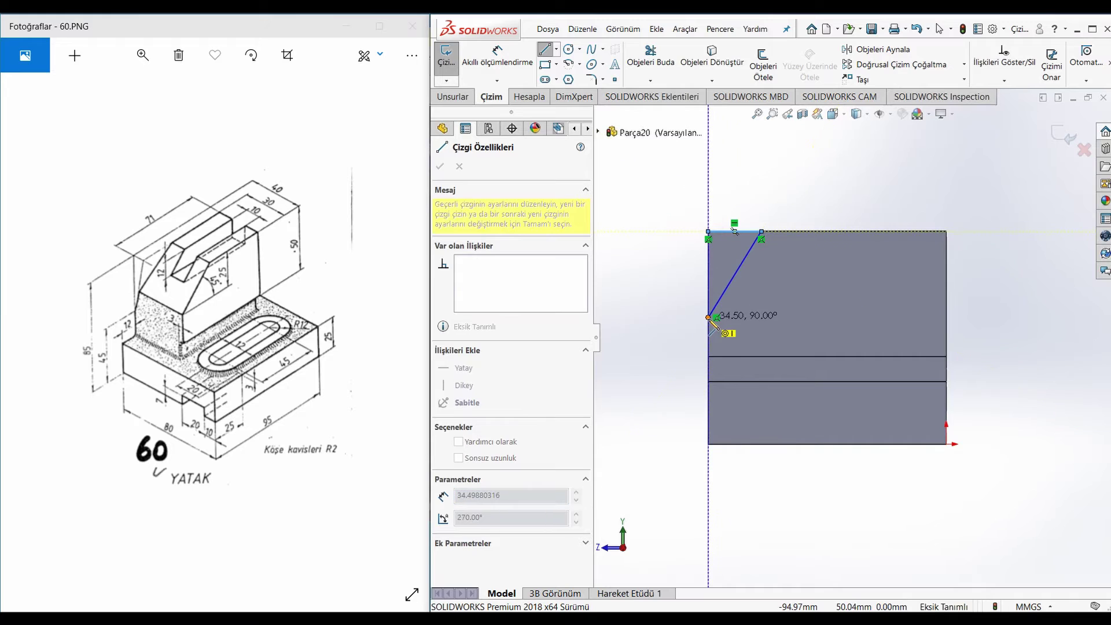
left_click(708, 317)
key("Escape")
- Dimension the corner triangle's vertical height to 25 mm
key("d")
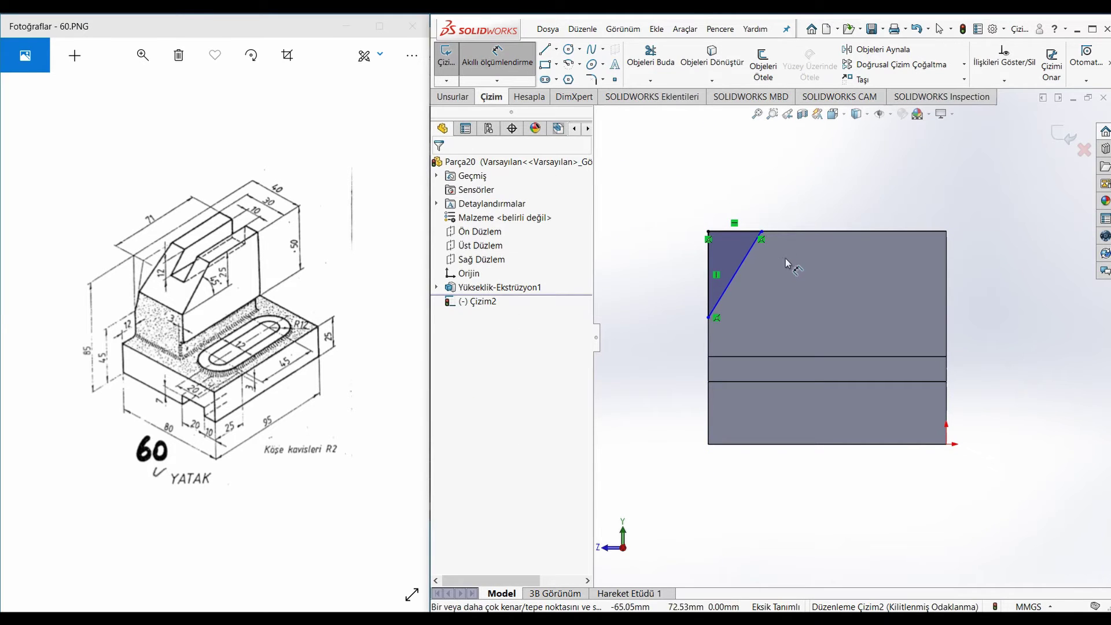
left_click(752, 232)
left_click(708, 317)
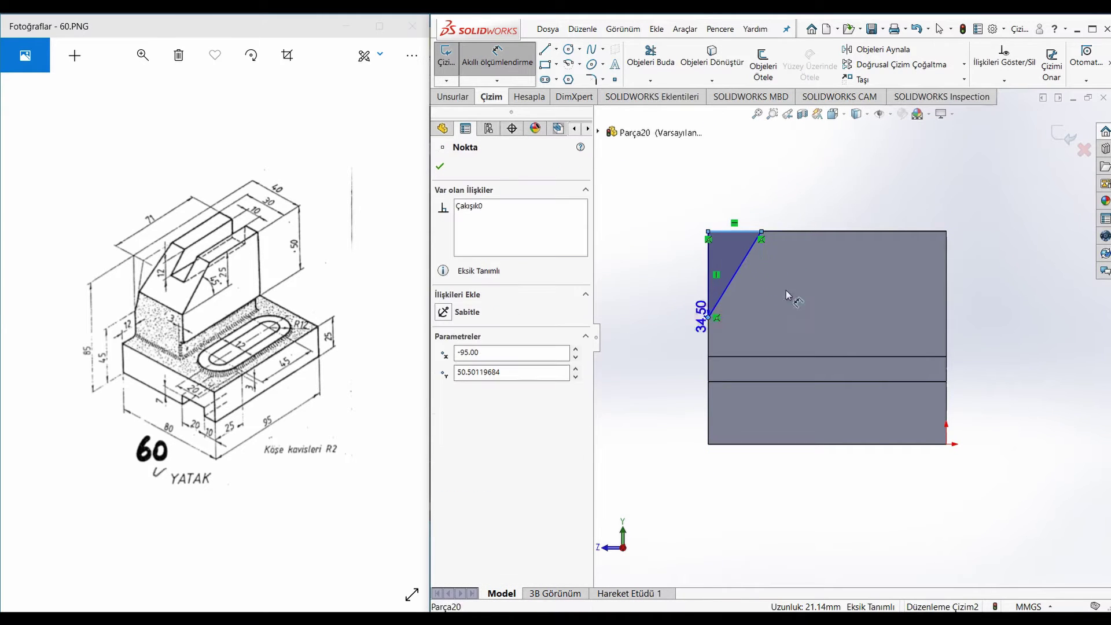
left_click(824, 277)
type("25")
key("Return")
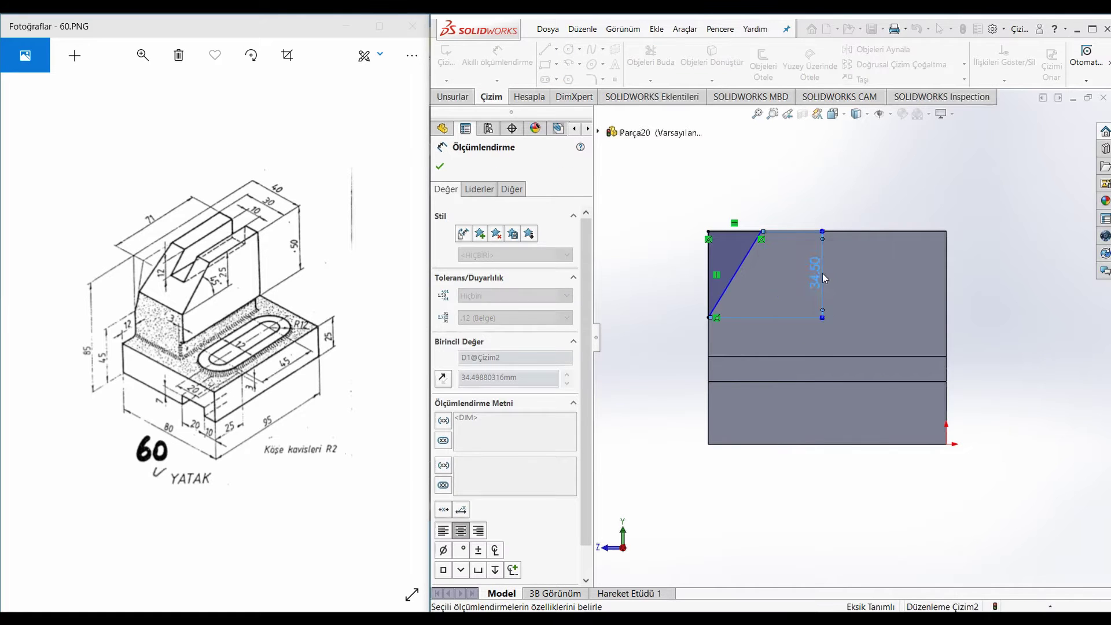
- Dimension the angle between the triangle's sloped side and the horizontal lower edge of the face to 45 degrees
scroll(735, 276, "down", 1)
left_click(748, 265)
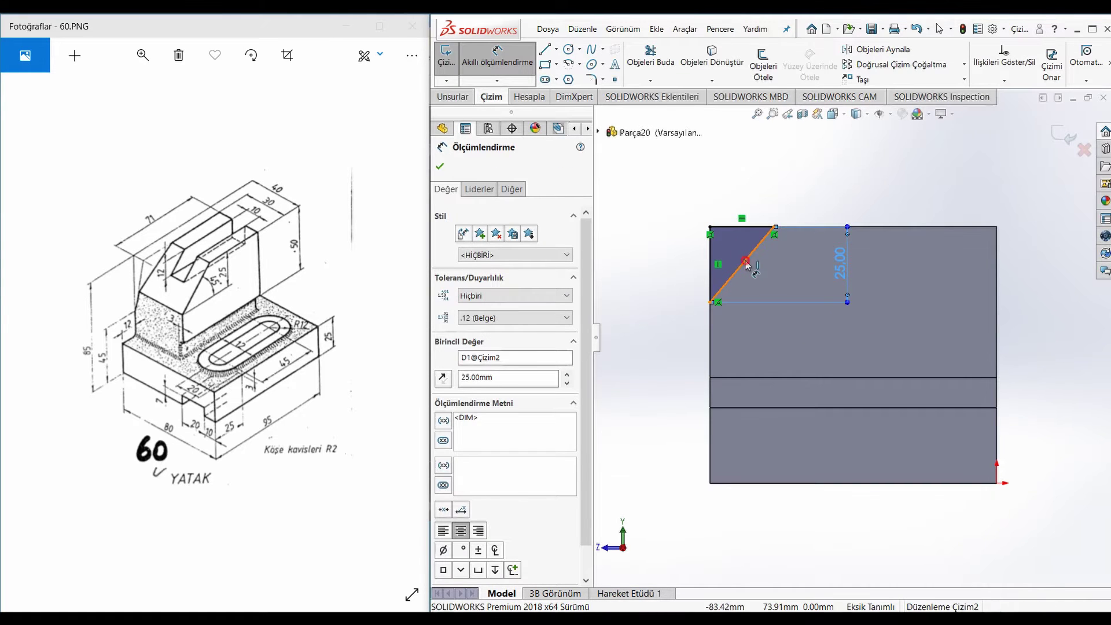
left_click(755, 377)
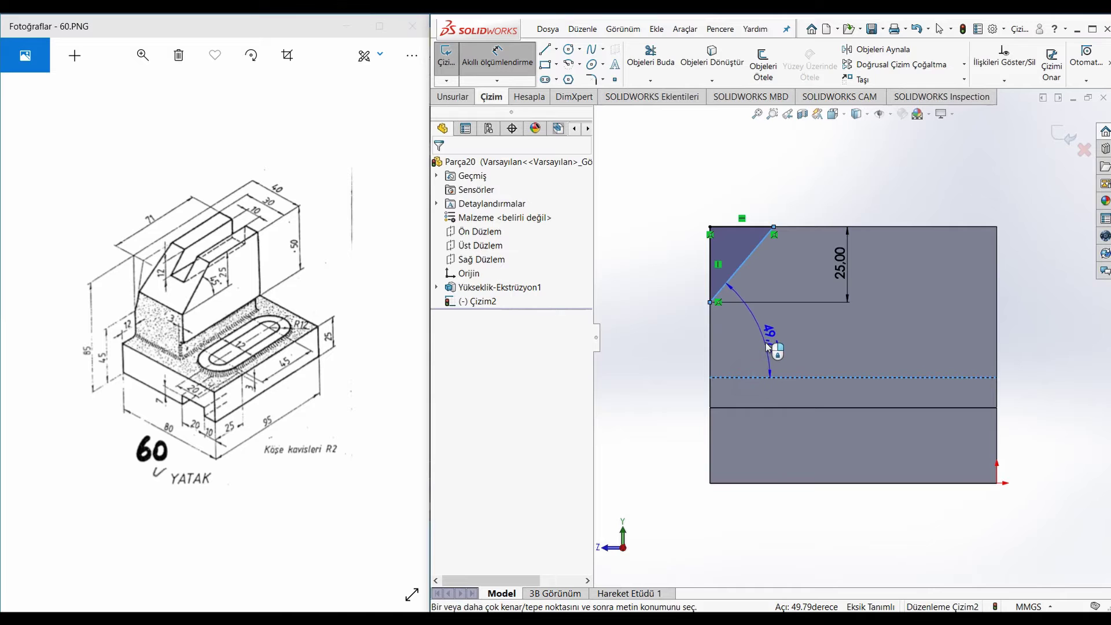
left_click(768, 341)
type("45")
key("Return")
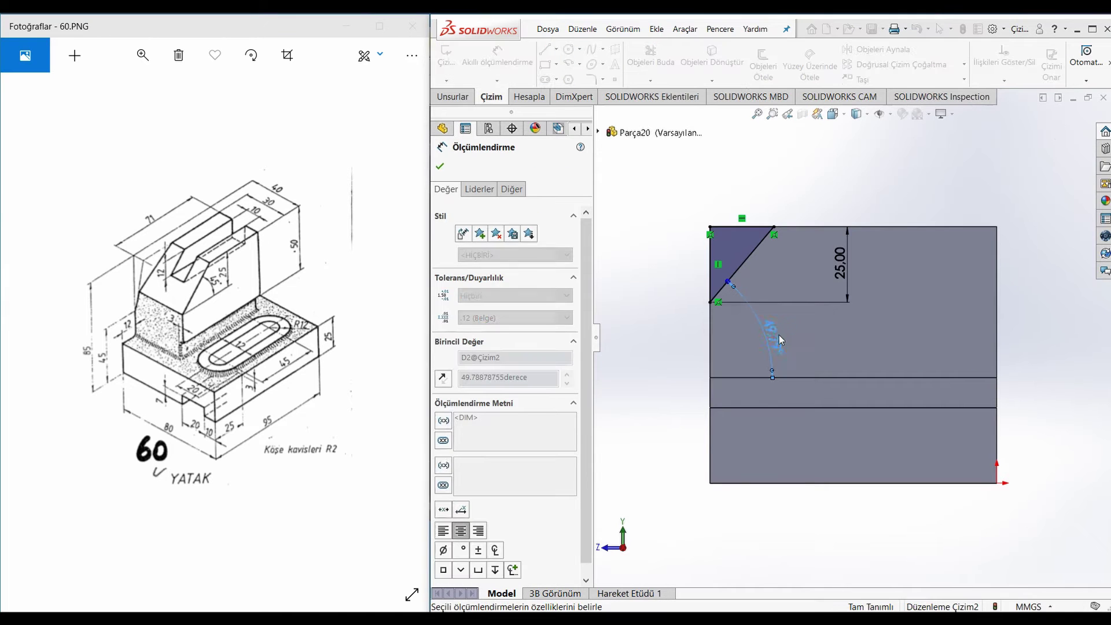
- Cut the corner triangle out of the upright block with an extruded cut Through All
left_click(452, 97)
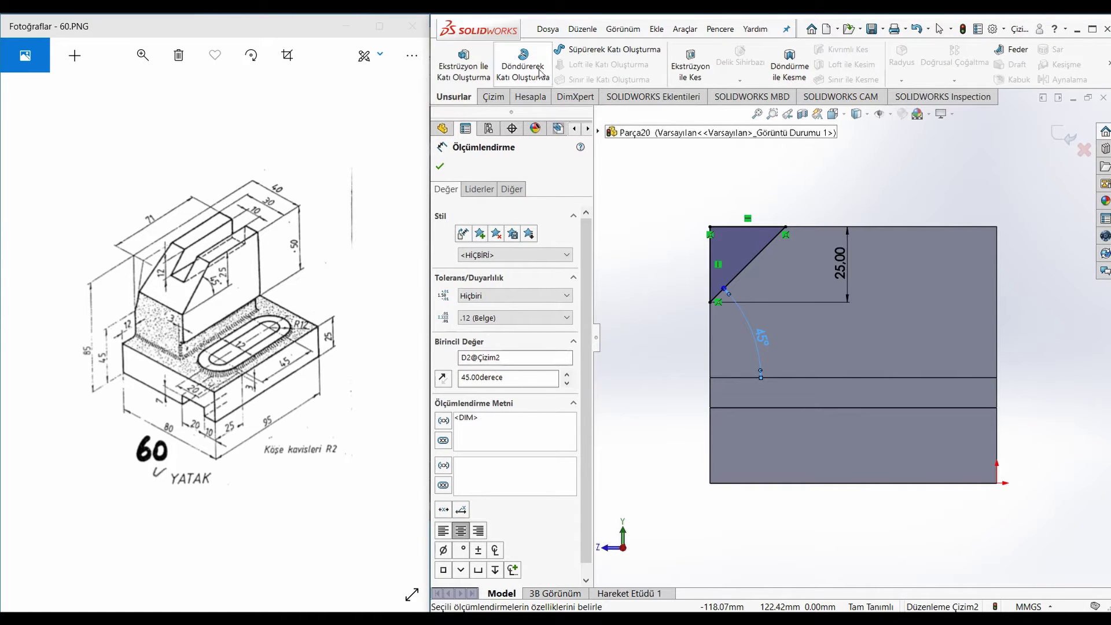
left_click(691, 65)
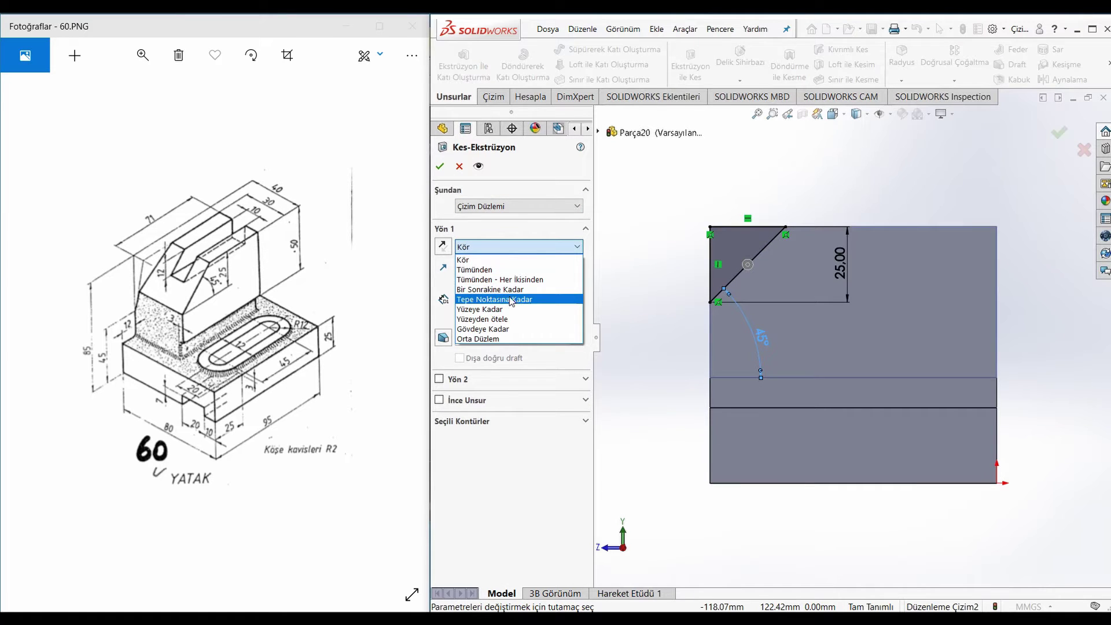
left_click(512, 269)
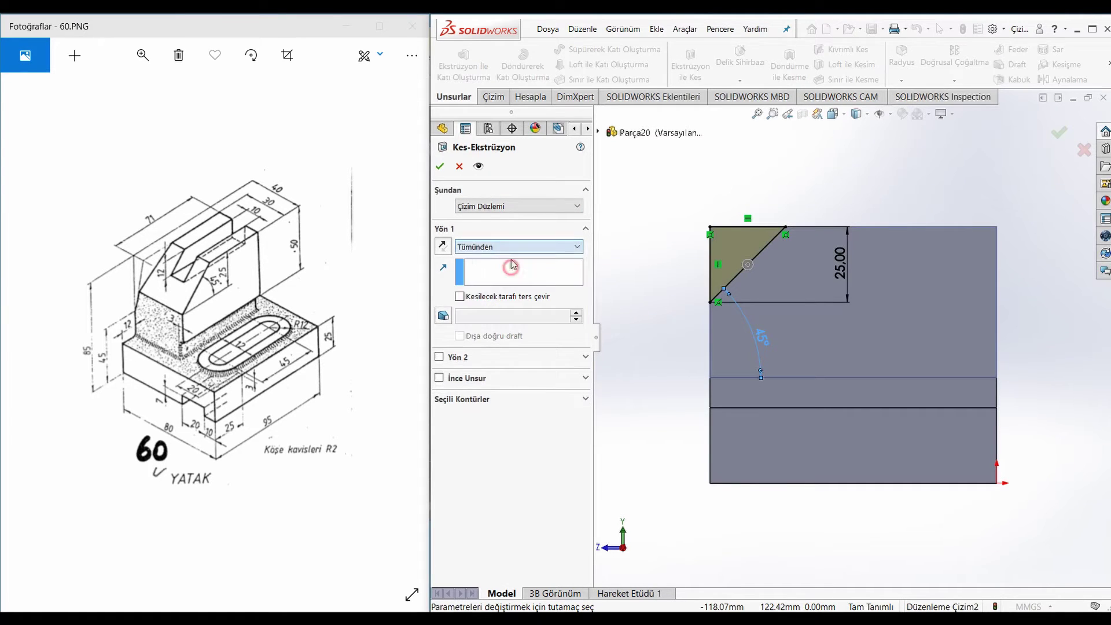
left_click(438, 167)
- Sketch a rectangle about 20 mm wide and 8.4 mm high on the profile end face, rising from the base's lower edge
middle_click_drag(692, 306, 803, 321)
left_click(866, 438)
left_click(915, 389)
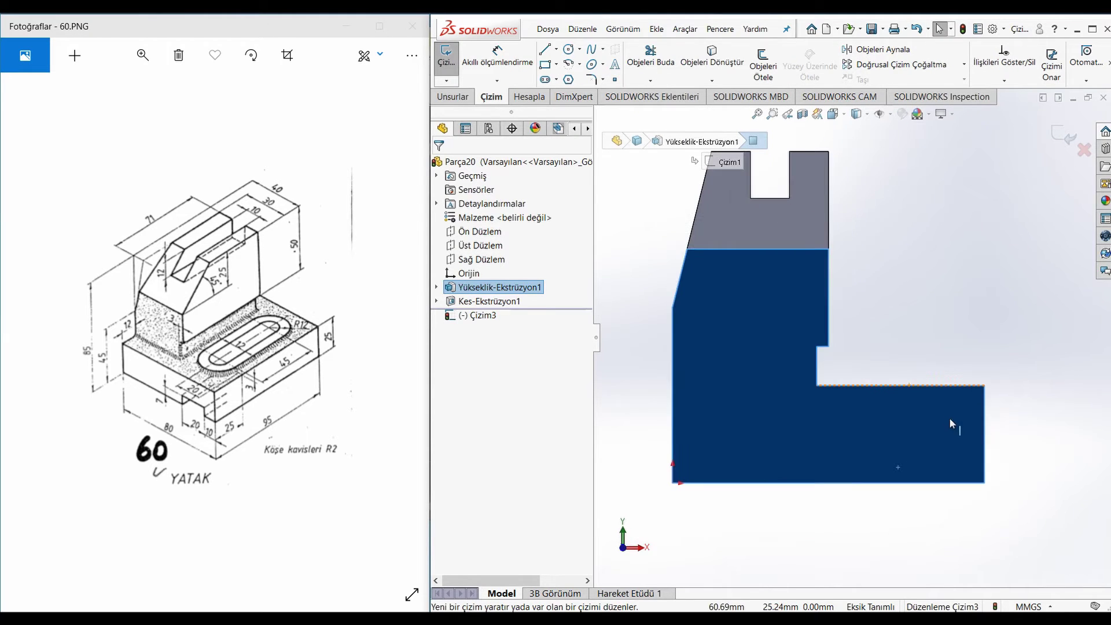
left_click(547, 65)
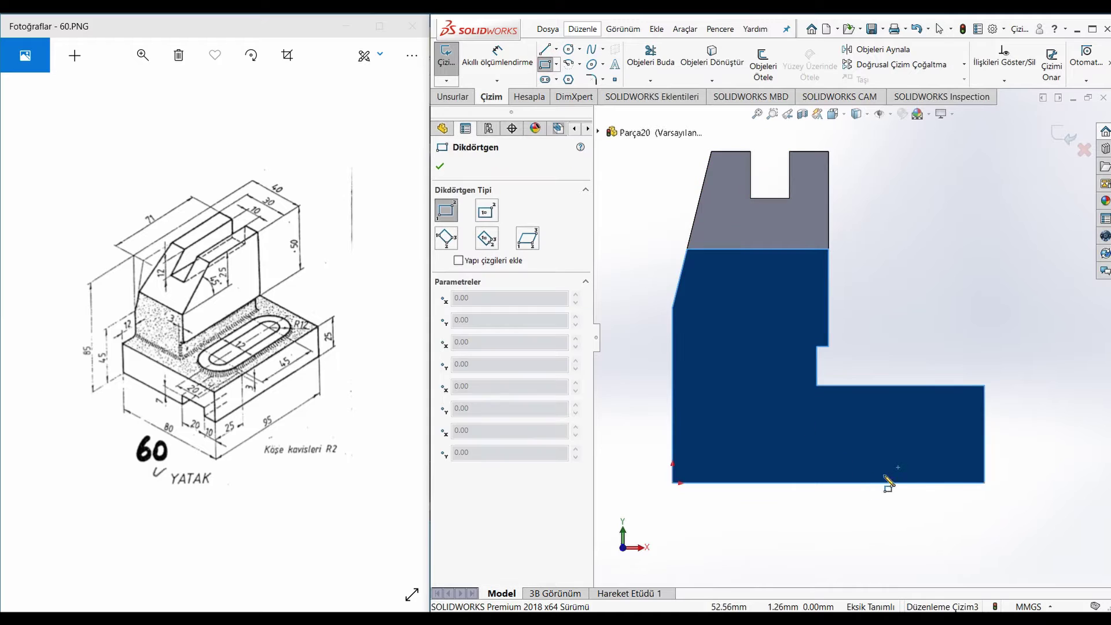
left_click(925, 483)
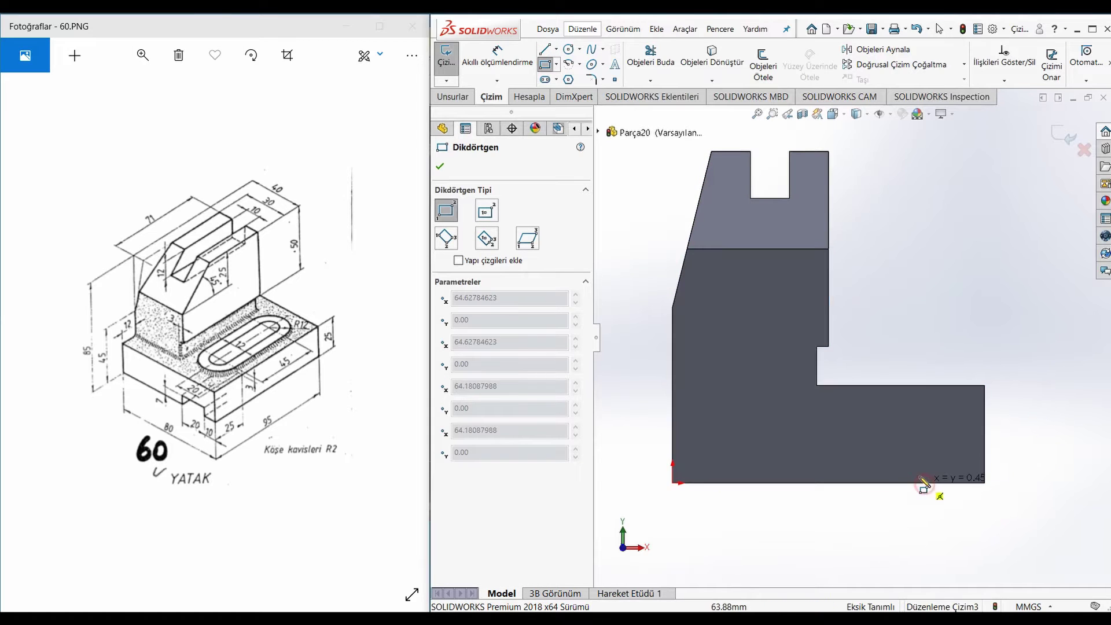
left_click(846, 450)
- Dimension the rectangle's height to 7 mm and its width to 20 mm
right_click_drag(879, 519, 882, 484)
left_click(928, 465)
left_click(1007, 463)
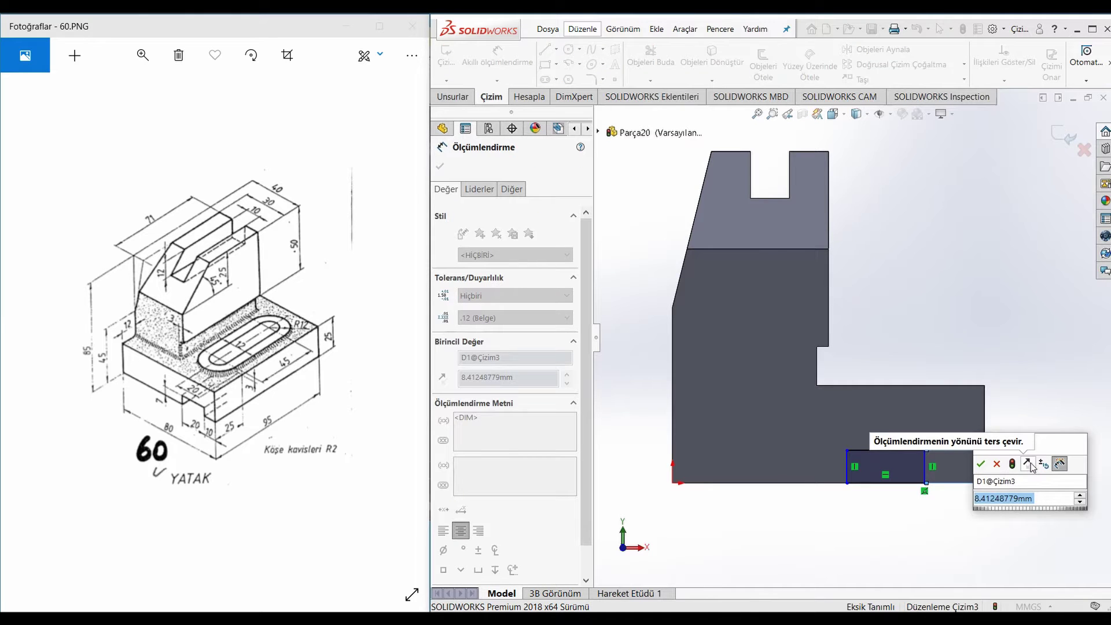
type("7")
key("Return")
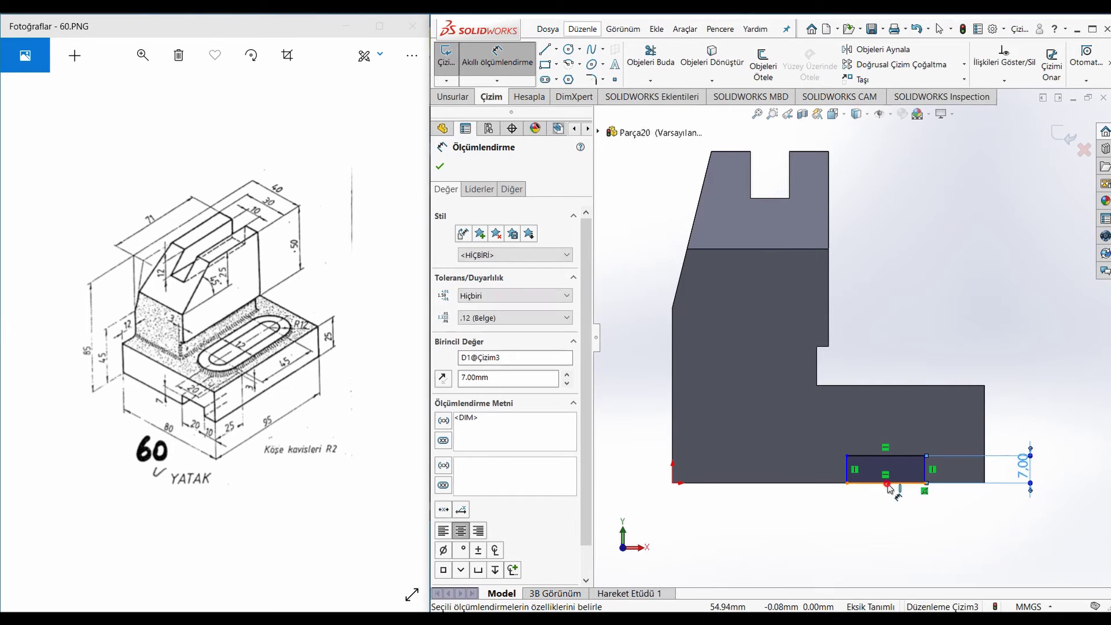
left_click(888, 484)
left_click(884, 515)
type("20")
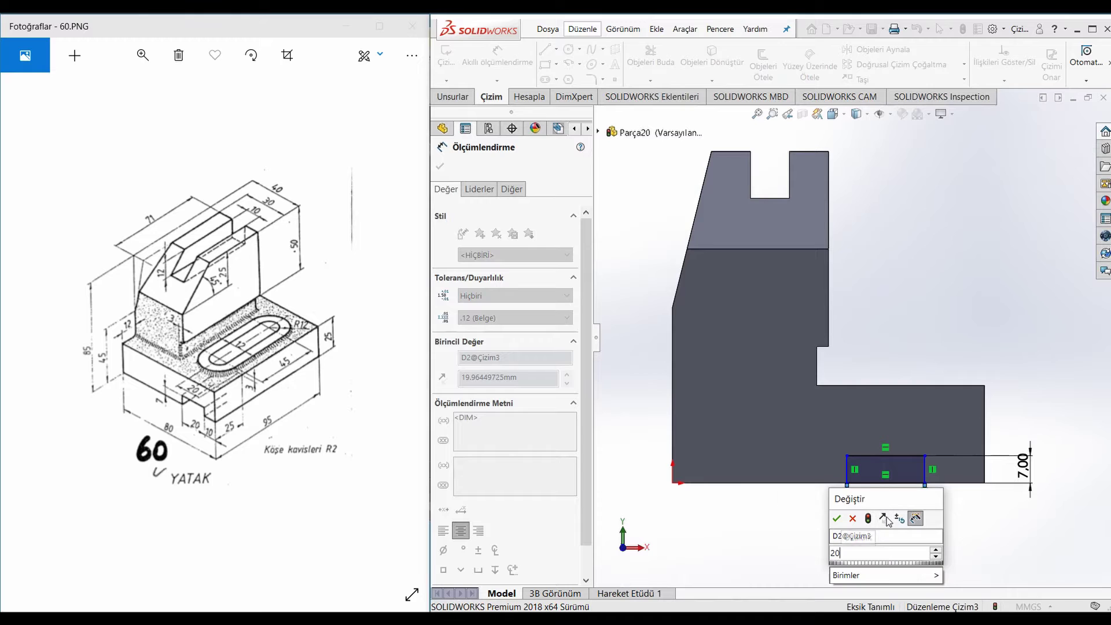
key("Return")
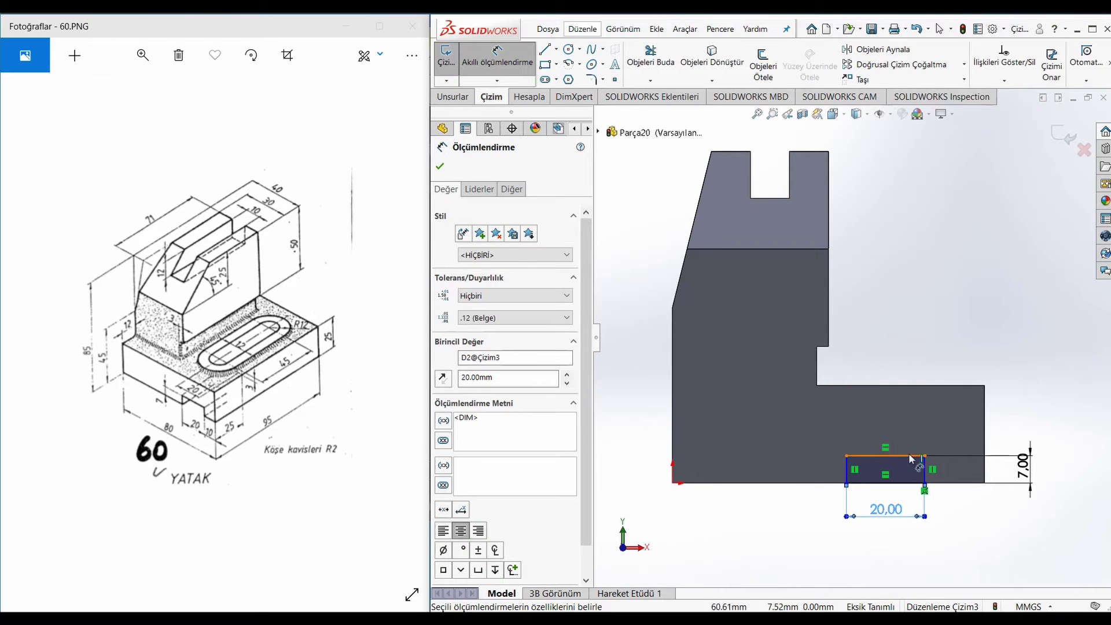
- Dimension the distance from the rectangle's nearer vertical side to the base's outer vertical edge to 10 mm
left_click(924, 471)
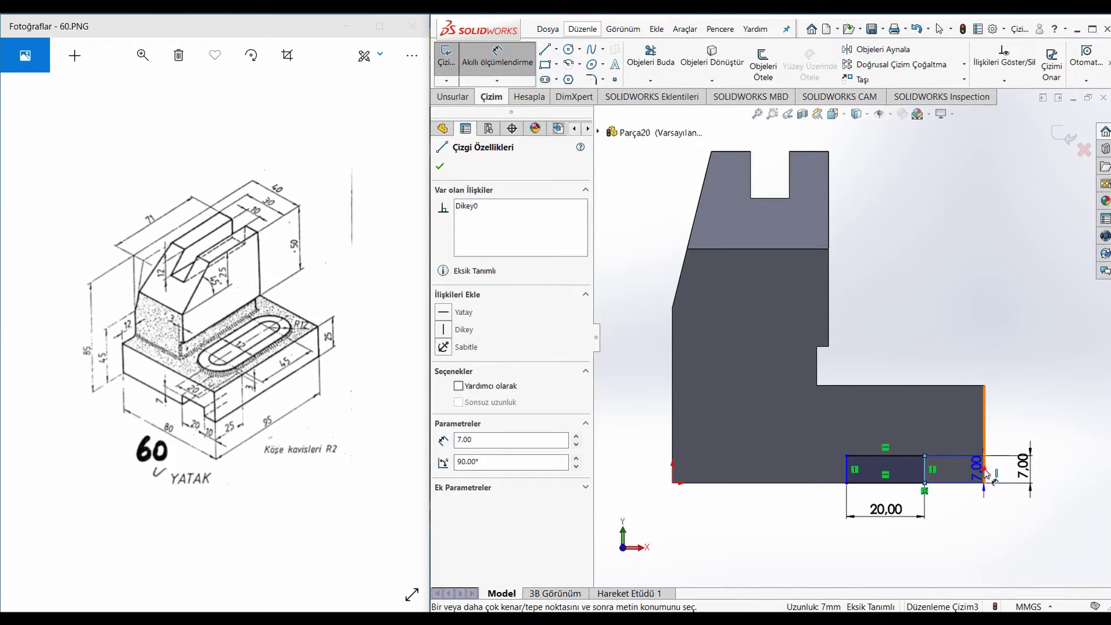
left_click(984, 471)
left_click(948, 503)
type("10")
key("Return")
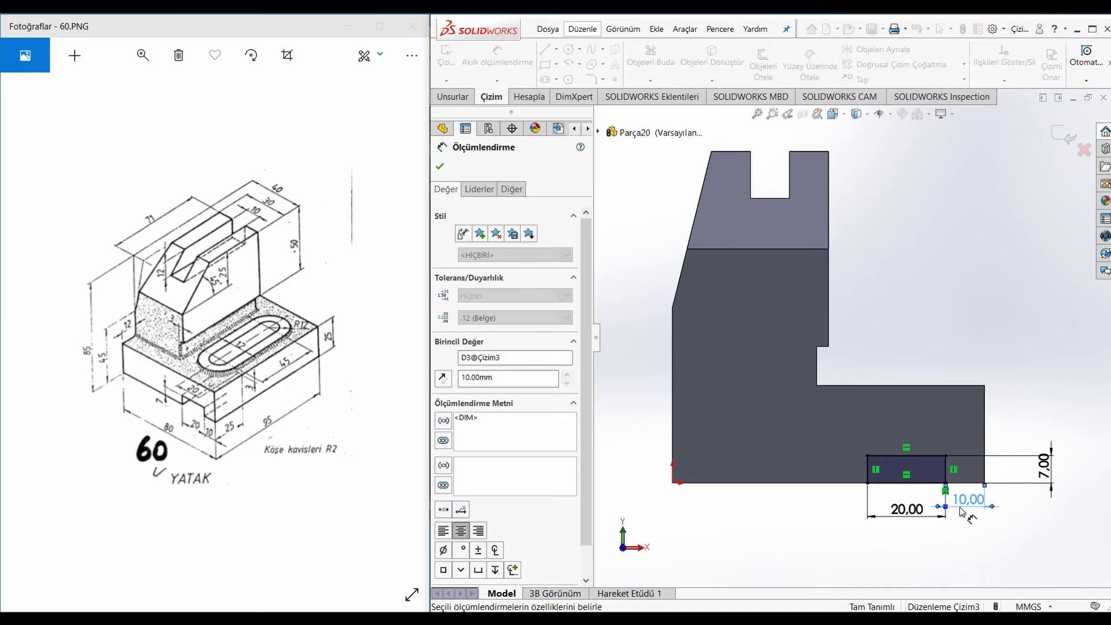
- Cut the groove in the base's underside by extruding the rectangle with the Up To Next end condition
left_click(456, 96)
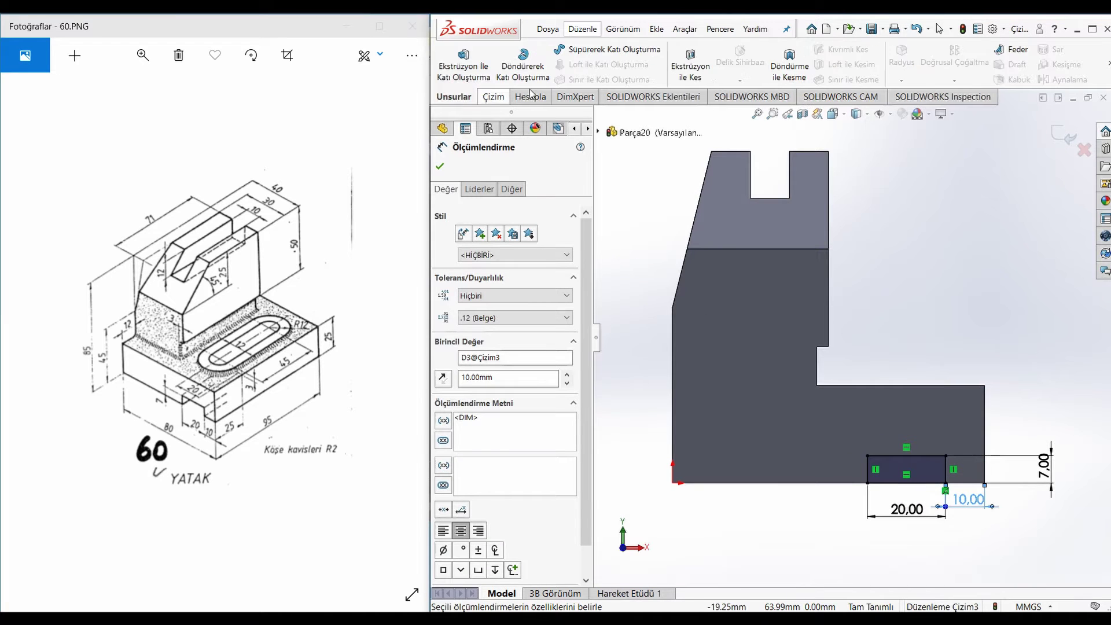
left_click(689, 68)
left_click(518, 247)
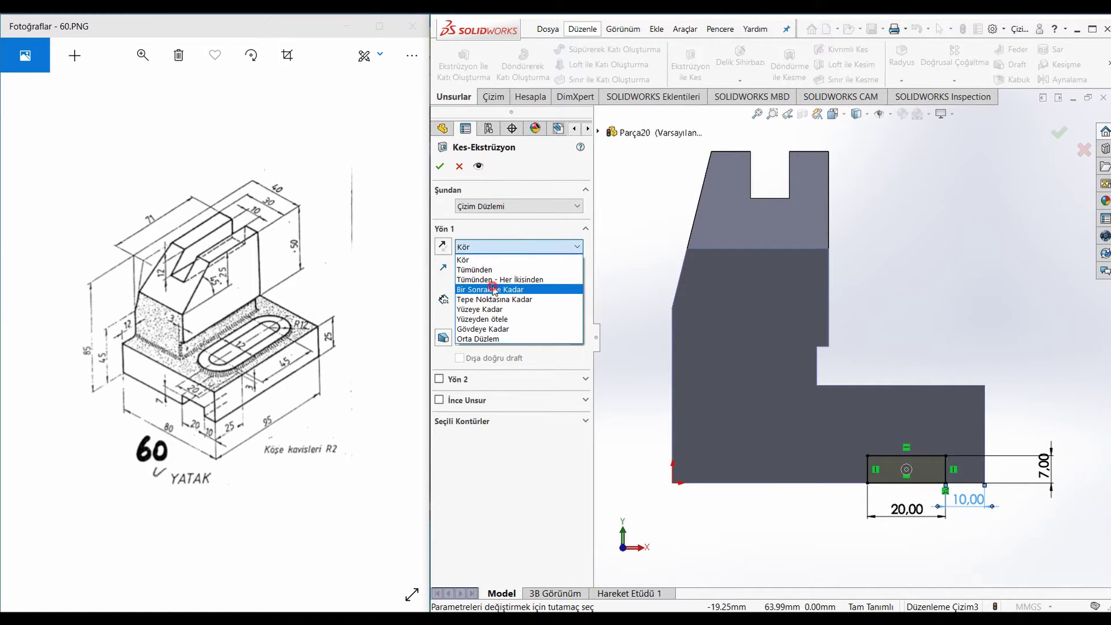
left_click(492, 288)
left_click(990, 298)
- Sketch a lengthwise straight slot on the base's upper face, about 29 mm wide and 48.5 mm between centres
middle_click_drag(930, 282, 880, 367)
left_click(900, 388)
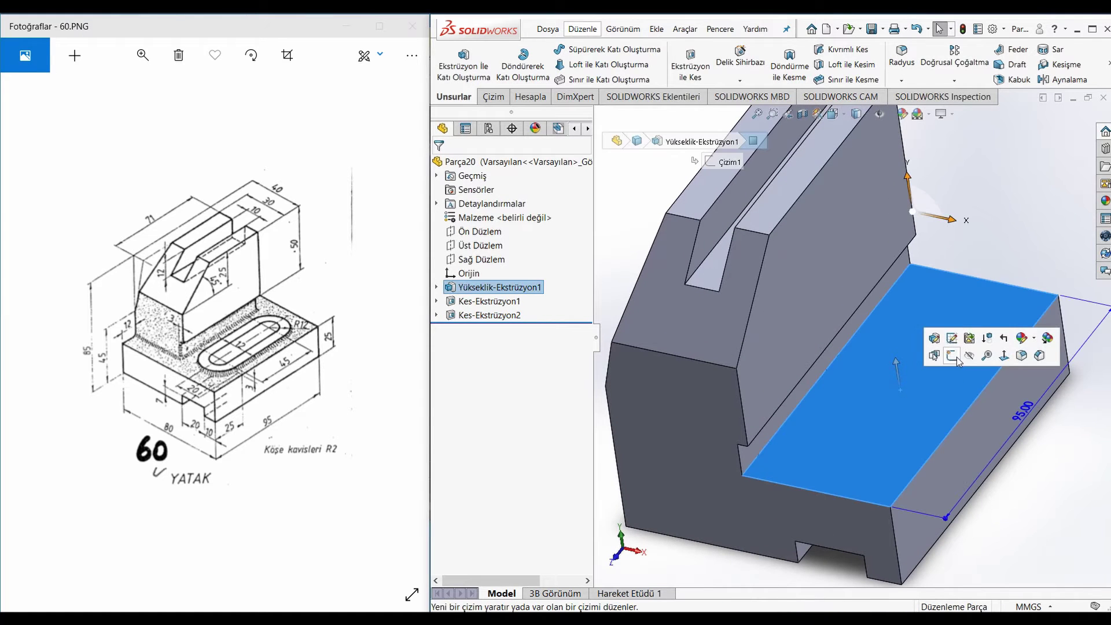
left_click(956, 357)
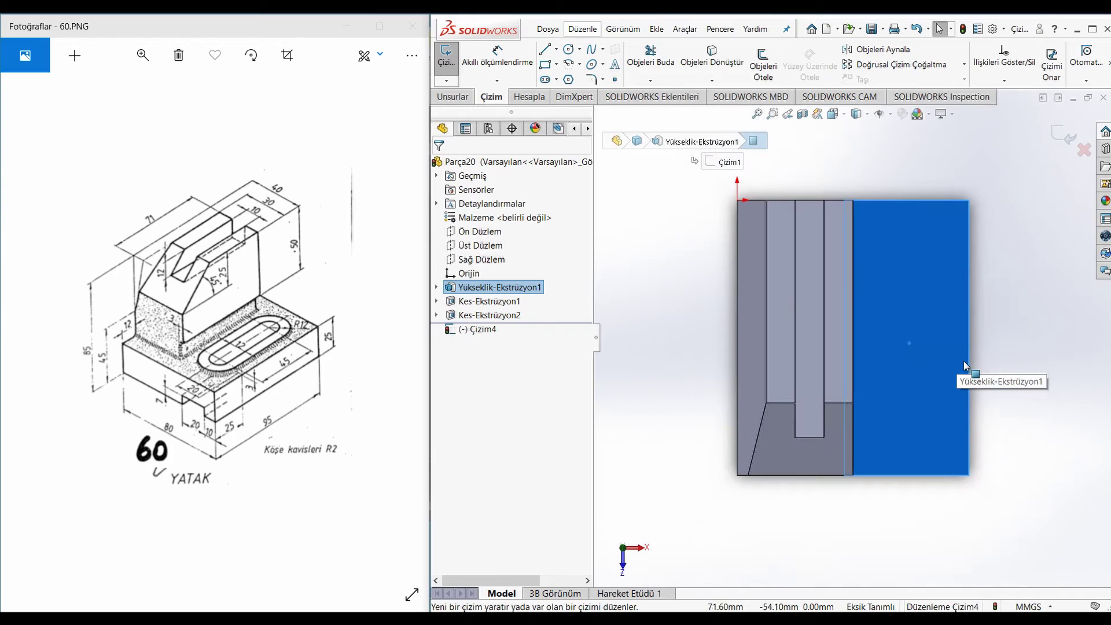
left_click(544, 80)
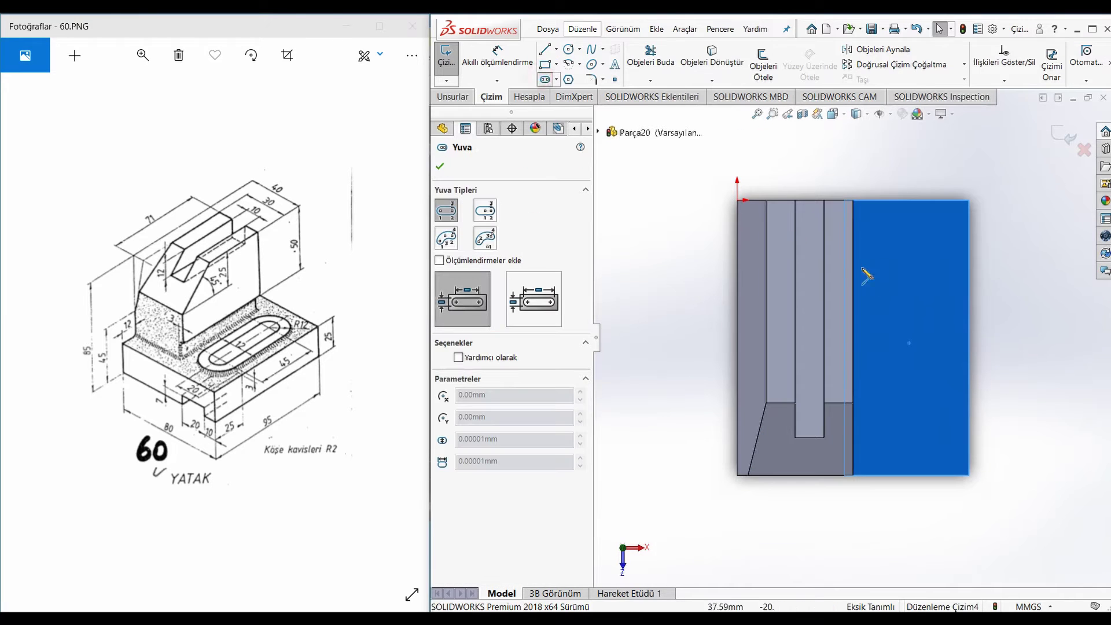
left_click(908, 269)
left_click(910, 409)
left_click(950, 431)
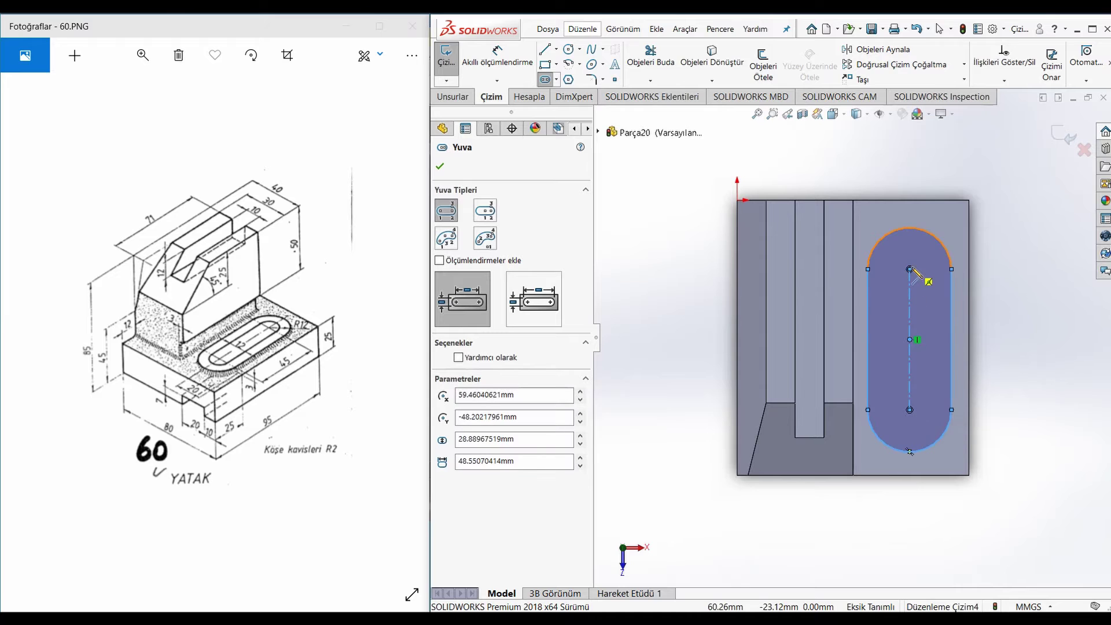
- Sketch a second straight slot about 12 mm wide inside the first, sharing its two end centres
left_click(910, 270)
left_click(910, 410)
left_click(919, 419)
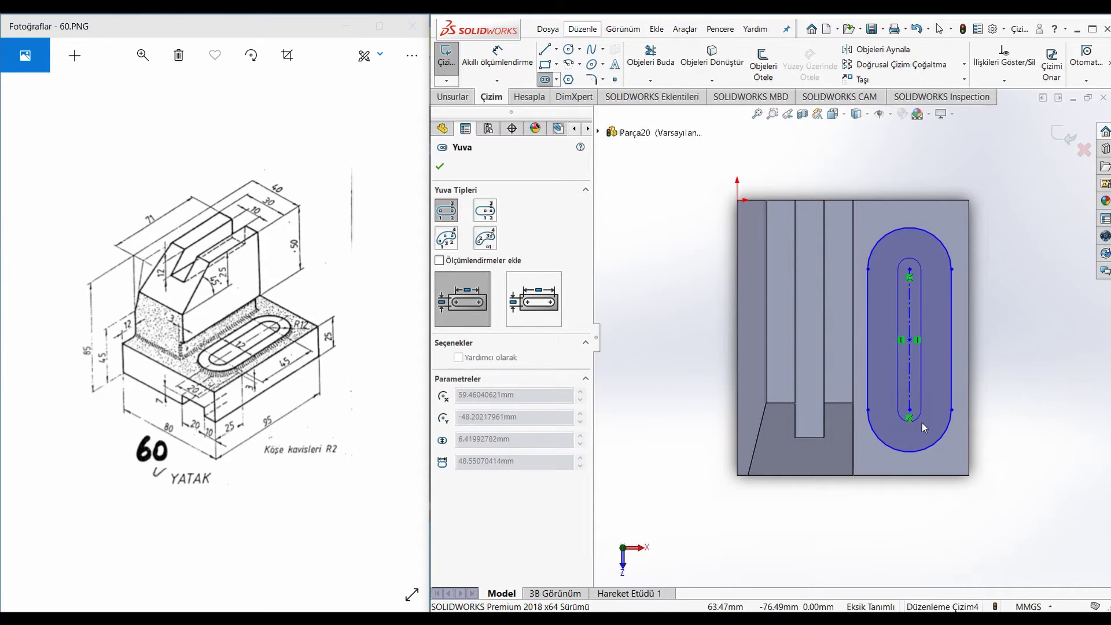
left_click(927, 429)
- Dimension the outer slot's end radius to 12 mm and the inner slot's end radius to 6 mm
key("d")
left_click(941, 249)
left_click(1011, 187)
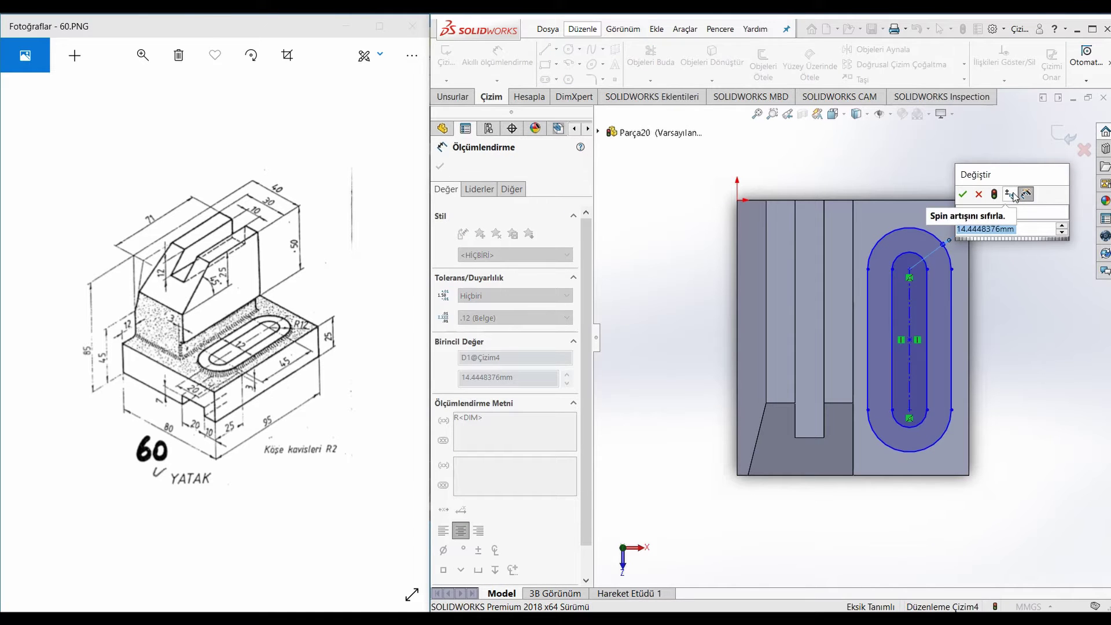
type("12")
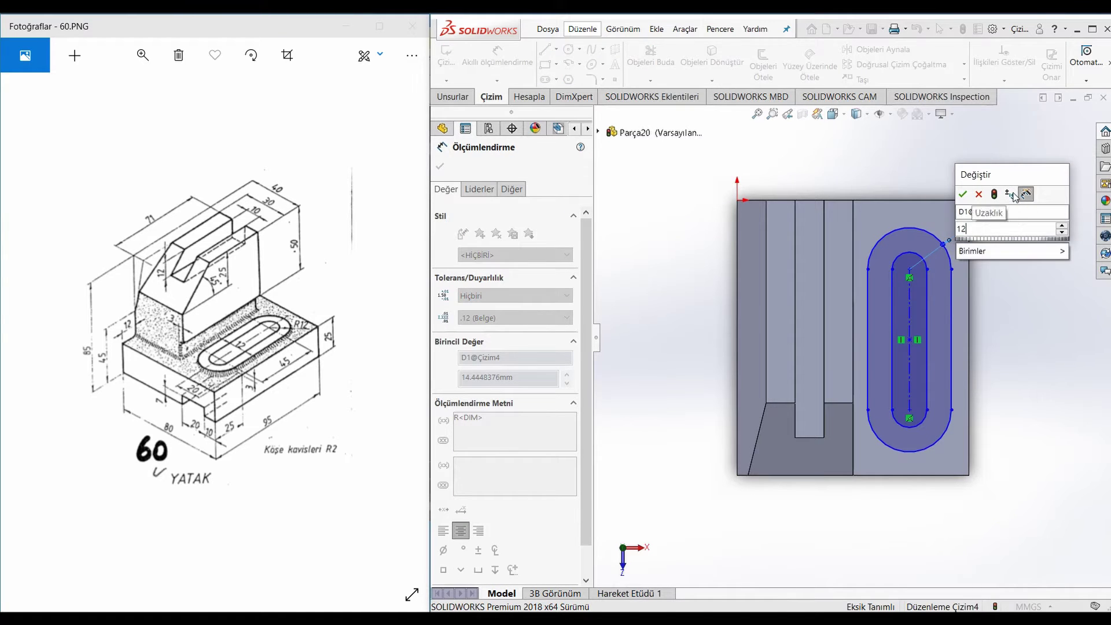
key("Return")
left_click(913, 256)
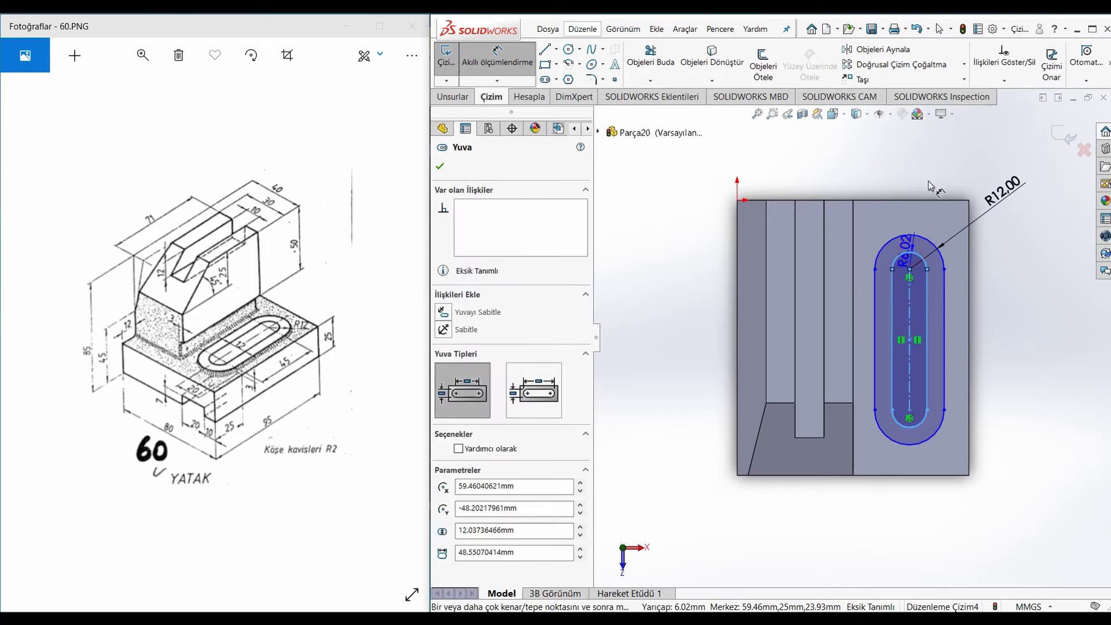
left_click(926, 169)
type("6")
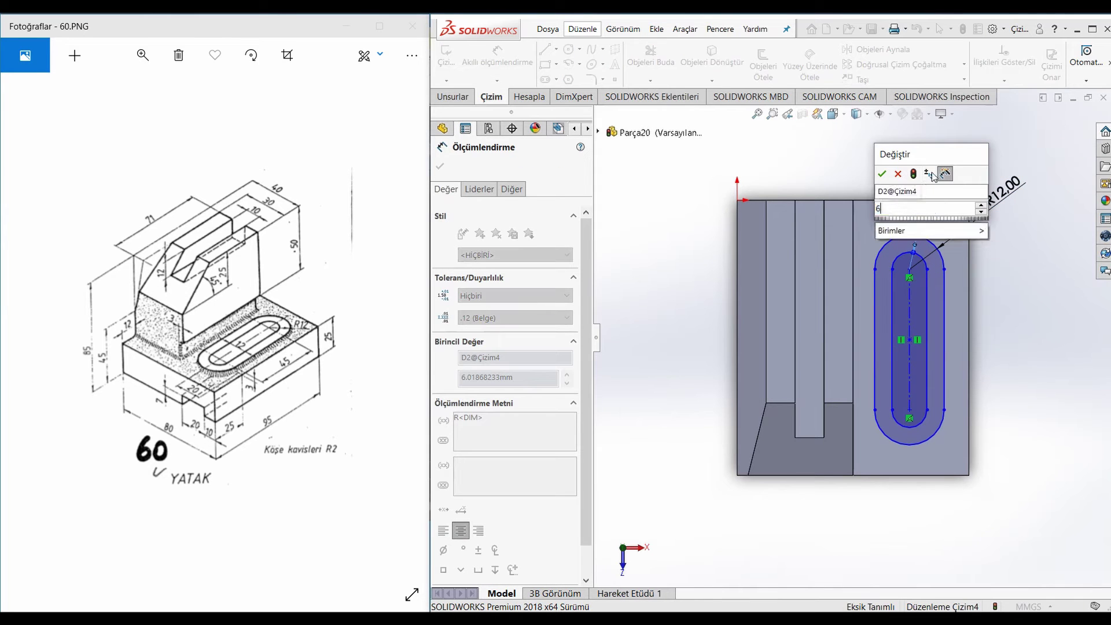
key("Return")
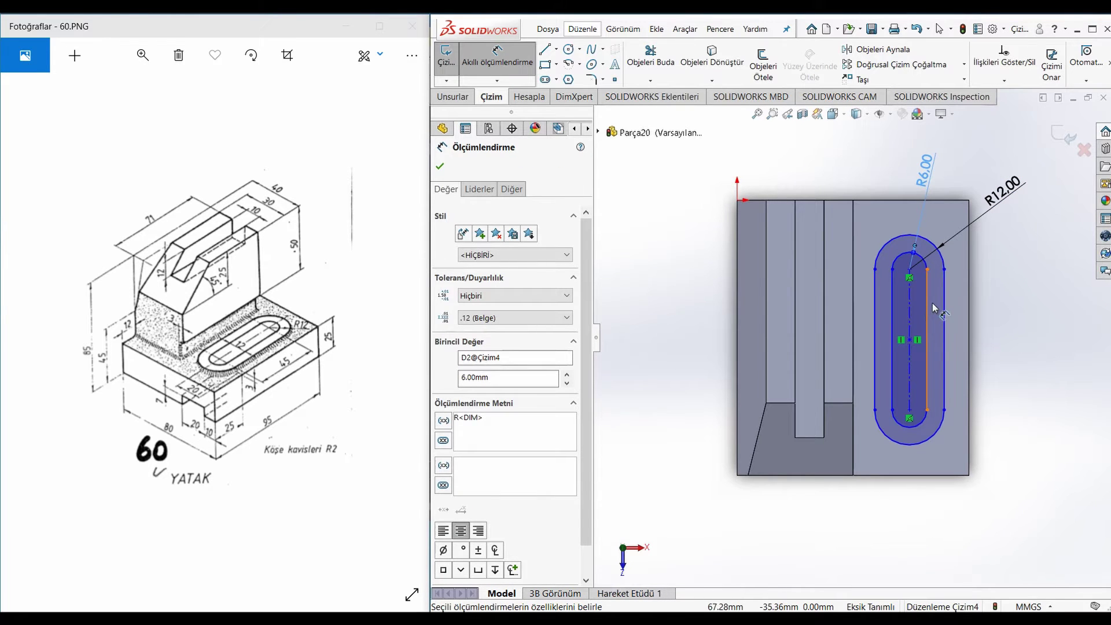
- Dimension the straight side of the outer slot to 45 mm
left_click(945, 346)
left_click(1022, 339)
type("45")
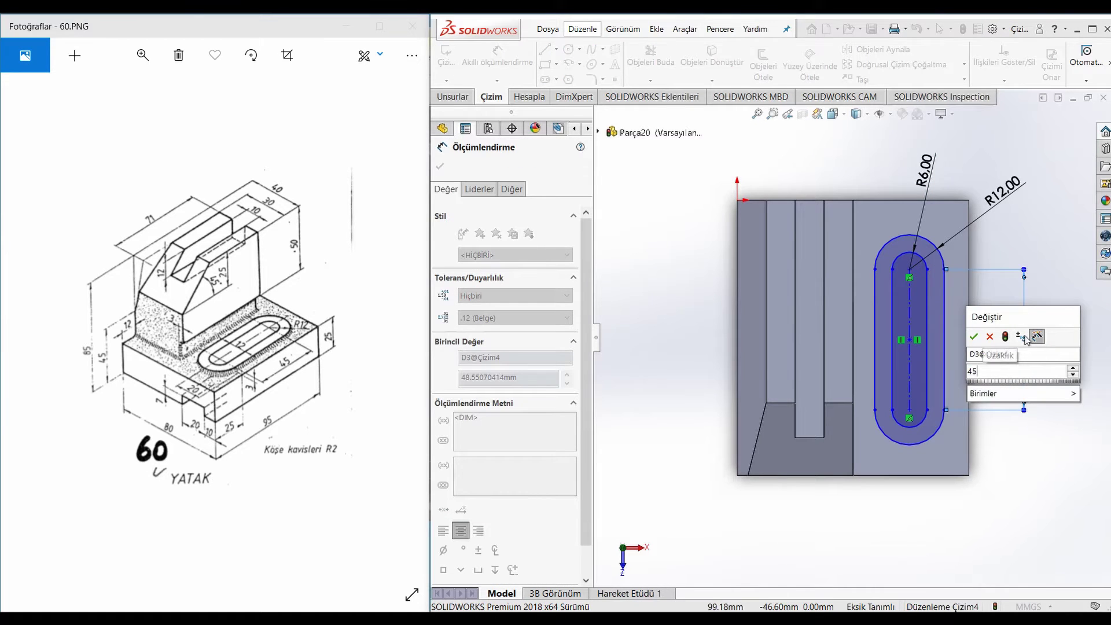
key("Return")
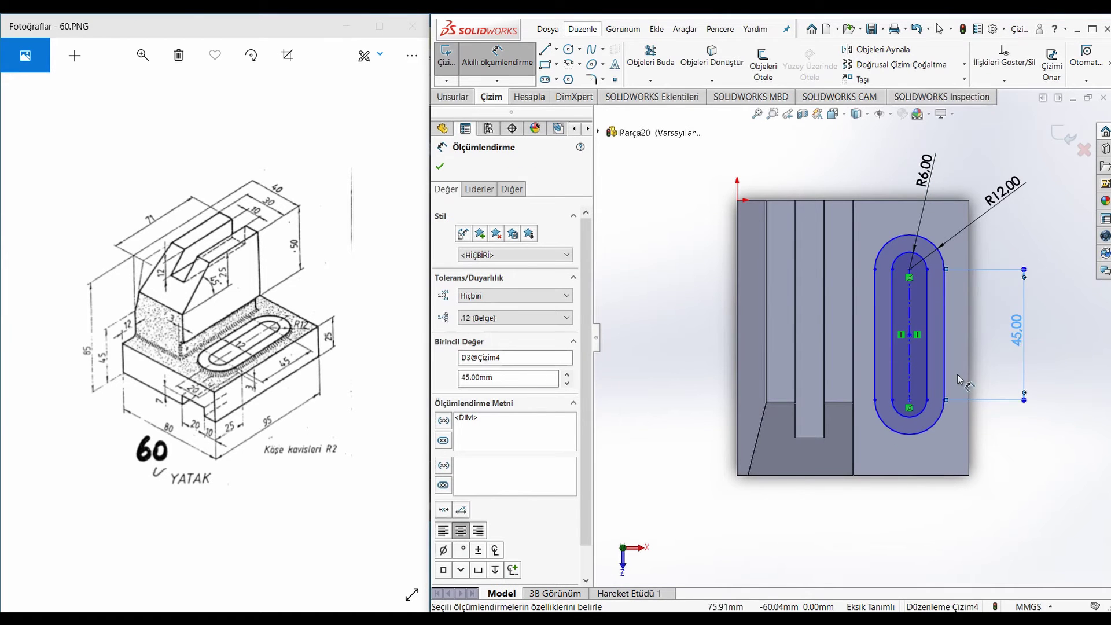
- Dimension the distance from the slot's centre to the base's outer long edge to 20 mm
left_click(916, 435)
left_click(969, 445)
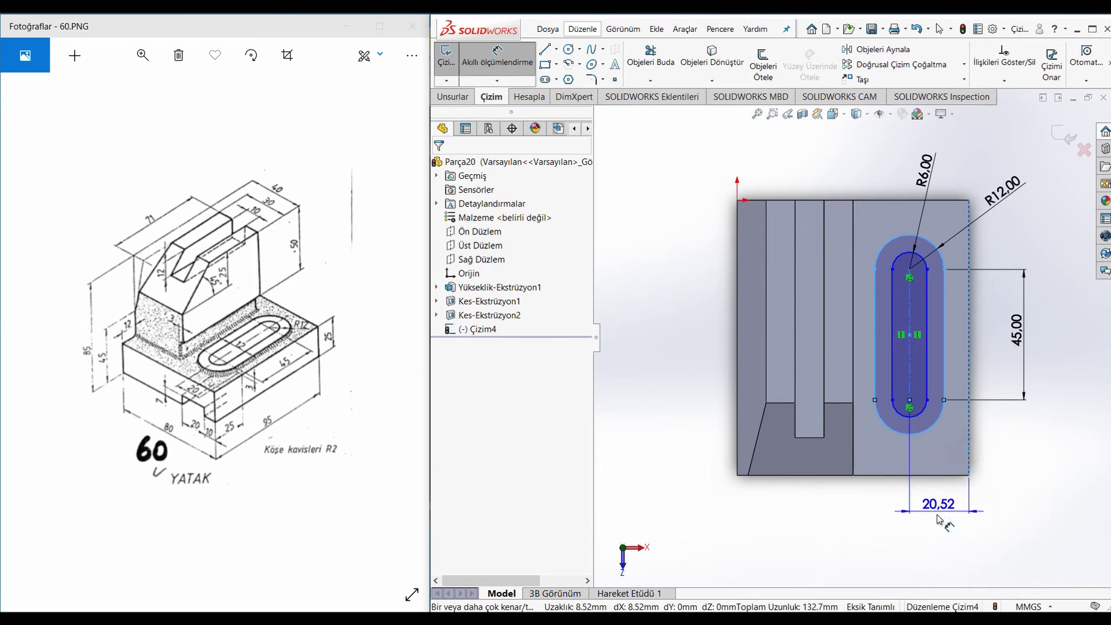
left_click(932, 527)
type("20")
key("Return")
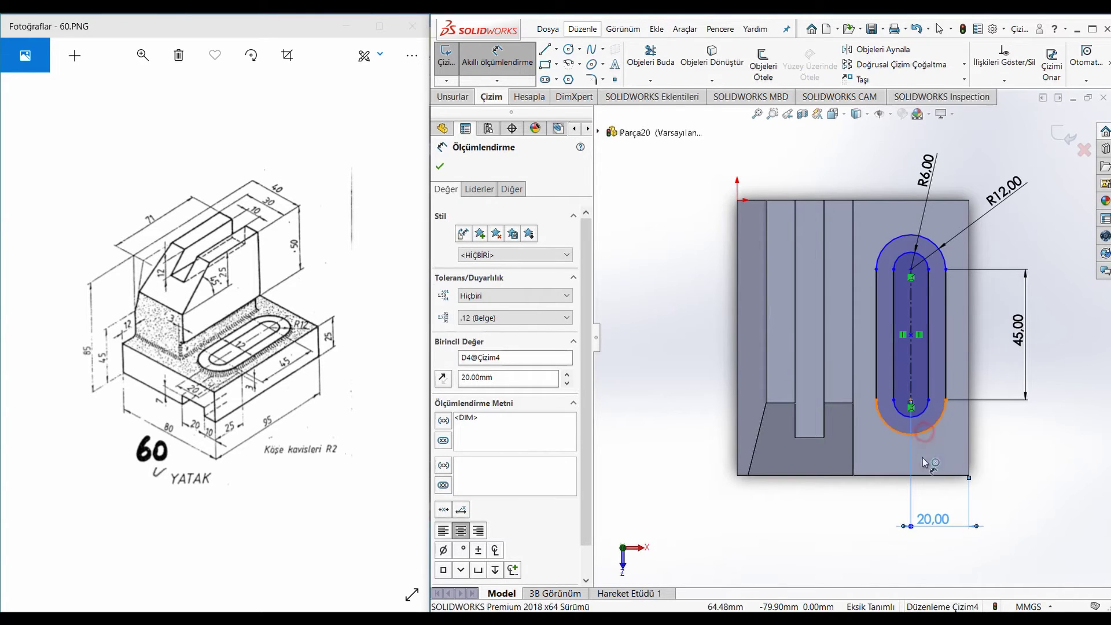
- Dimension the distance from the slots' nearer end centre to the base's front edge to 25 mm
left_click(926, 429)
left_click(926, 475)
left_click(1034, 452)
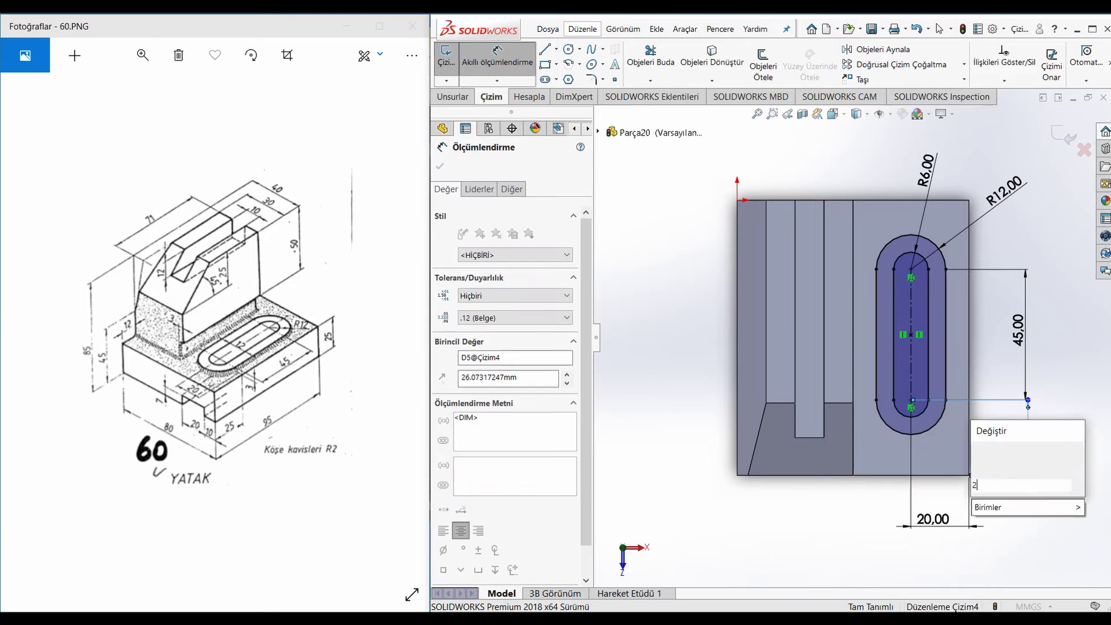
type("25")
key("Return")
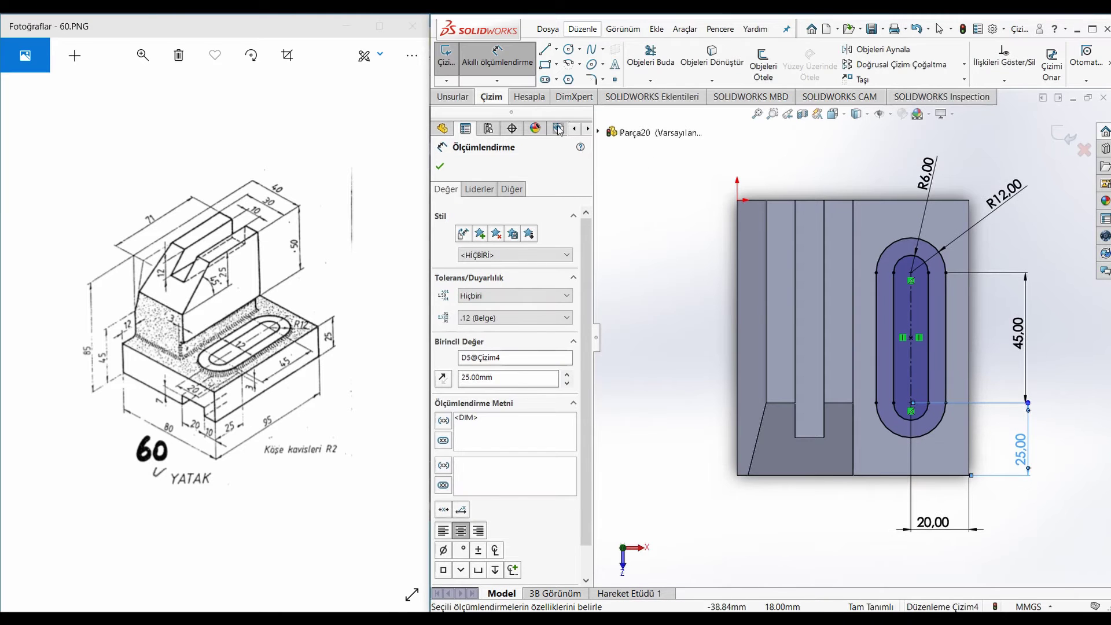
- Extrude the ring between the two slots 3 mm as a raised boss on the base
left_click(453, 97)
left_click(463, 64)
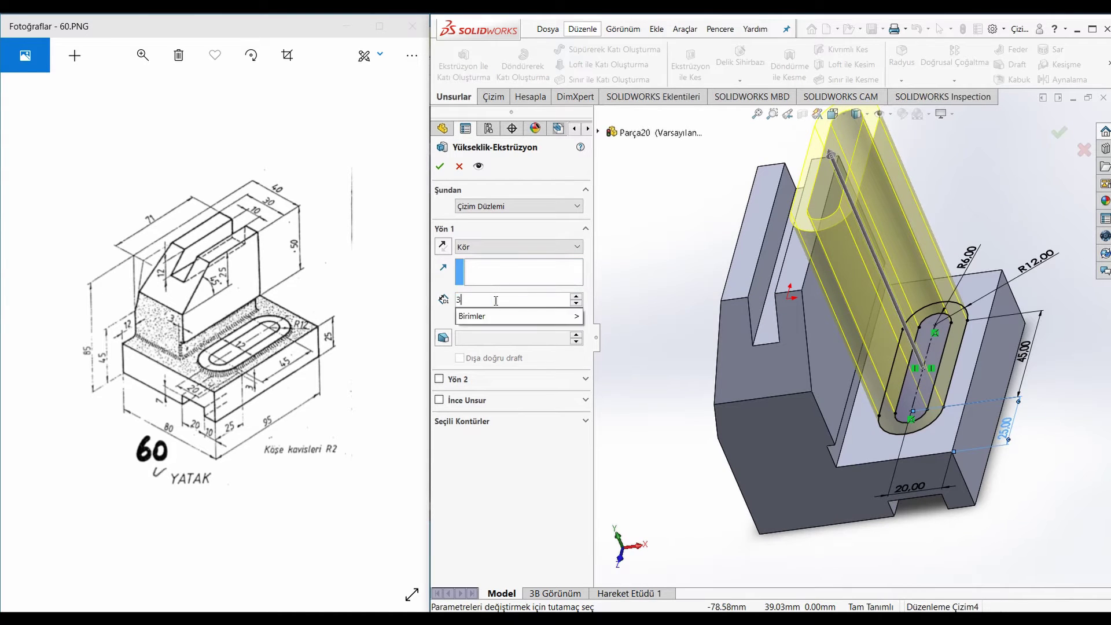
type("5")
key("Return")
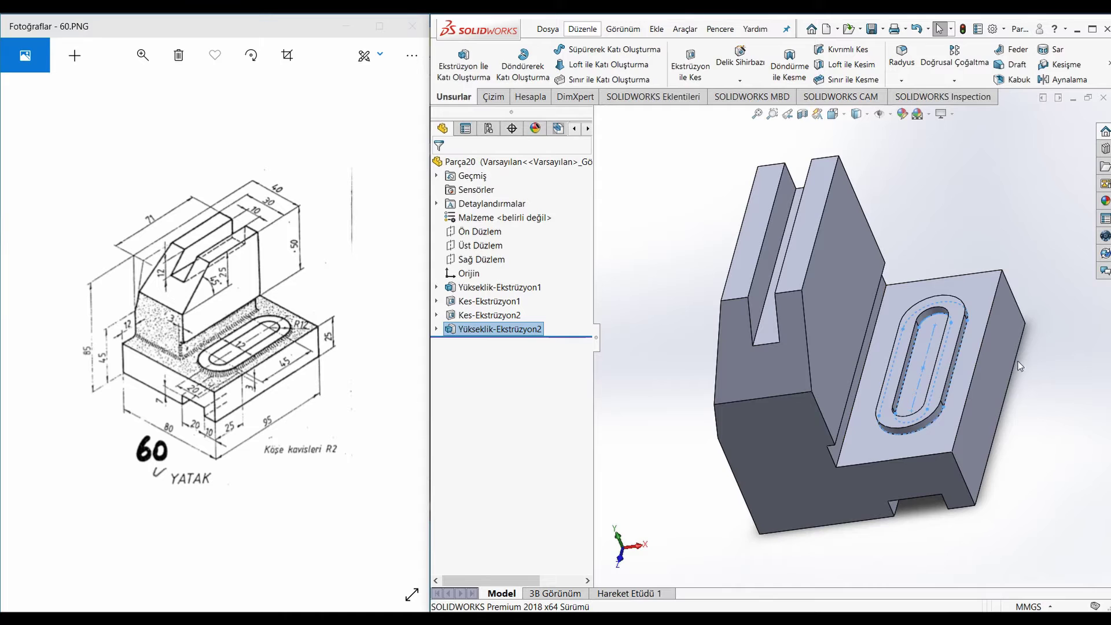
- Cut the inner slot down through the base from the face inside the raised ring, using the Up To Next end condition
left_click(1033, 349)
left_click(929, 334)
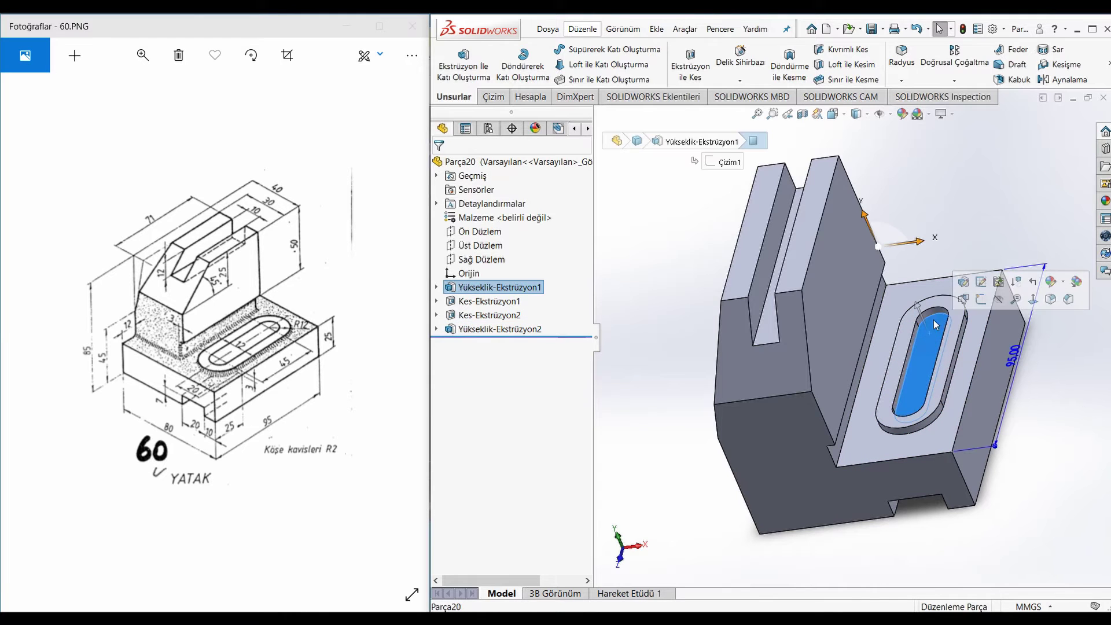
left_click(984, 301)
left_click(728, 67)
scroll(729, 67, "up", 1)
left_click(690, 67)
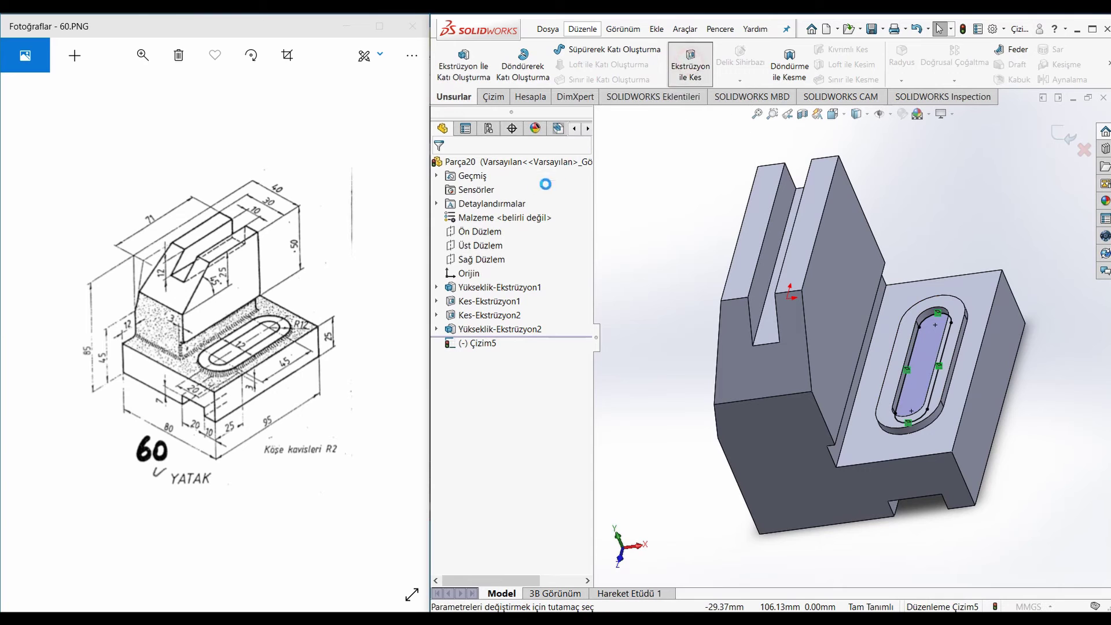
left_click(509, 247)
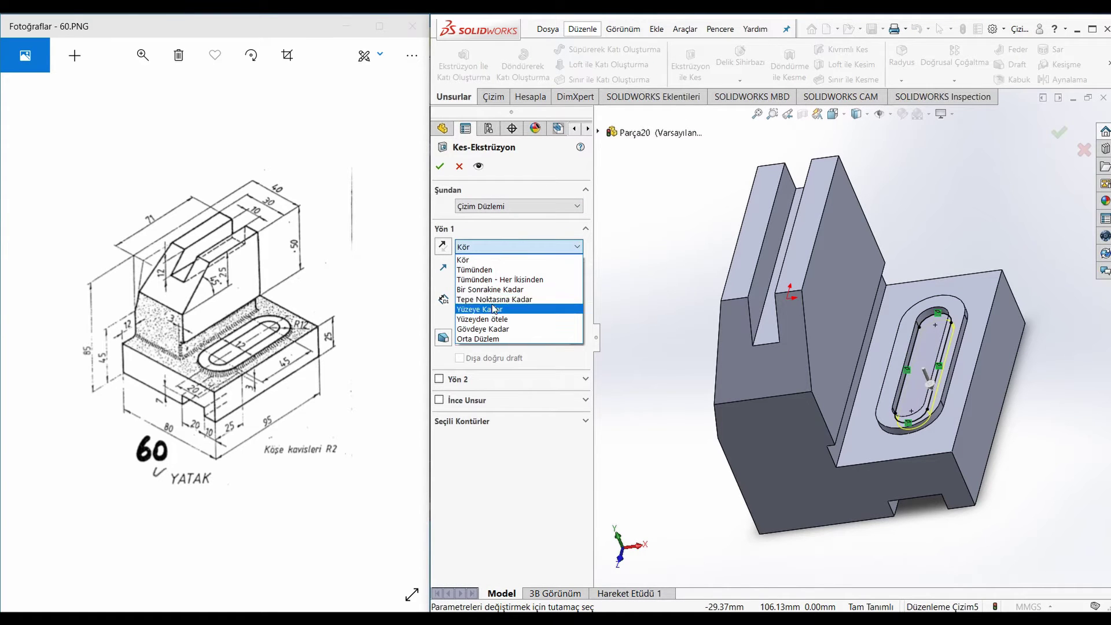
left_click(496, 292)
left_click(441, 168)
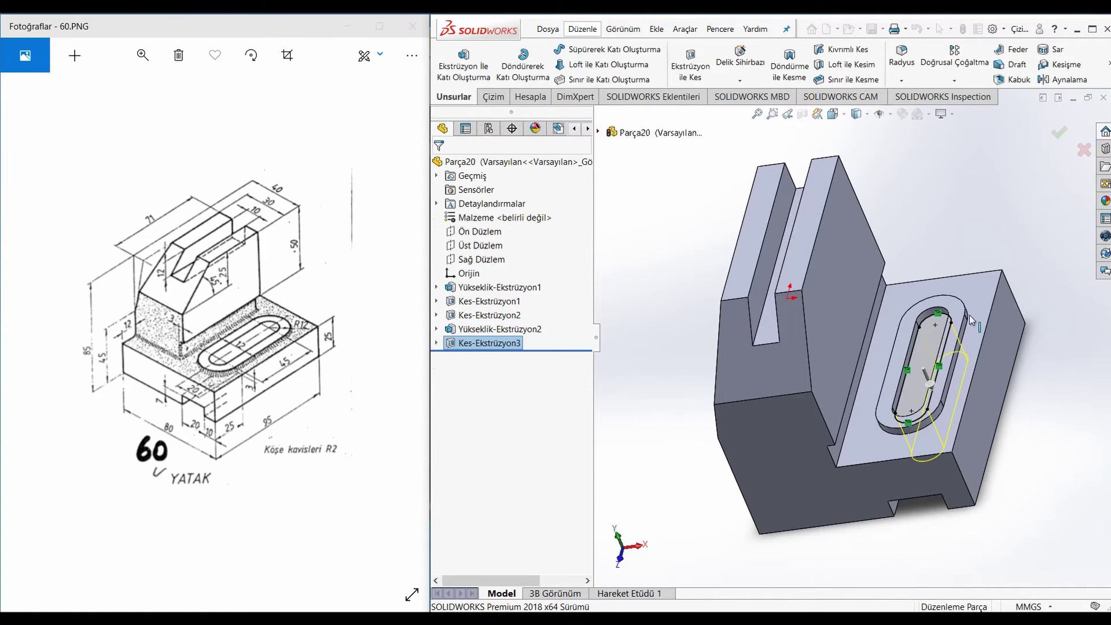
middle_click_drag(1050, 356, 980, 328)
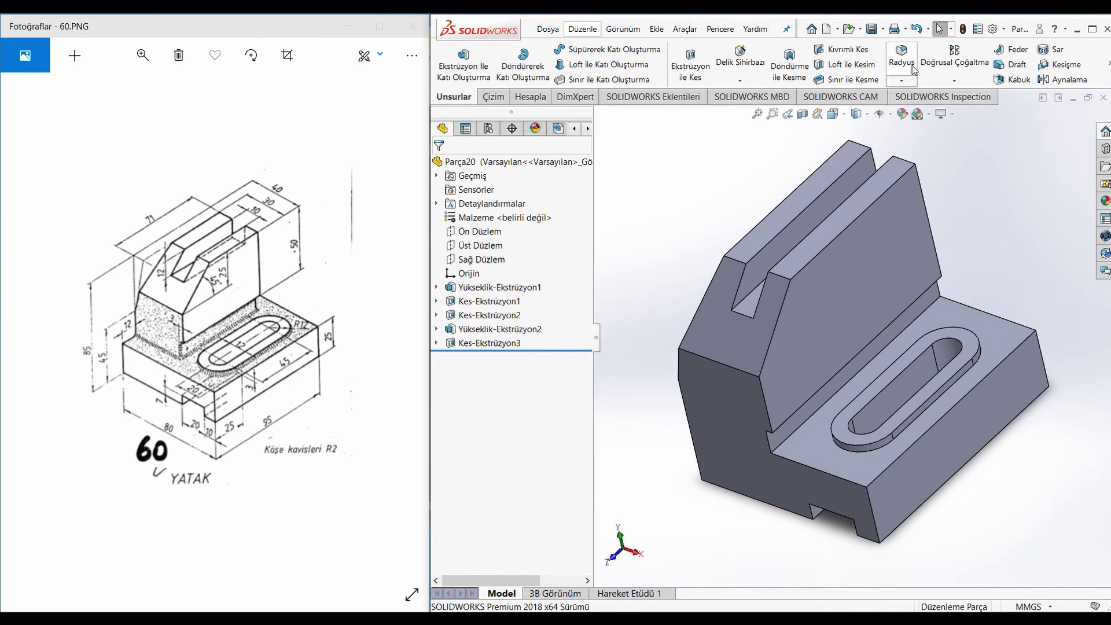
type("2")
key("Return")
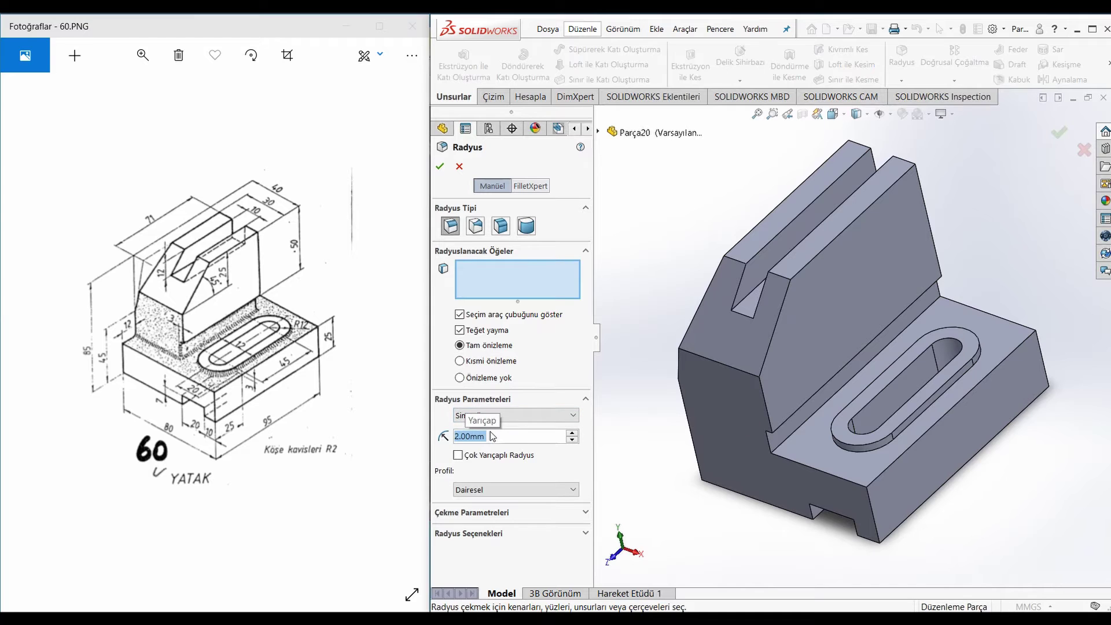
left_click(913, 424)
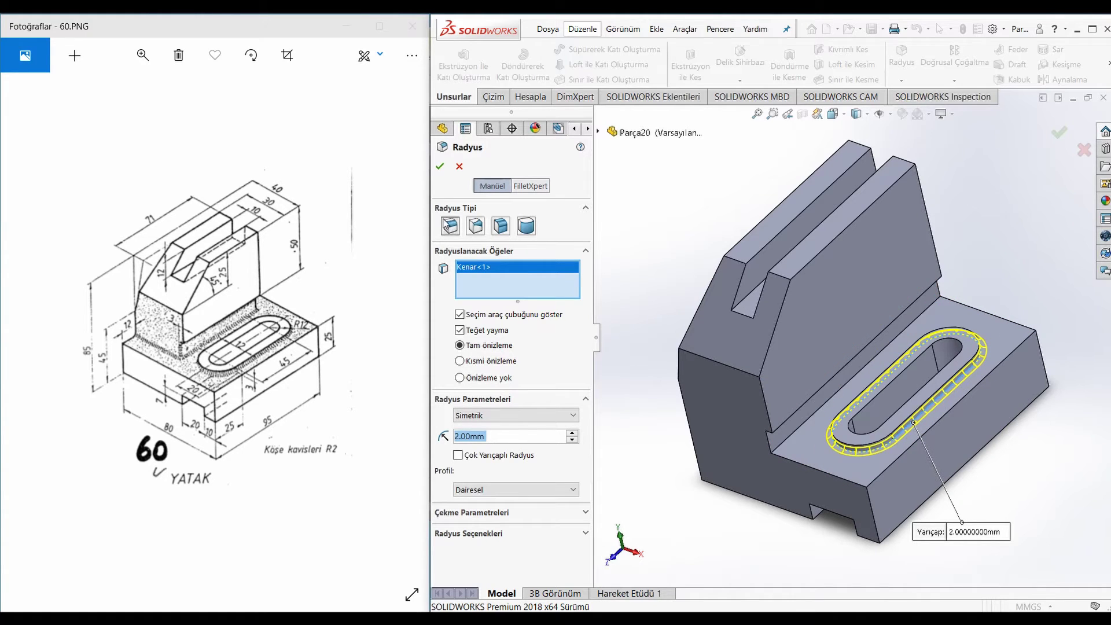
left_click(459, 166)
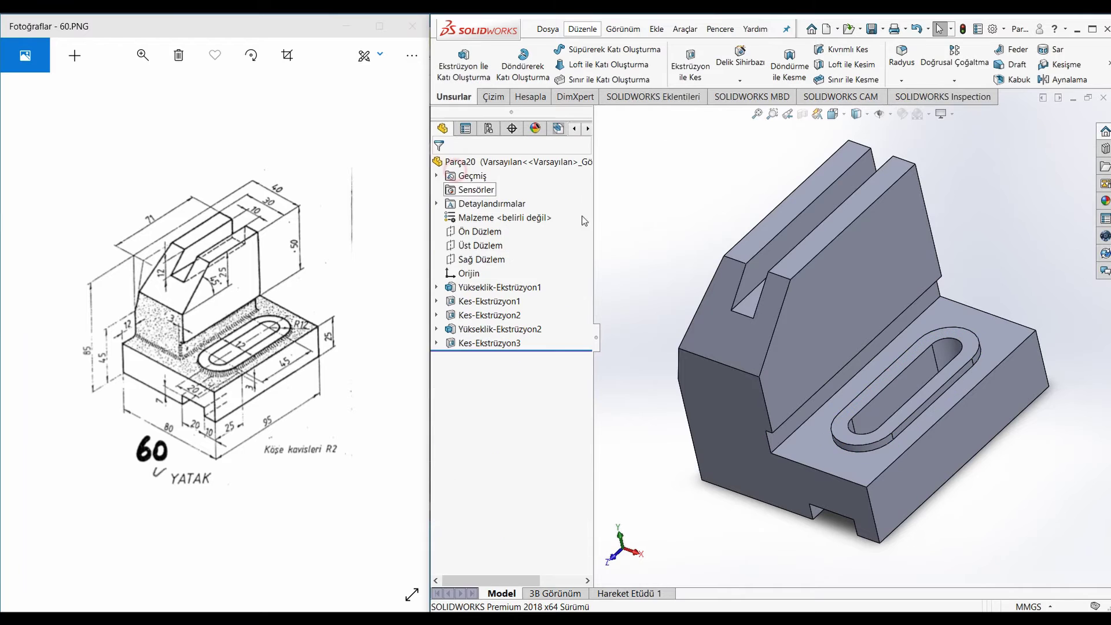
- Sketch two rectangles on the upright's side face at its ends, about 9.5 × 55 mm and 11 × 60 mm, rising from the base's top
left_click(783, 380)
left_click(835, 345)
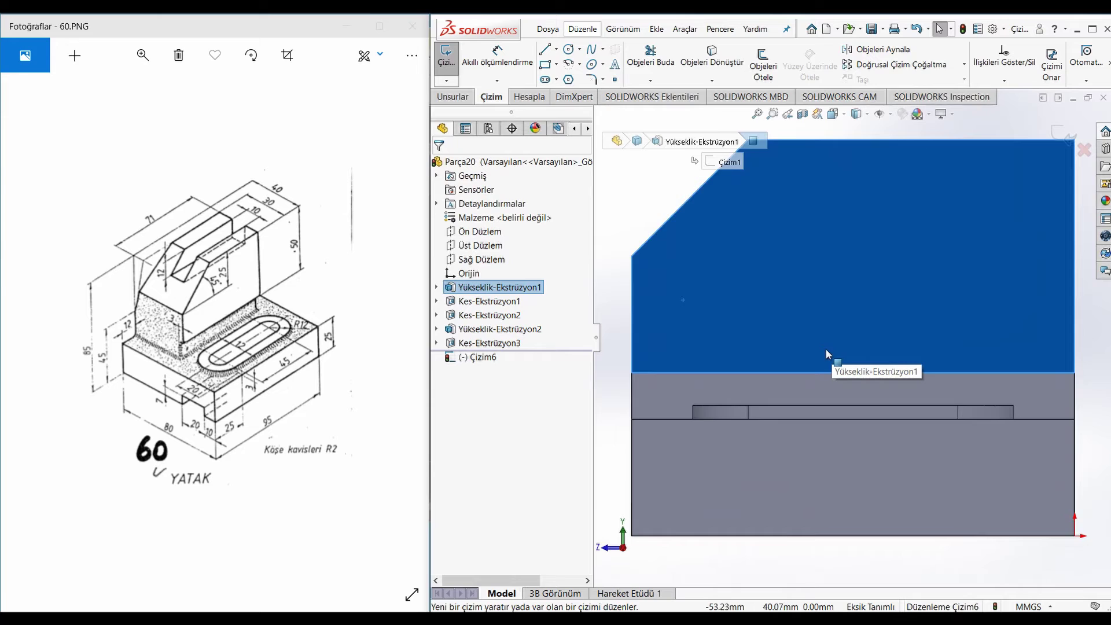
left_click(545, 65)
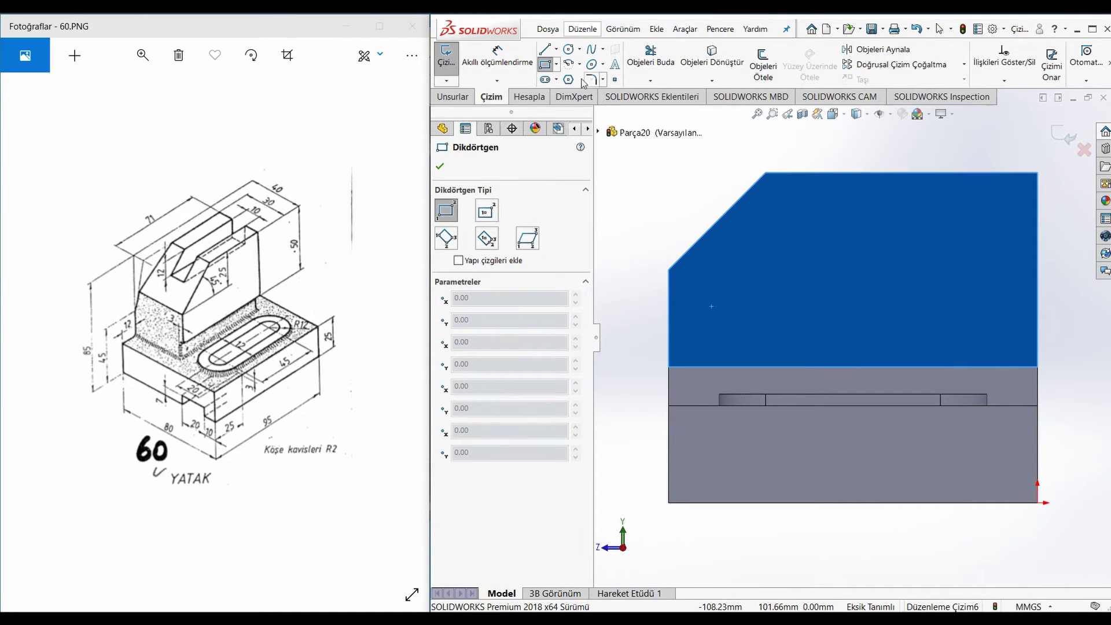
left_click(668, 406)
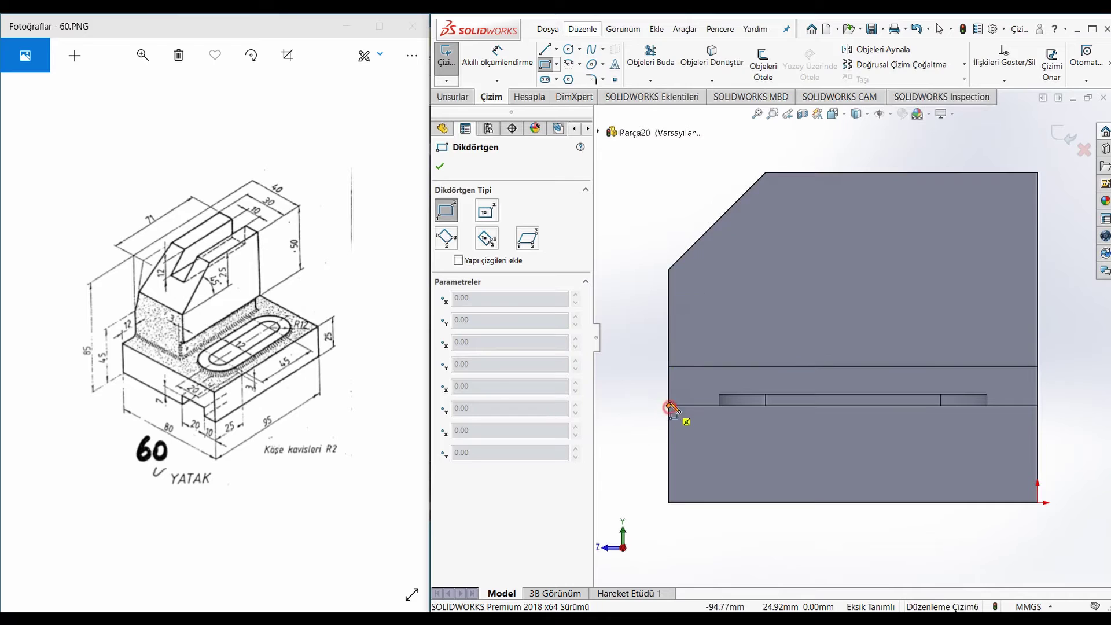
left_click(705, 191)
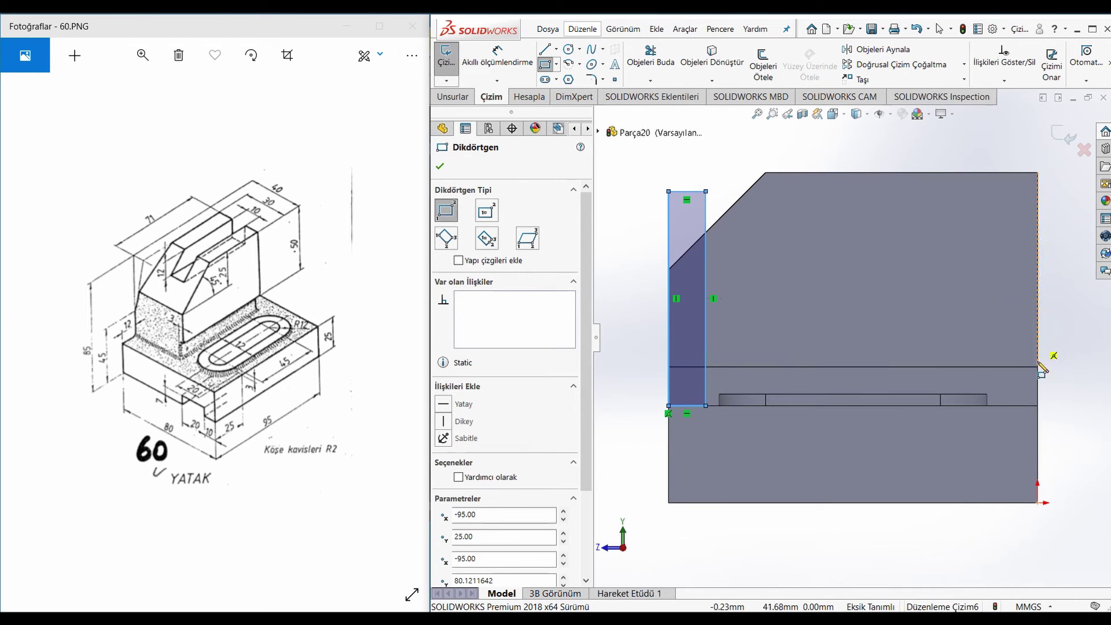
left_click(1037, 406)
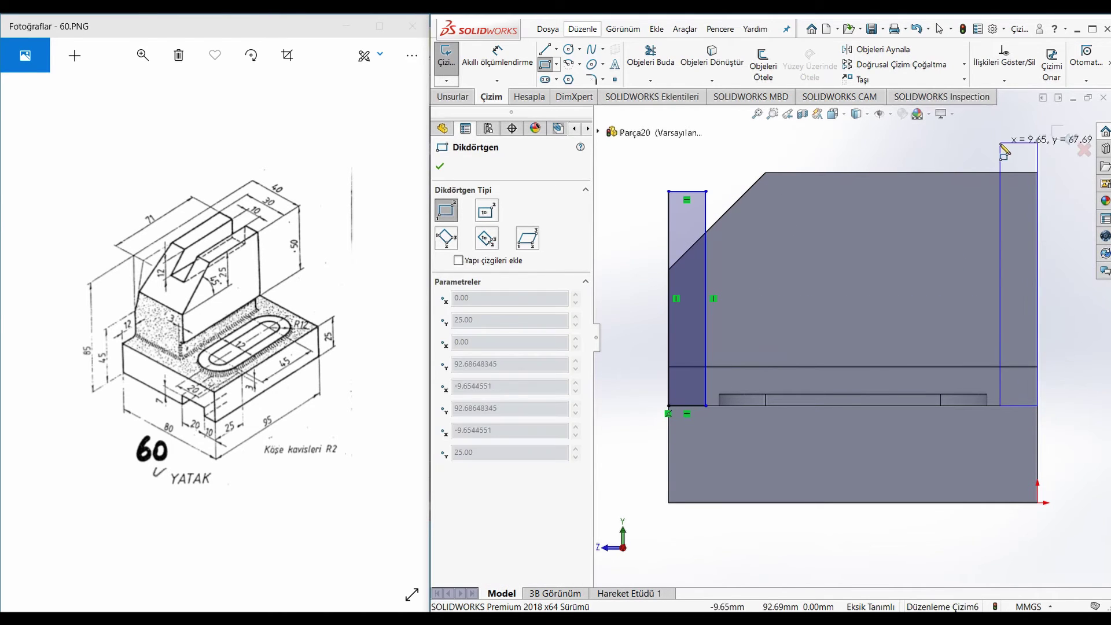
left_click(994, 174)
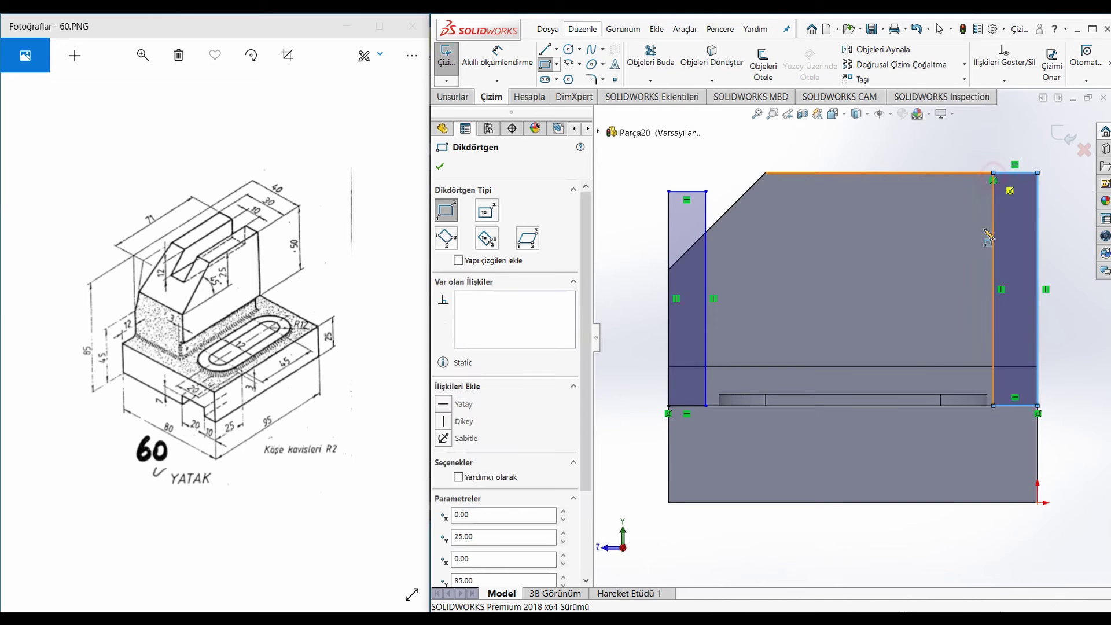
- Dimension the width of the rectangle at the angled-corner end to 12 mm
right_click(769, 285)
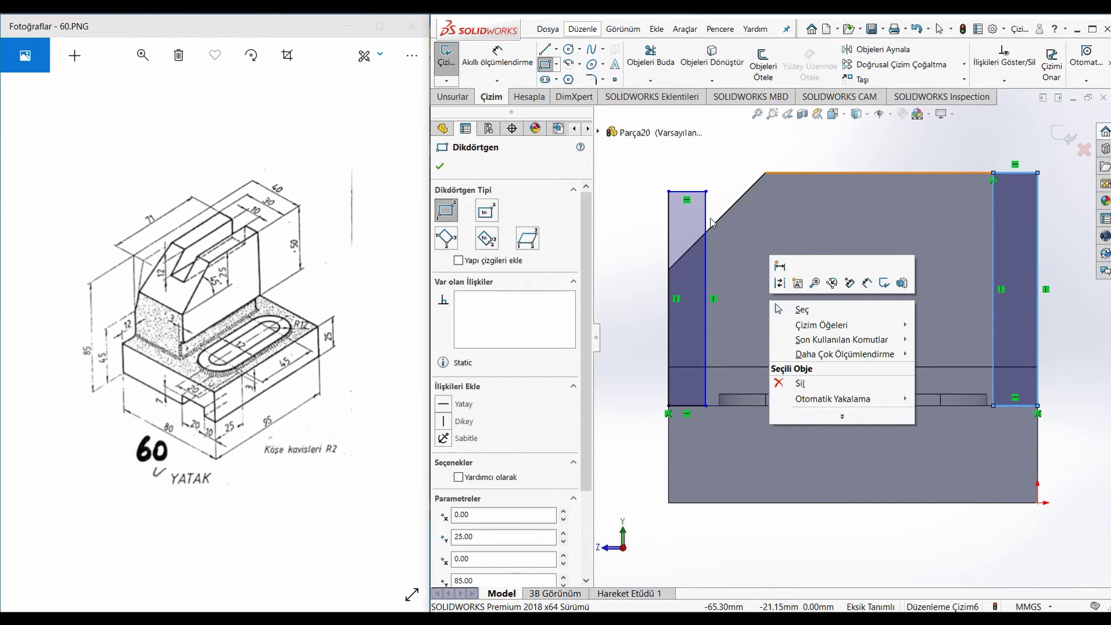
right_click_drag(785, 553, 740, 340)
left_click(678, 405)
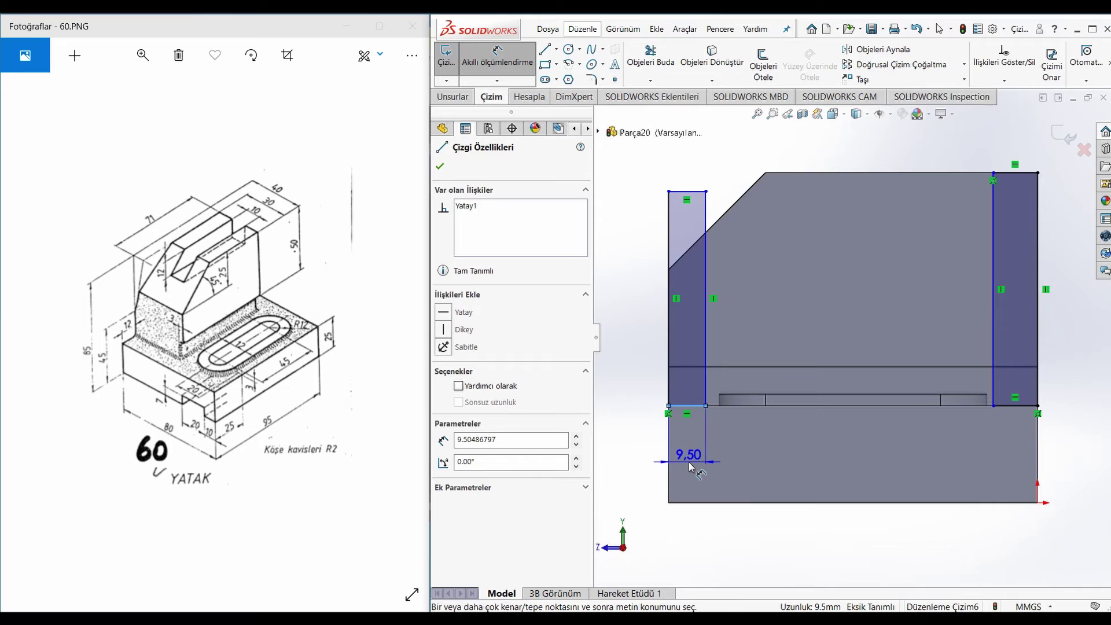
left_click(689, 462)
type("12")
key("Return")
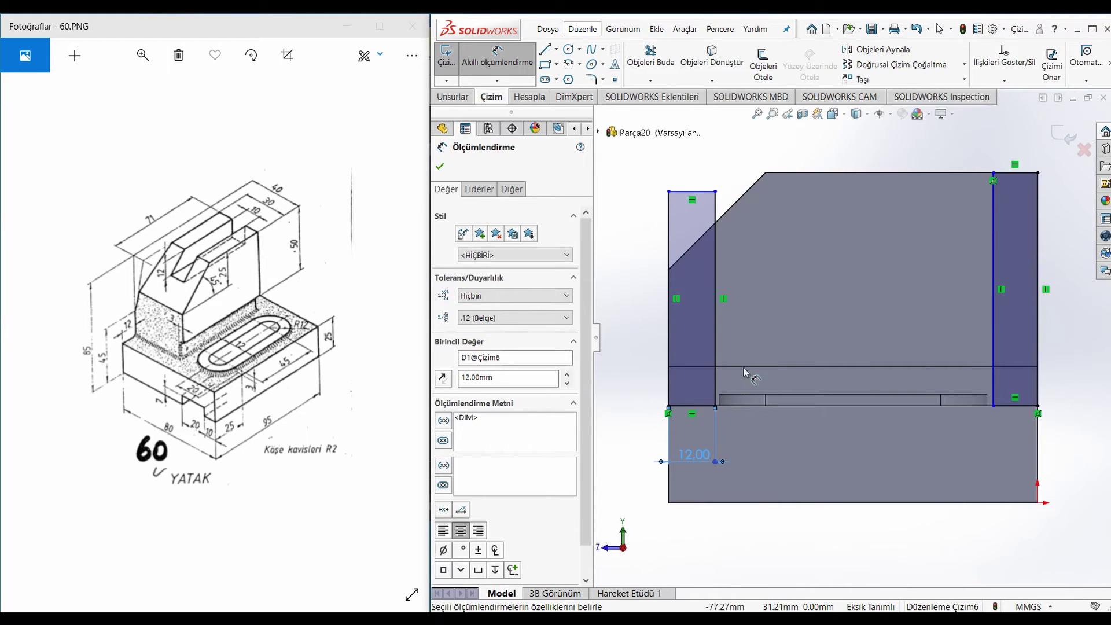
- Dimension the distance between the two rectangles' inner vertical sides to 71 mm
left_click(716, 338)
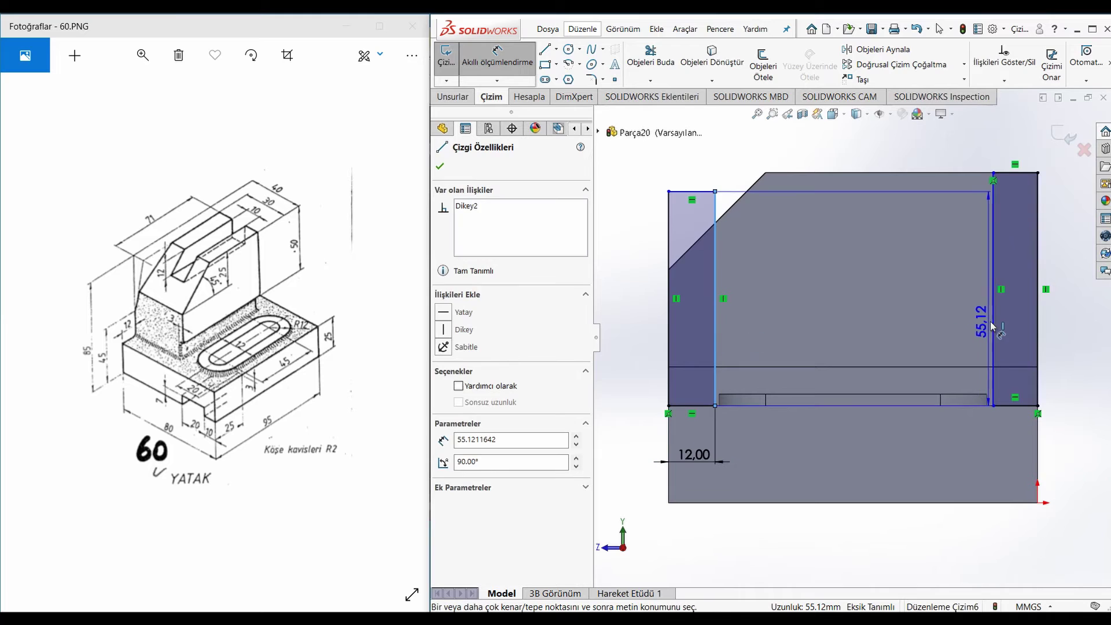
left_click(990, 321)
left_click(899, 314)
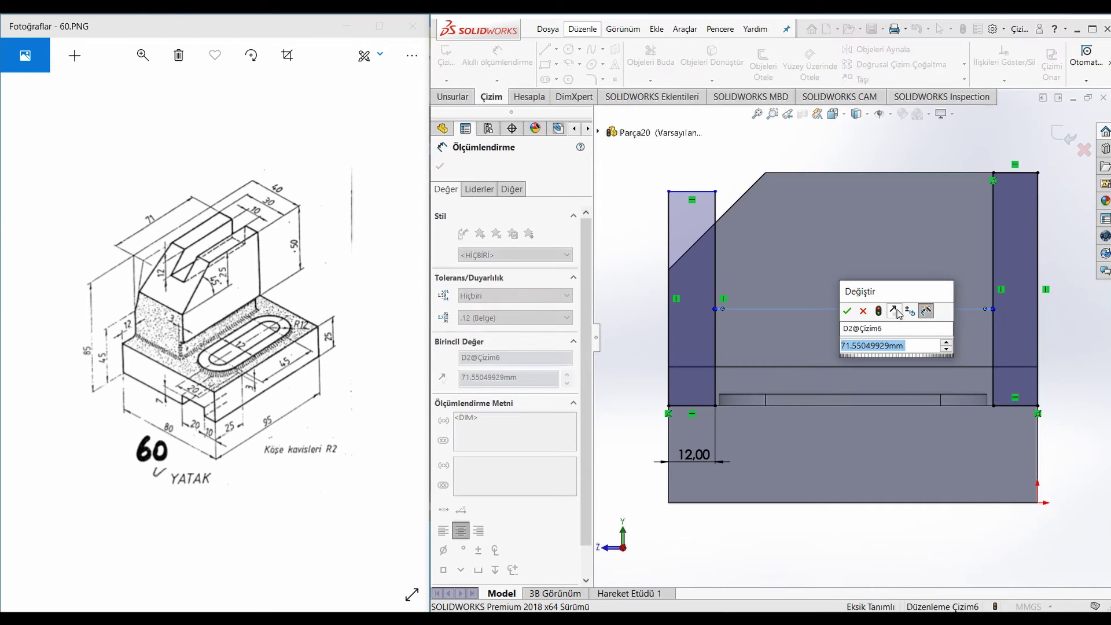
type("71")
key("Return")
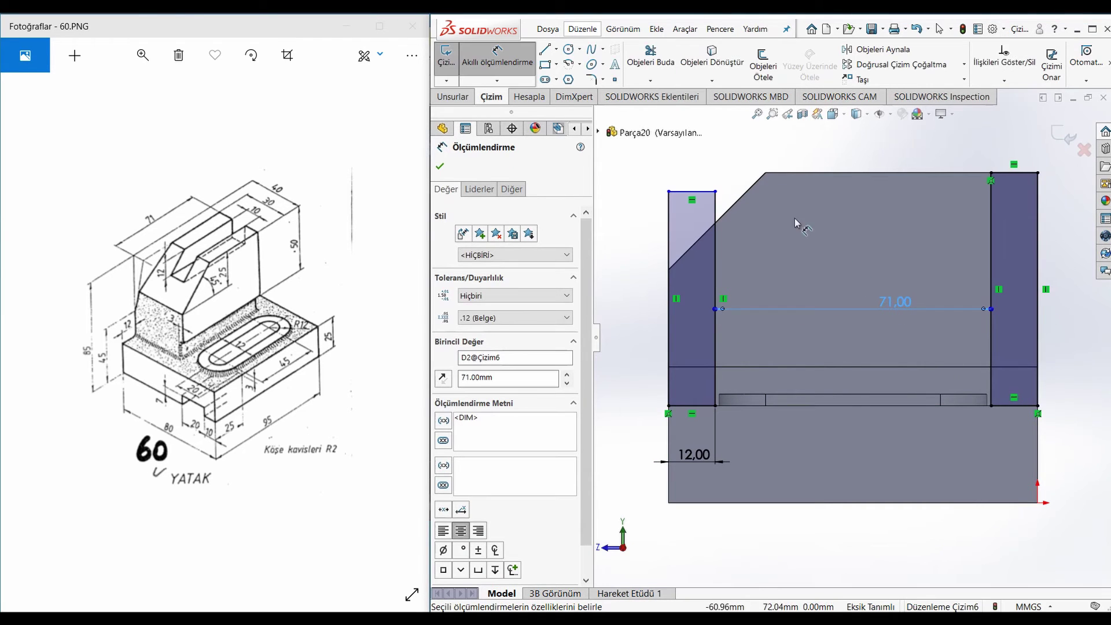
key("Escape")
- Make the top edges of the two rectangles collinear
left_click(707, 192)
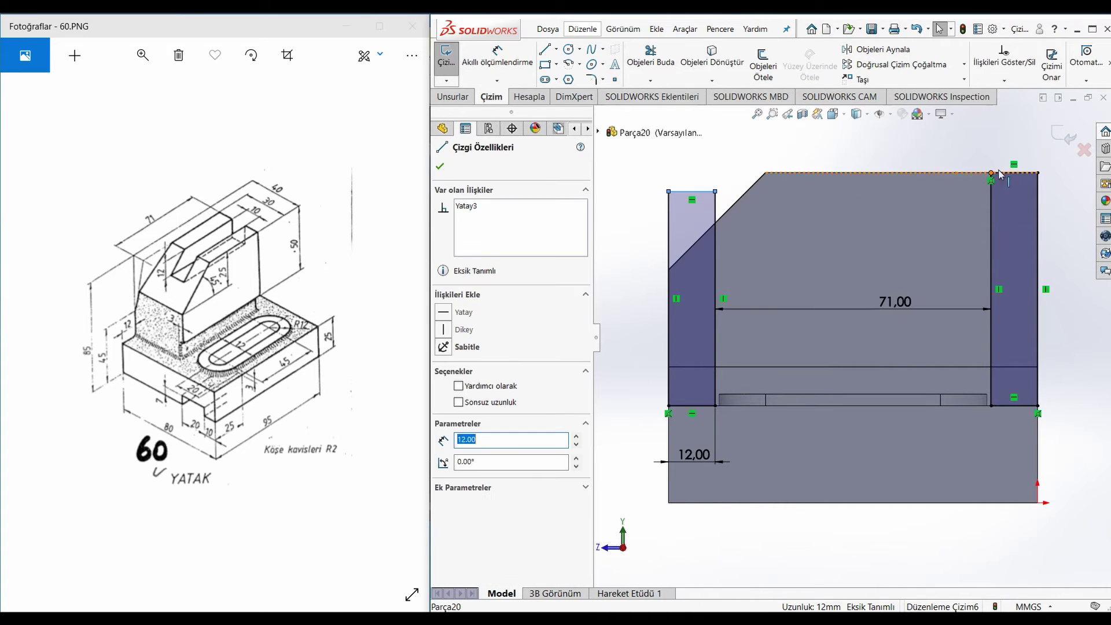
left_click(1014, 173, "ctrl")
left_click(443, 406)
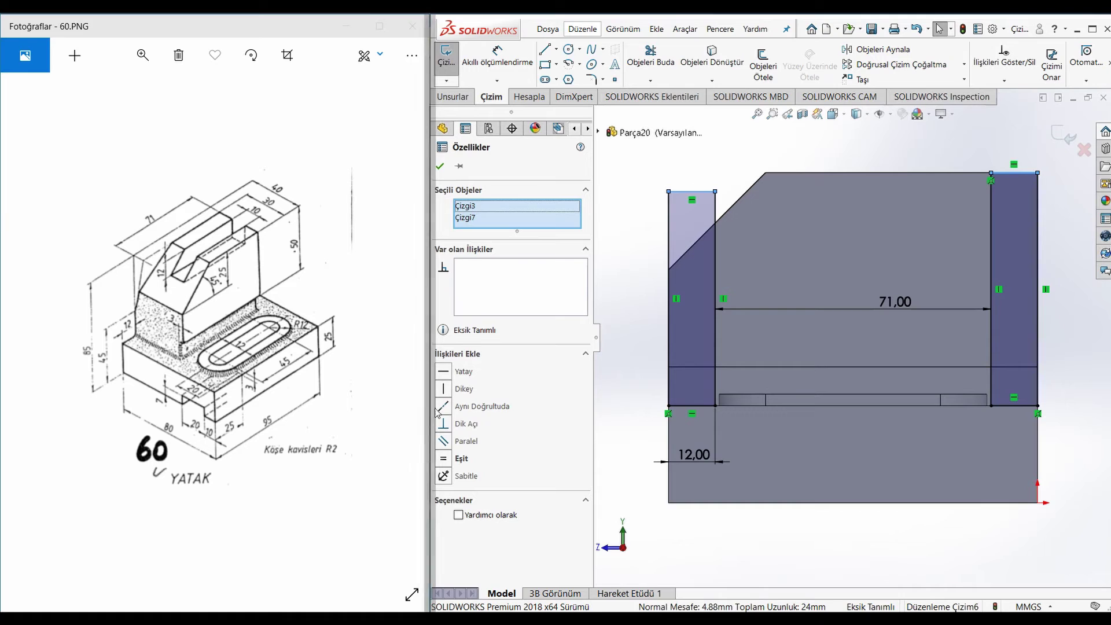
left_click(604, 243)
- Cut both end rectangles through the upright with the Through All end condition
left_click(453, 97)
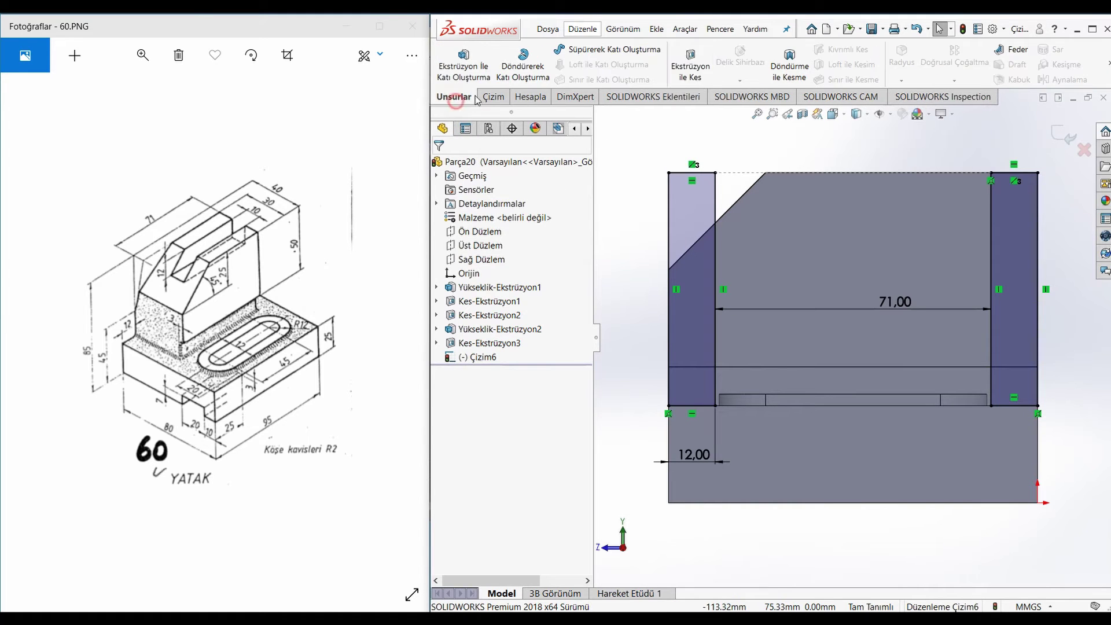
left_click(686, 56)
left_click(509, 247)
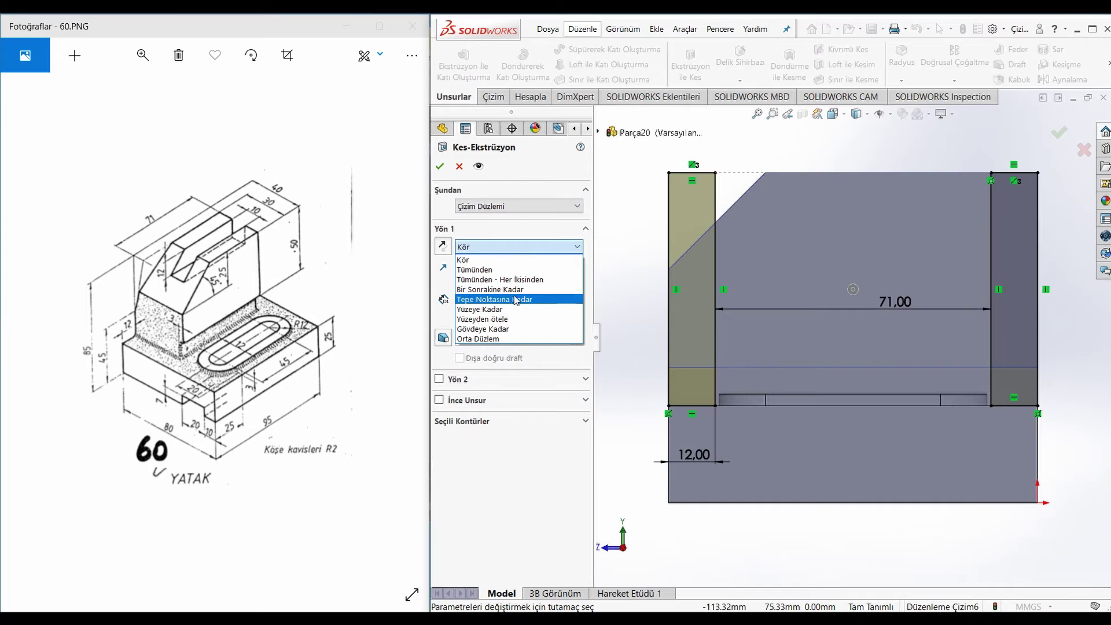
left_click(516, 270)
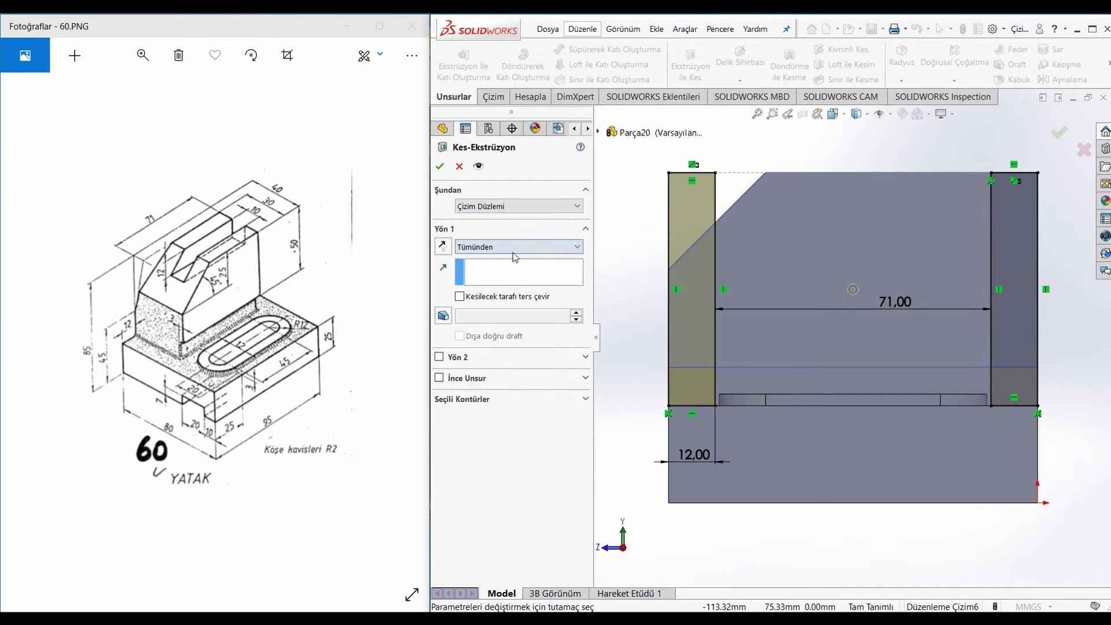
left_click(440, 167)
- Reorder the 45° corner cut to the end of the feature history and dismiss the rebuild warning
middle_click_drag(773, 274, 784, 300)
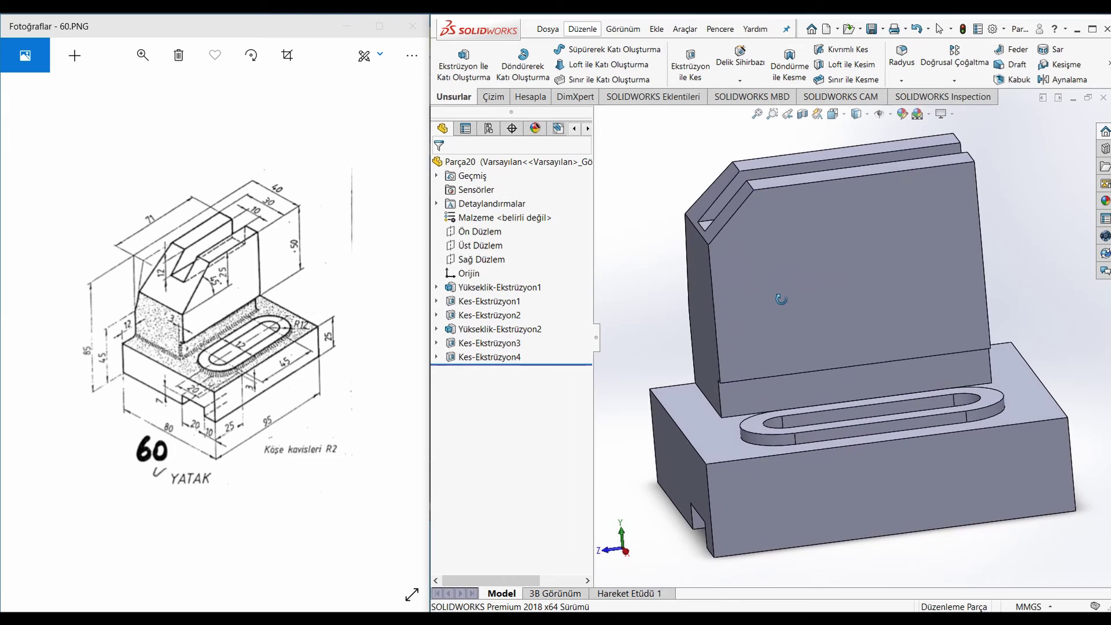
left_click(518, 316)
left_click(494, 342)
left_click(486, 301)
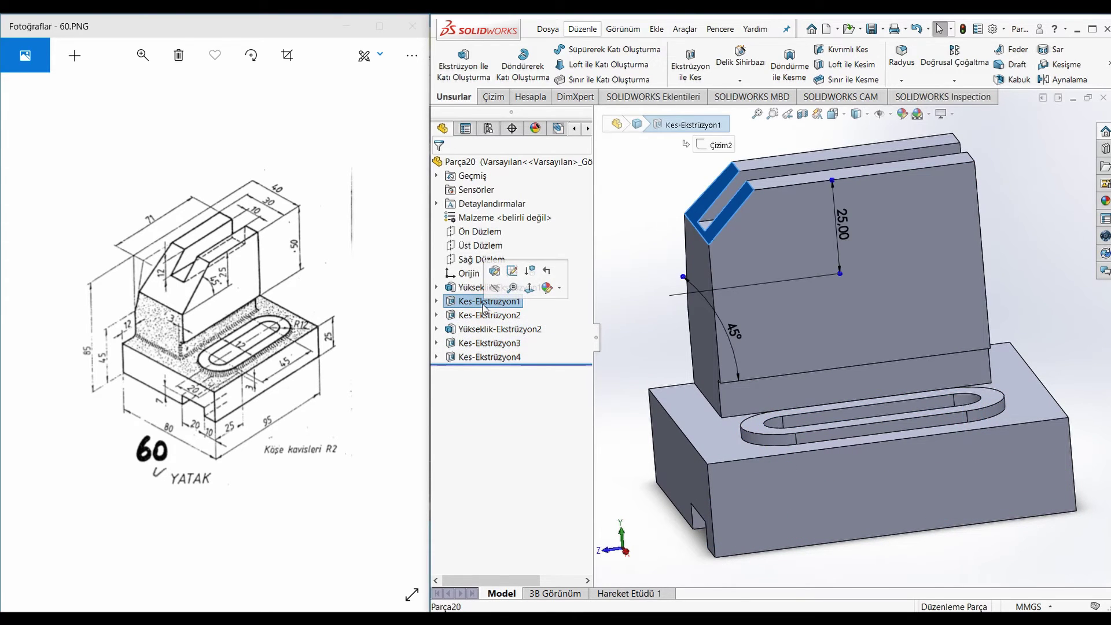
left_click_drag(481, 301, 494, 361)
left_click(564, 328)
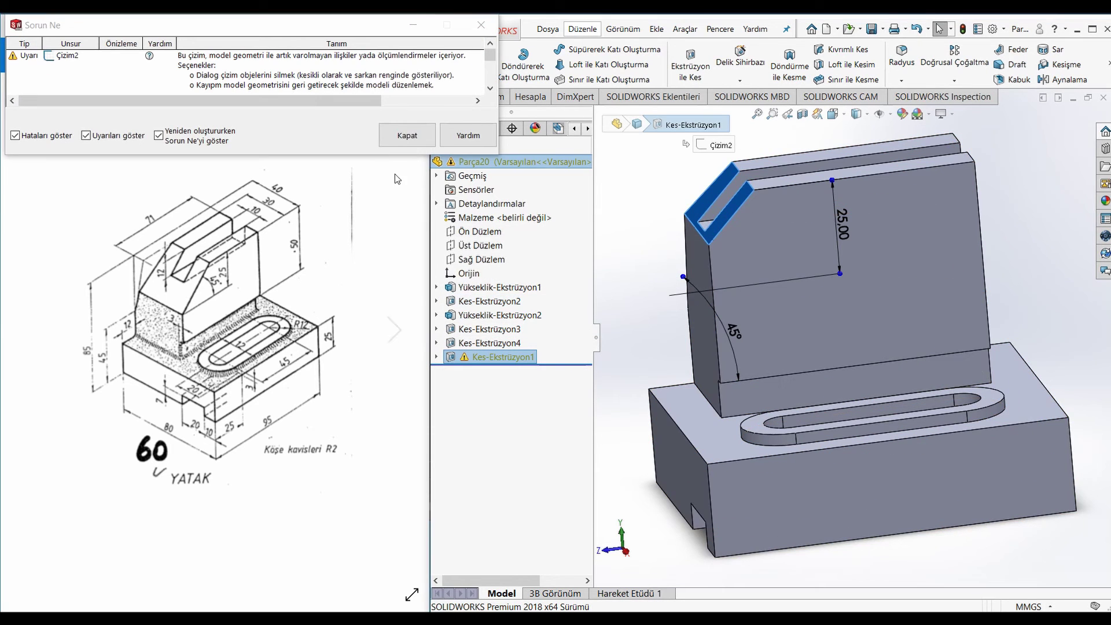
left_click(391, 143)
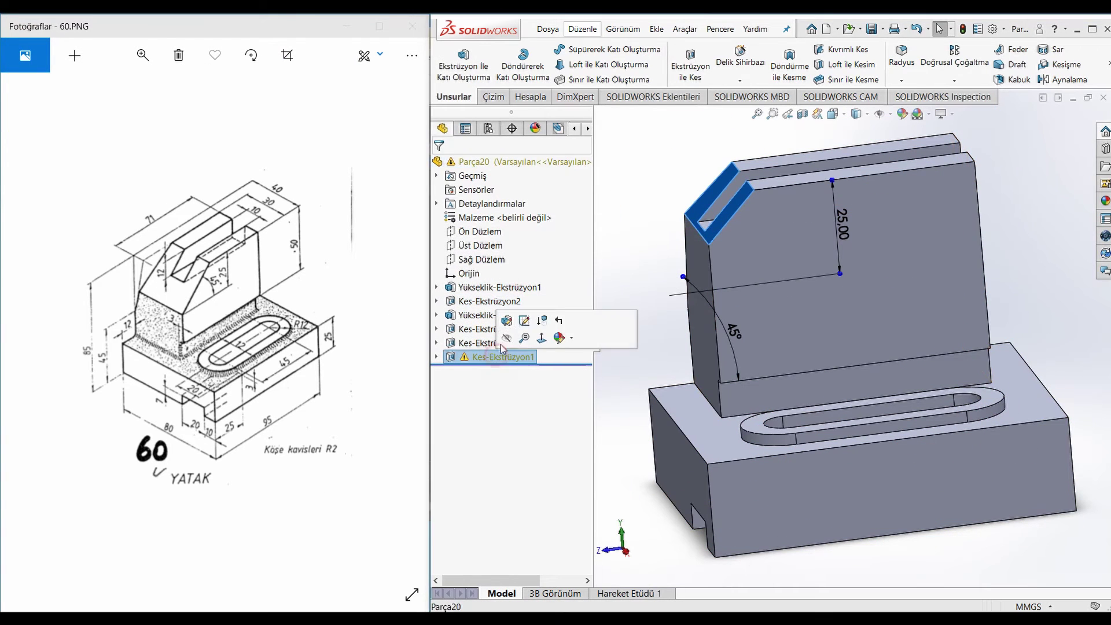
- Edit the corner cut's sketch and delete the coincident relation on the triangle's upper outer corner point
left_click(519, 315)
right_click(496, 357)
left_click(550, 346)
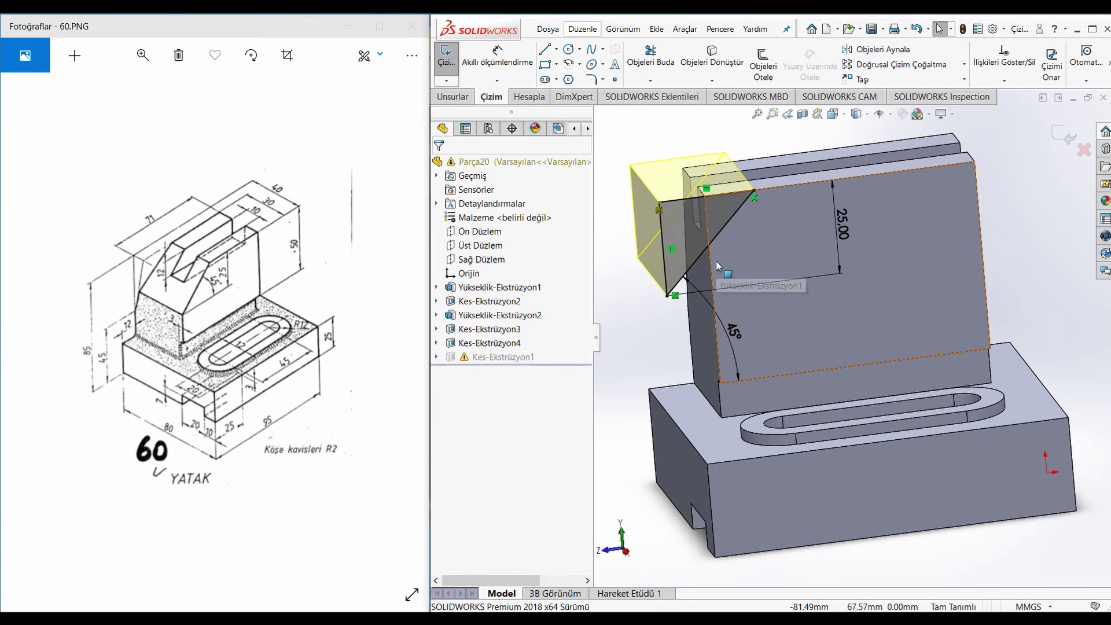
key("ctrl+8")
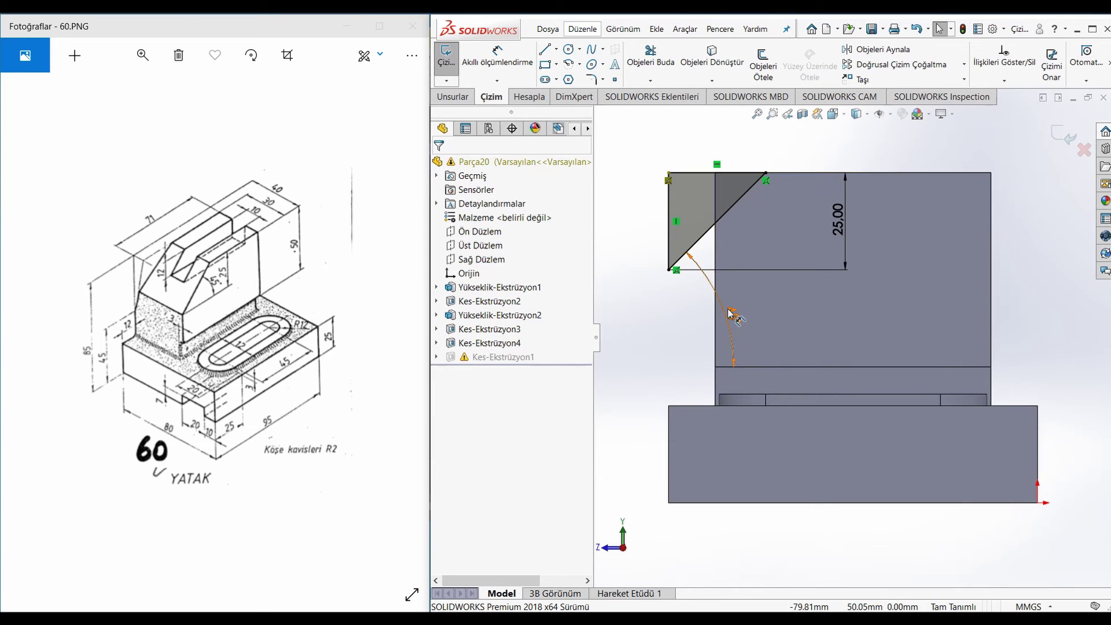
left_click(669, 174)
left_click(538, 206)
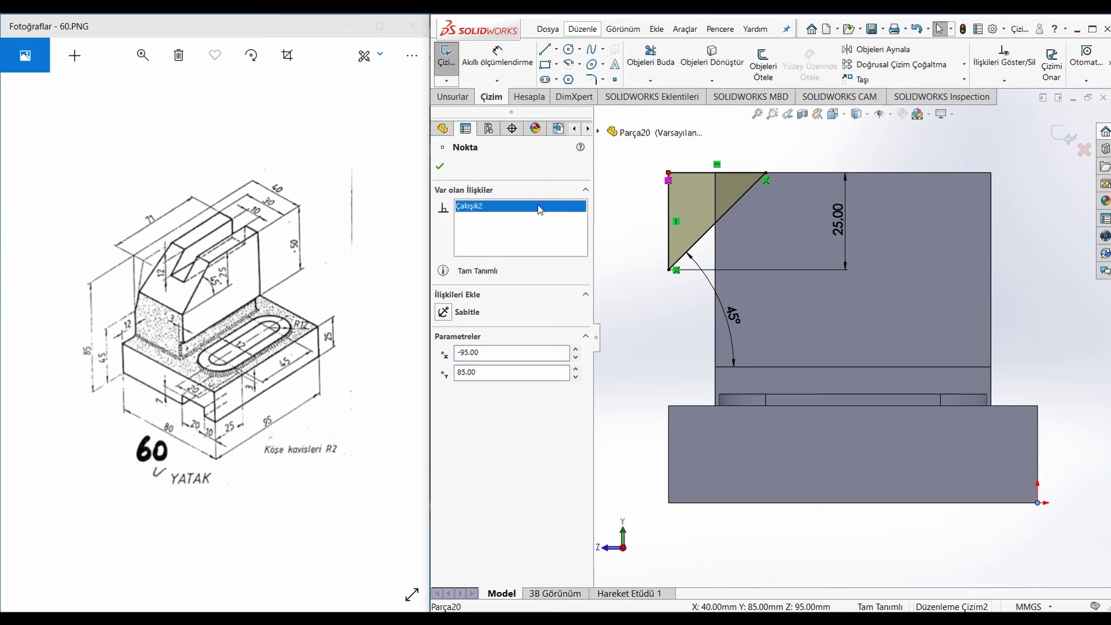
key("Delete")
left_click(648, 220)
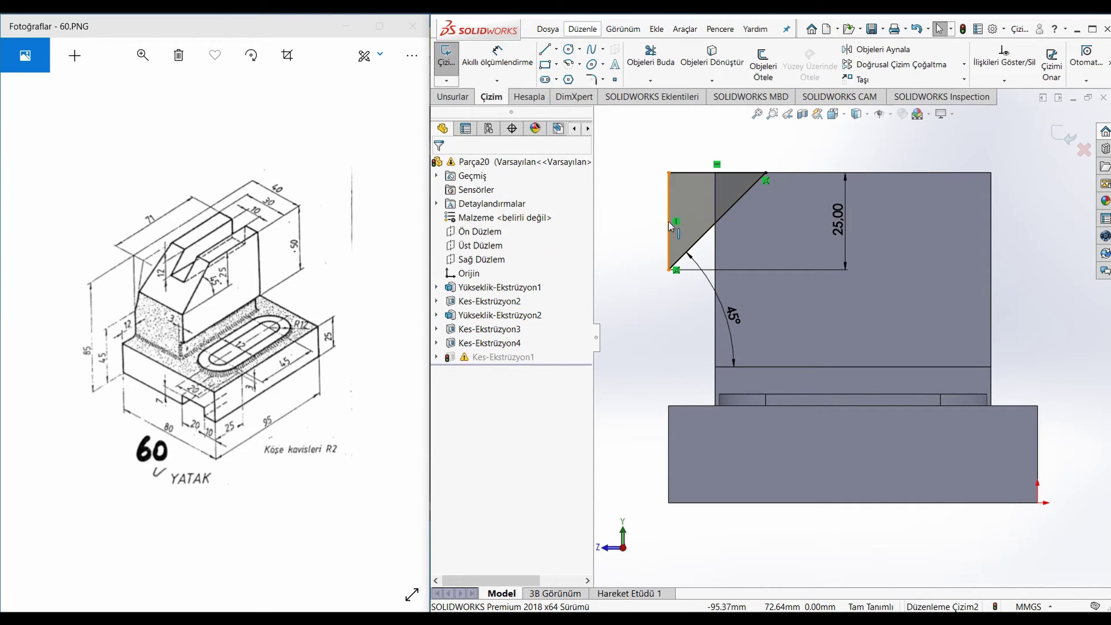
- Try to move the triangle's vertical side in the corner-cut sketch
left_click(668, 221)
left_click_drag(712, 222, 578, 289)
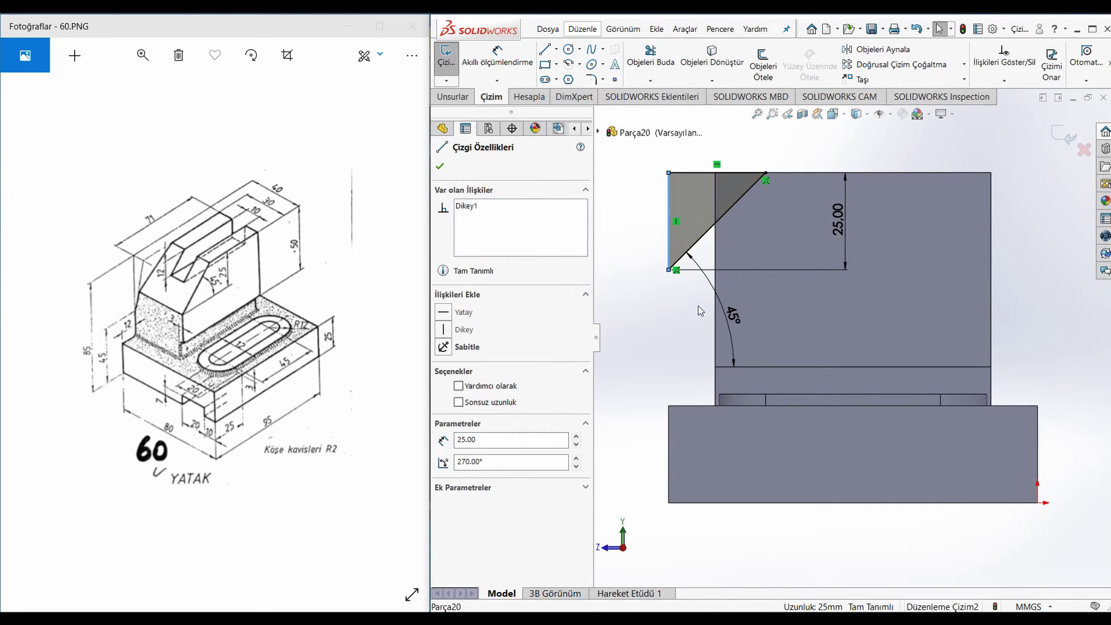
key("Escape")
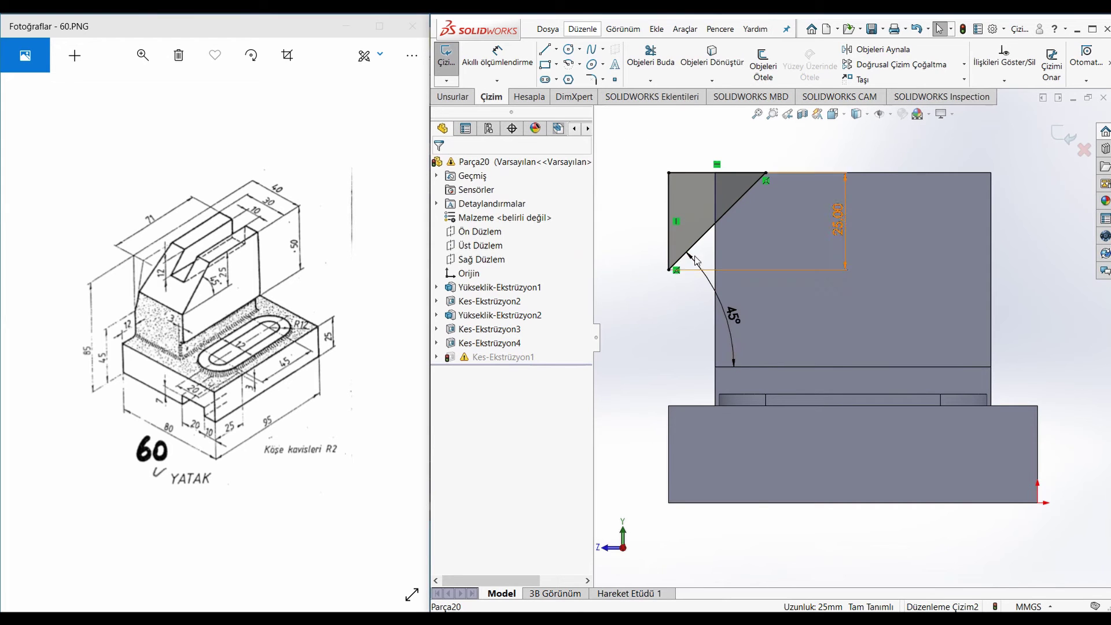
- Delete the triangle's vertical side and move the horizontal line's outer endpoint onto the upright's upper corner
left_click(667, 220)
key("Escape")
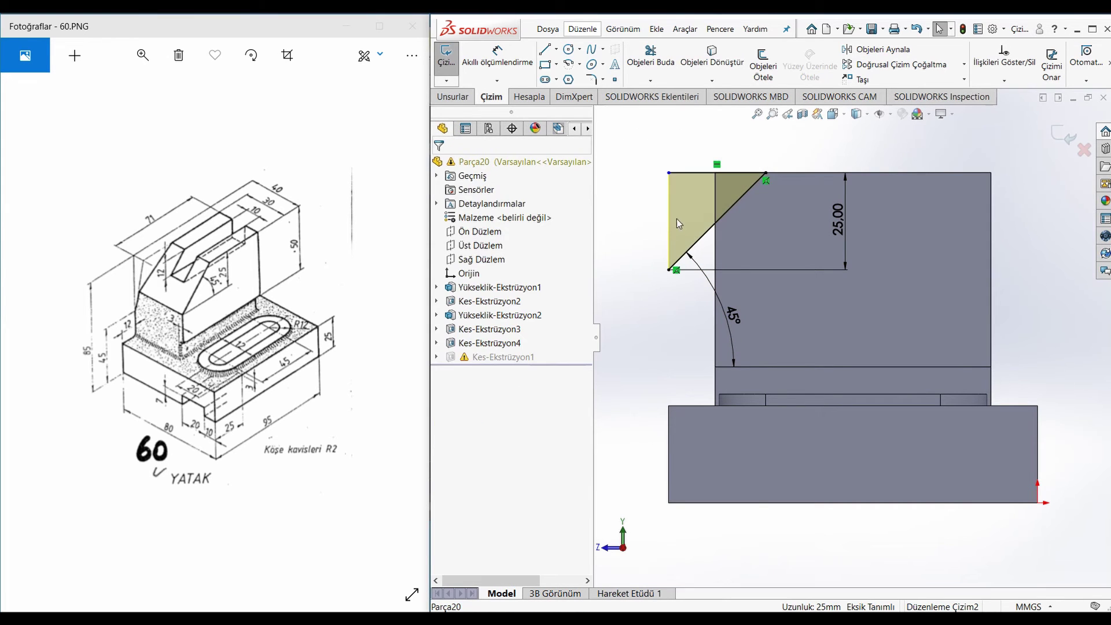
left_click(684, 173)
left_click_drag(668, 172, 715, 173)
- Delete the coincident relation on the sloped line's lower endpoint and move that endpoint onto the upright's vertical edge
left_click(671, 270)
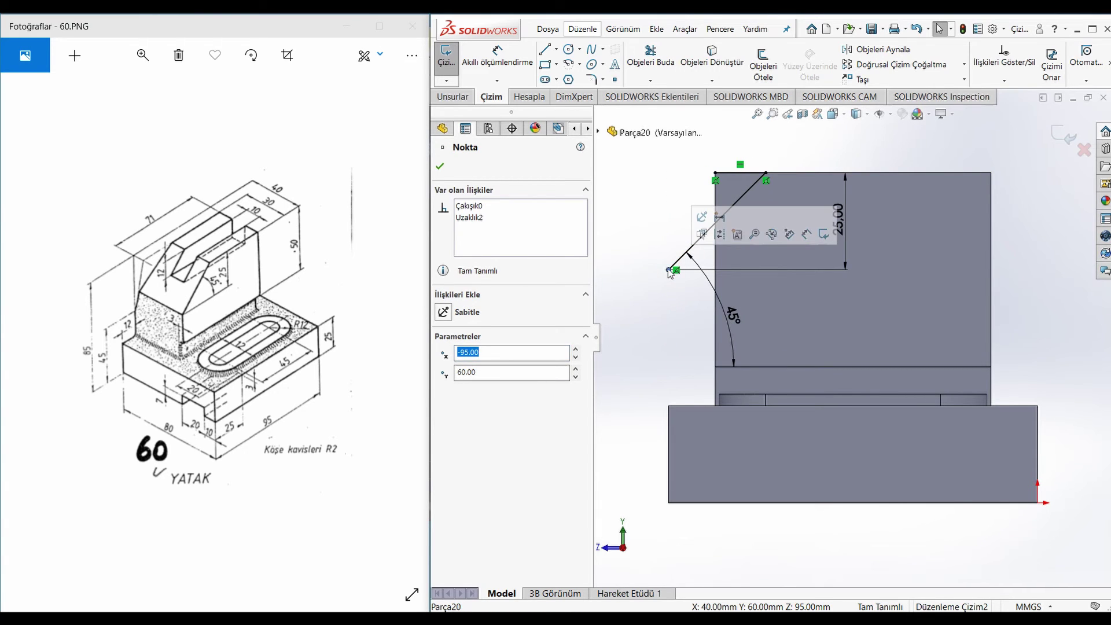
left_click(508, 206)
key("Delete")
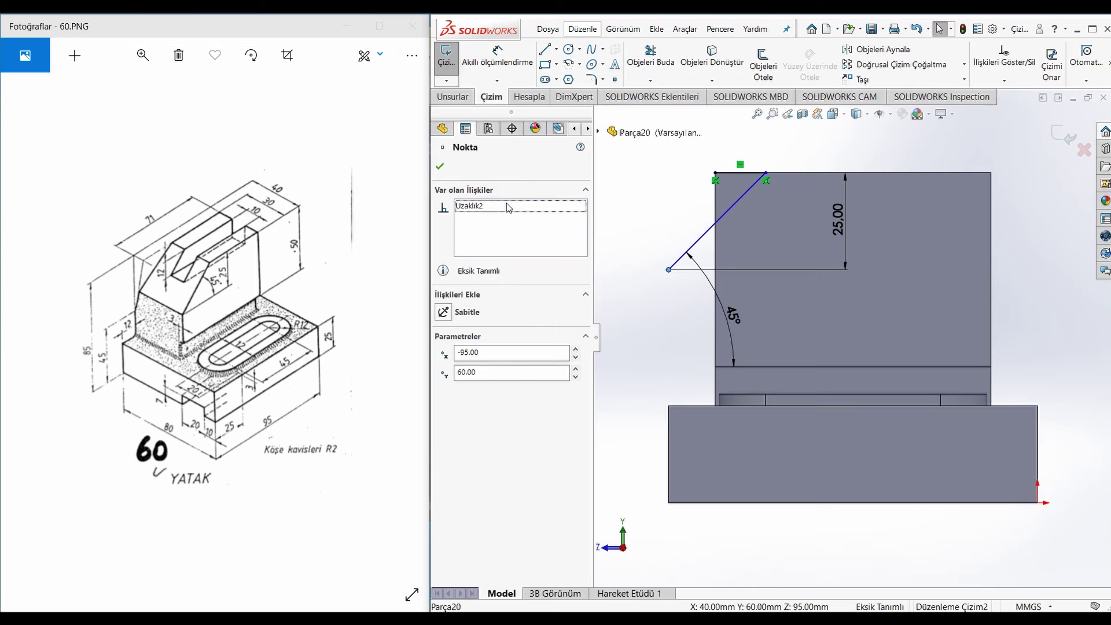
left_click_drag(669, 274, 715, 265)
left_click(619, 238)
left_click(645, 328)
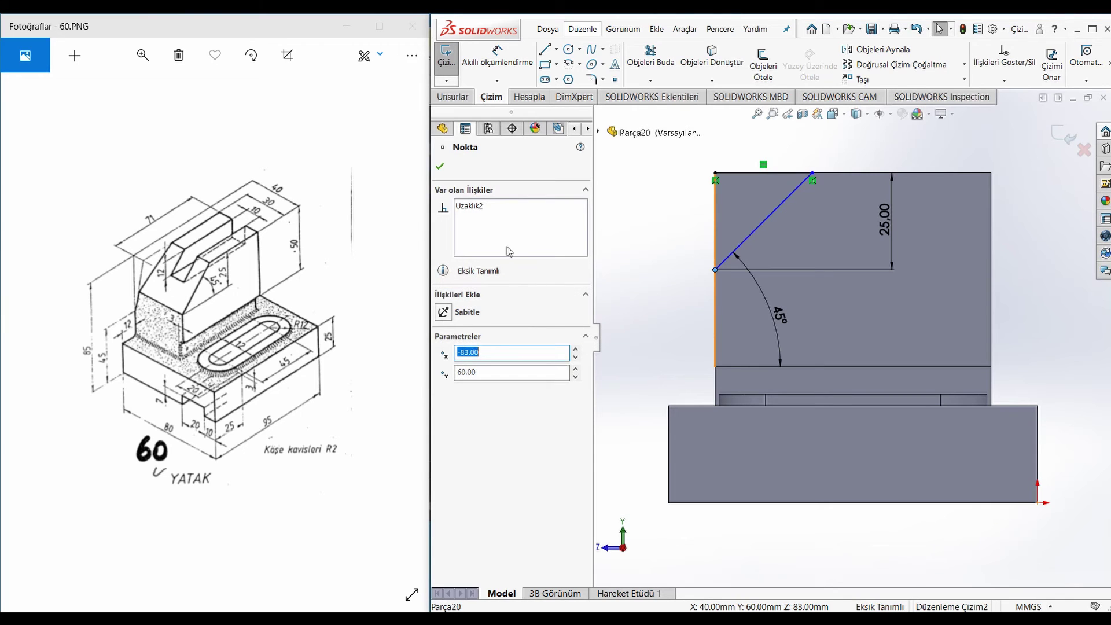
- Try to move the sloped line's lower endpoint down along the upright's vertical edge
left_click(637, 195)
left_click_drag(715, 270, 717, 288)
left_click(644, 327)
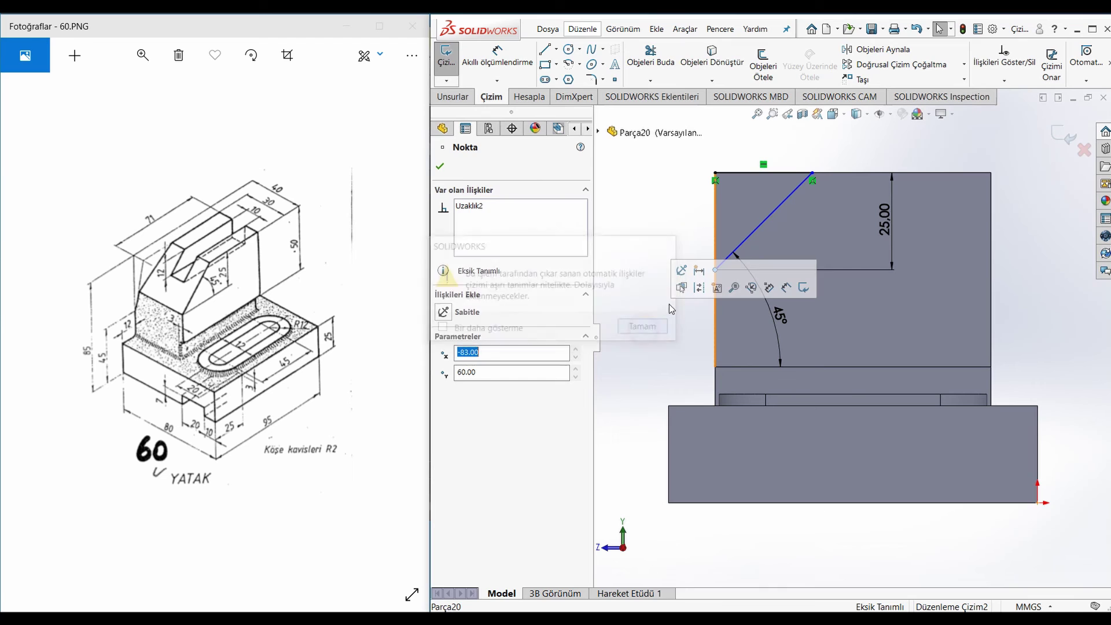
left_click(633, 300)
- Add a driven vertical dimension between the horizontal line and the sloped line's lower endpoint
right_click_drag(661, 320, 669, 179)
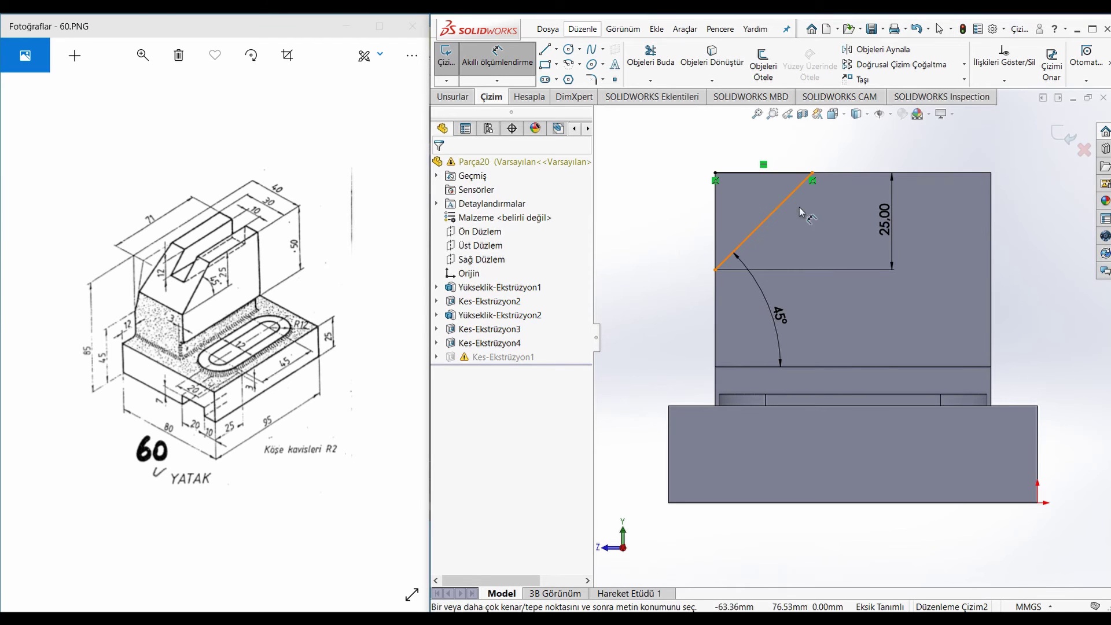
left_click(792, 173)
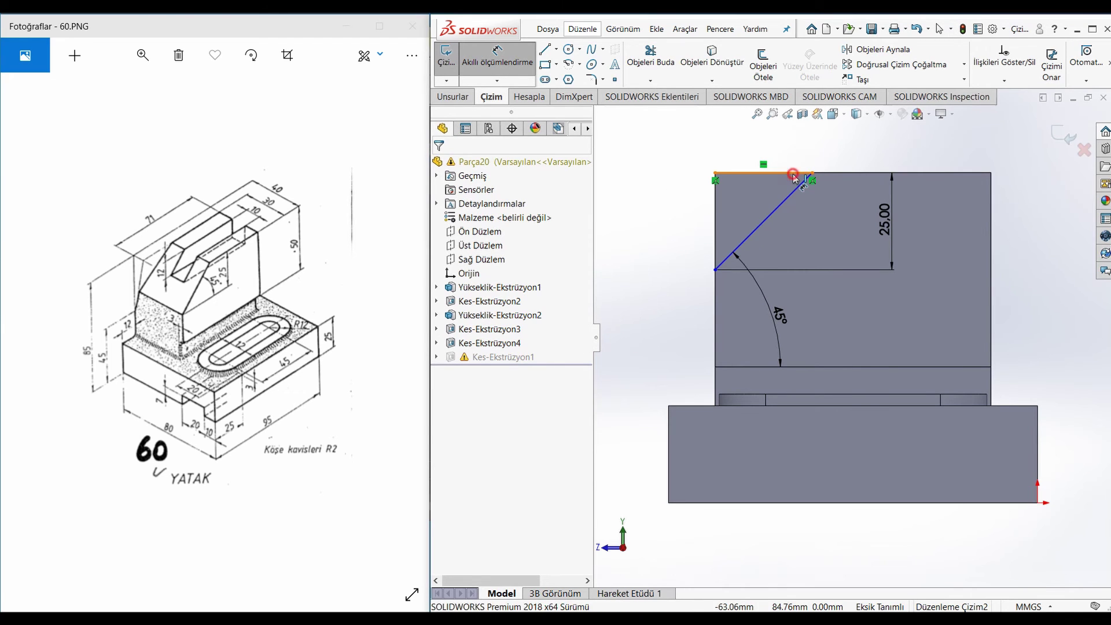
left_click(715, 269)
left_click(680, 237)
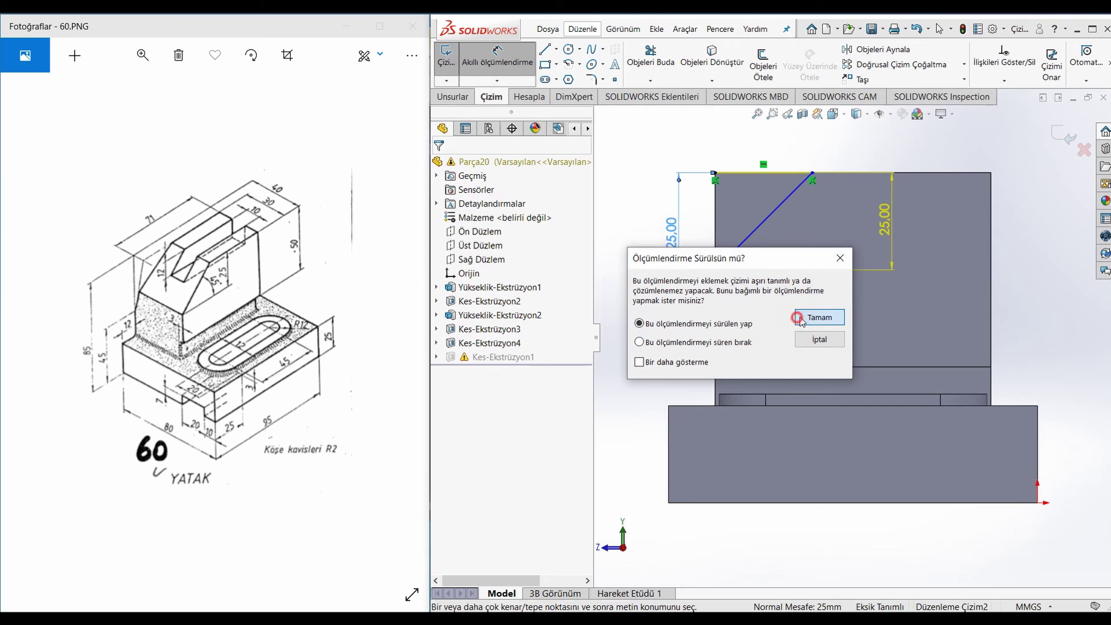
left_click(798, 318)
- Delete both vertical dimensions of the corner-cut triangle, the original driving one and the driven one
left_click(884, 223)
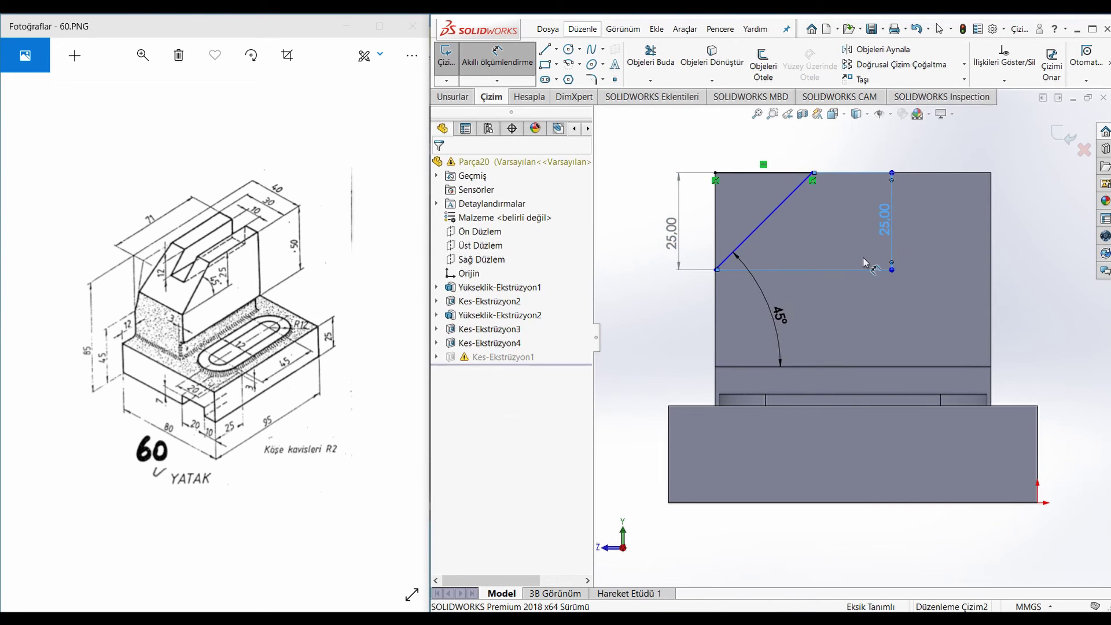
key("Return")
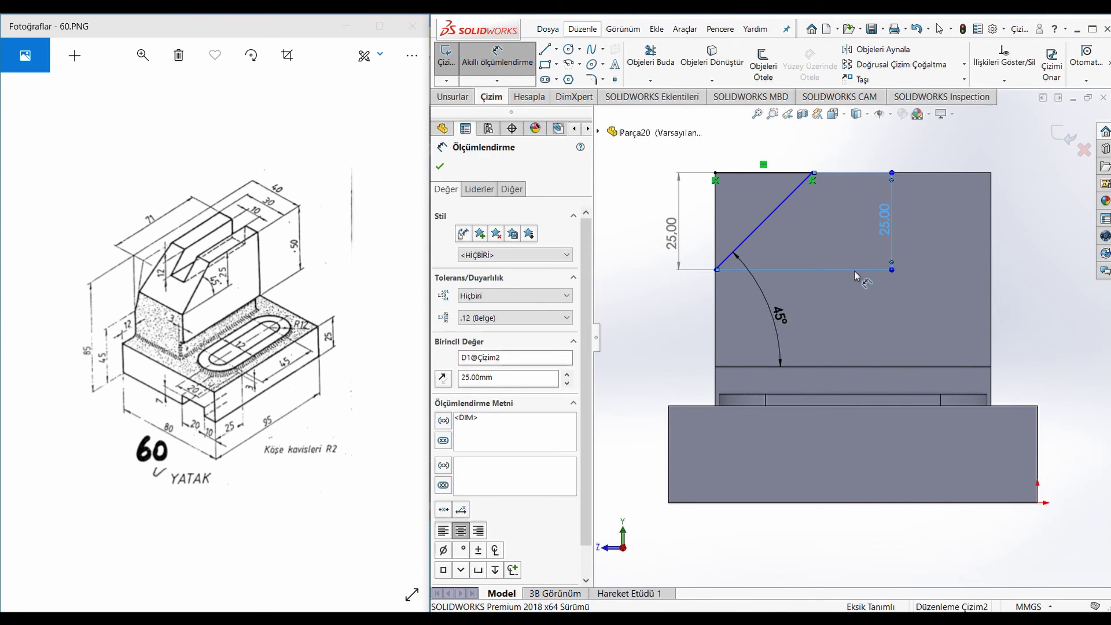
key("Delete")
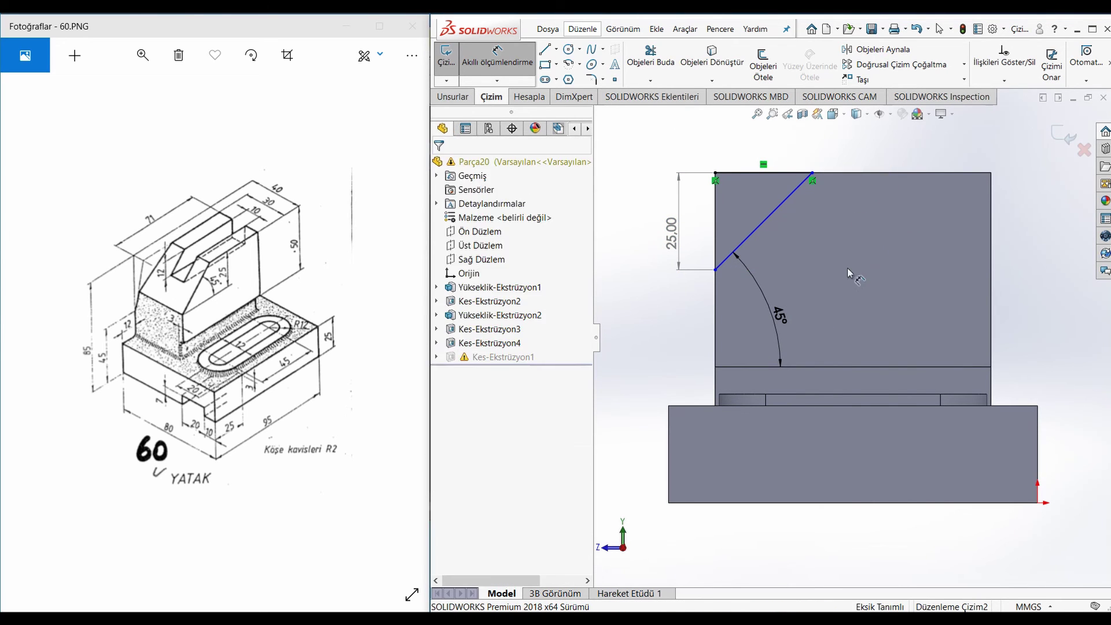
double_click(672, 242)
left_click(643, 323)
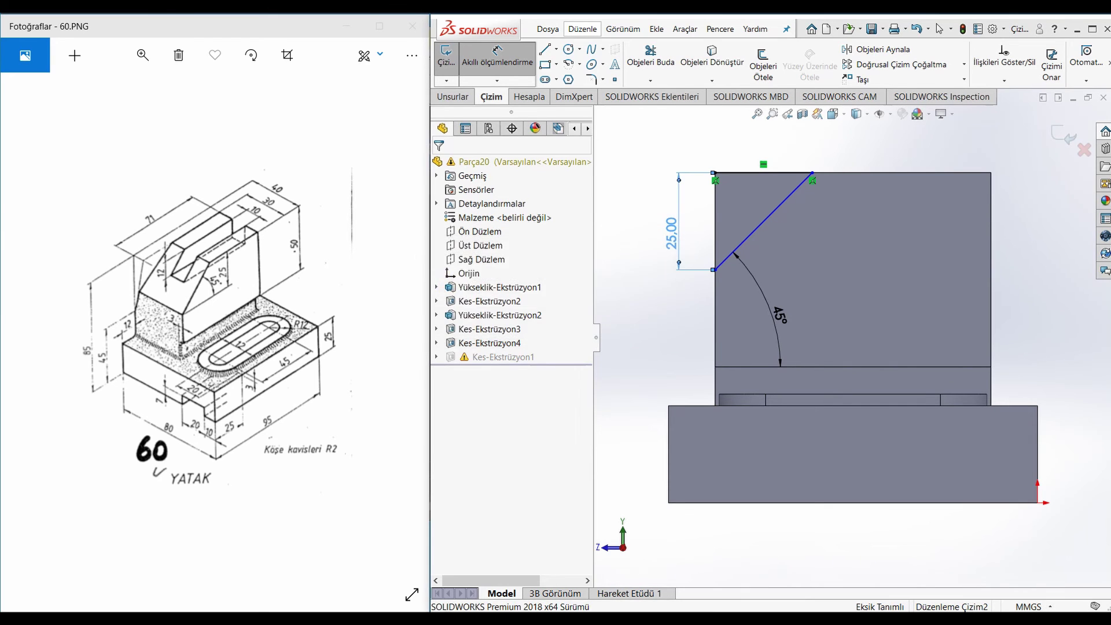
key("Escape")
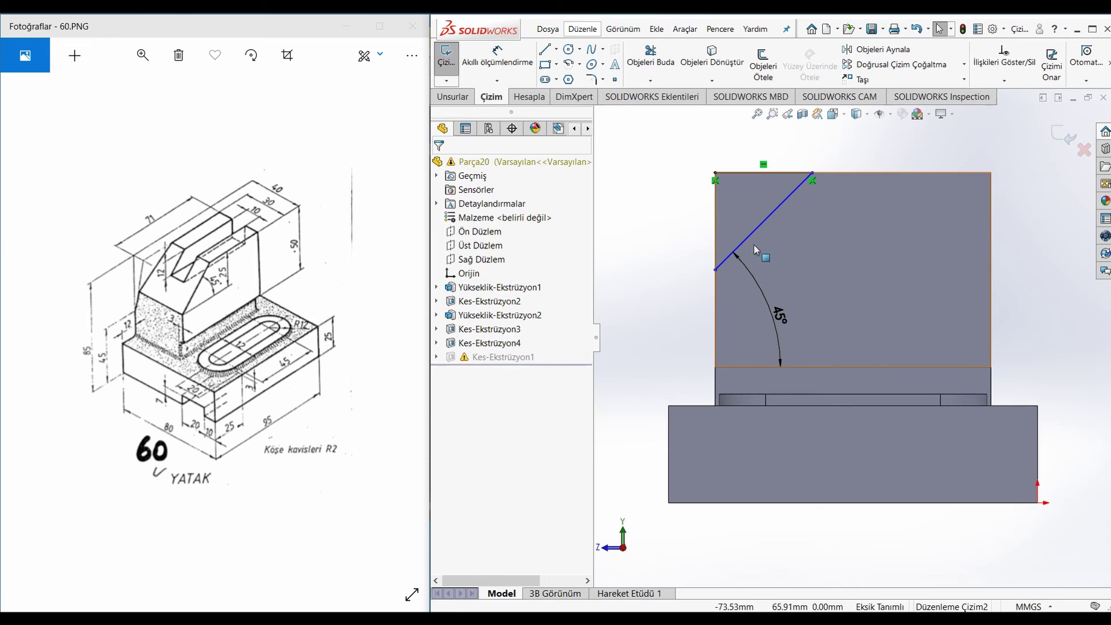
- Move the sloped line's lower endpoint up along the upright's vertical edge so it attaches to that edge
left_click(769, 215)
left_click(652, 242)
left_click_drag(716, 271, 715, 249)
left_click(695, 328)
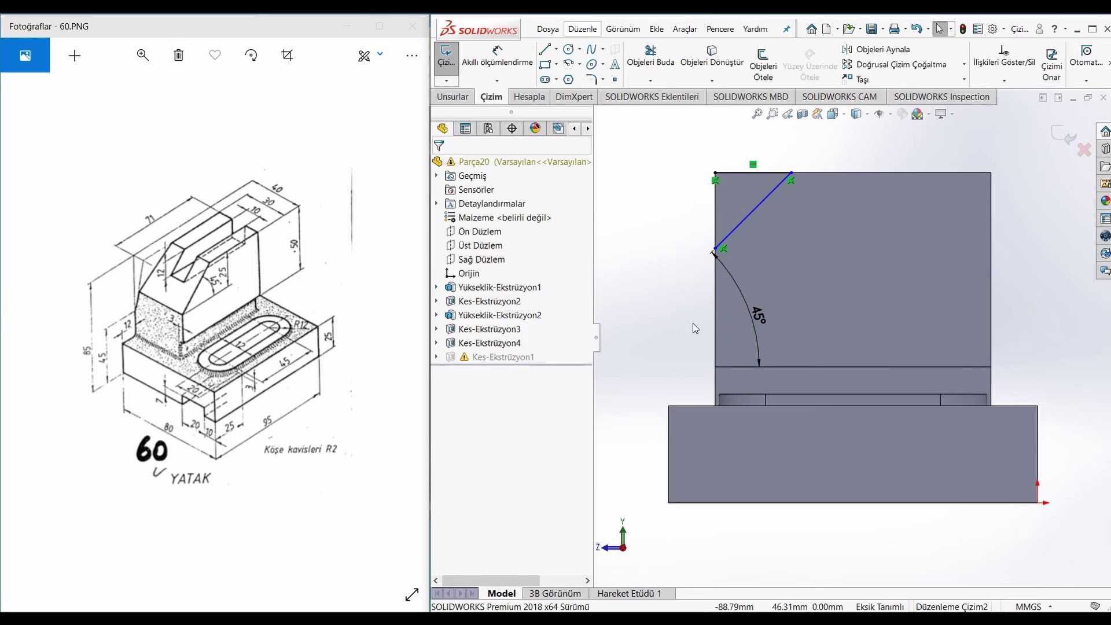
- Dimension the vertical distance from the horizontal line to the sloped line's lower endpoint as 25 mm
right_click_drag(694, 328, 684, 185)
left_click(715, 249)
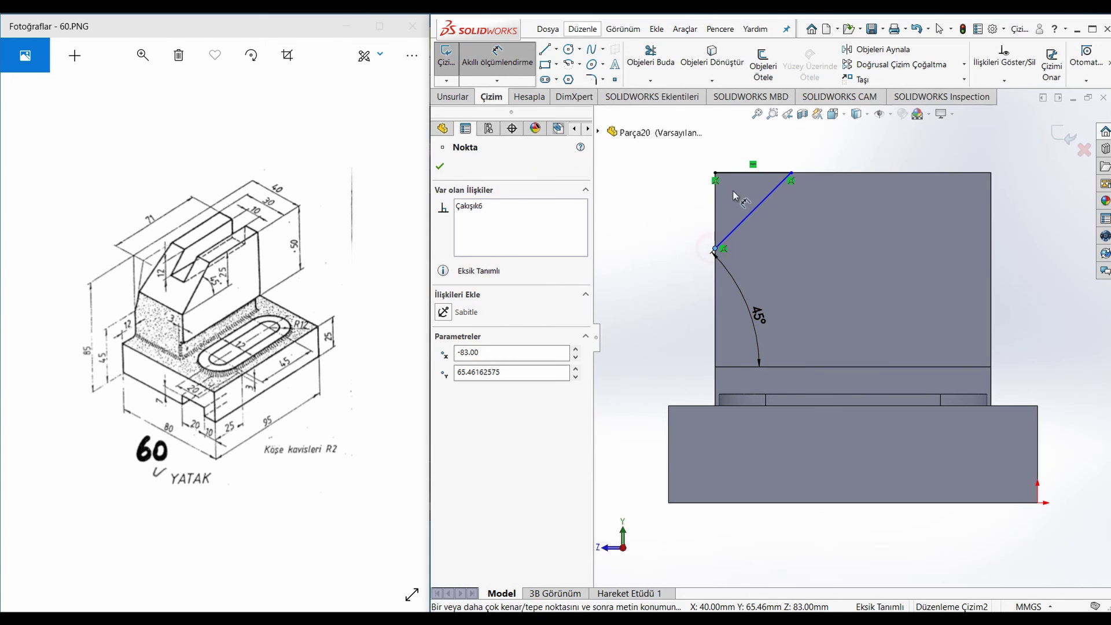
left_click(758, 173)
left_click(842, 217)
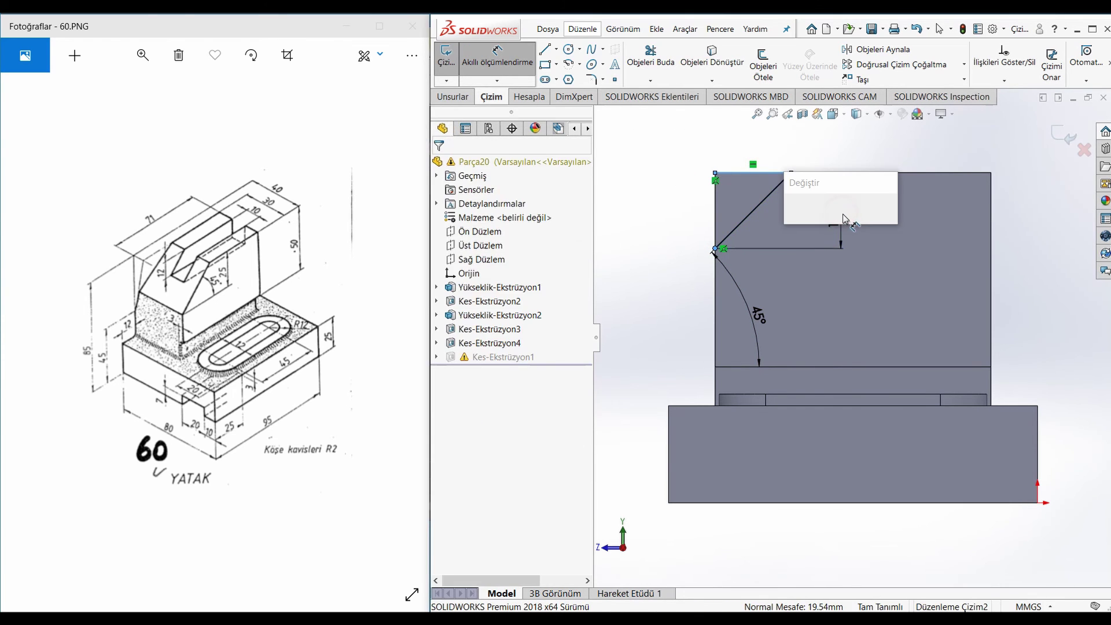
type("25")
key("Return")
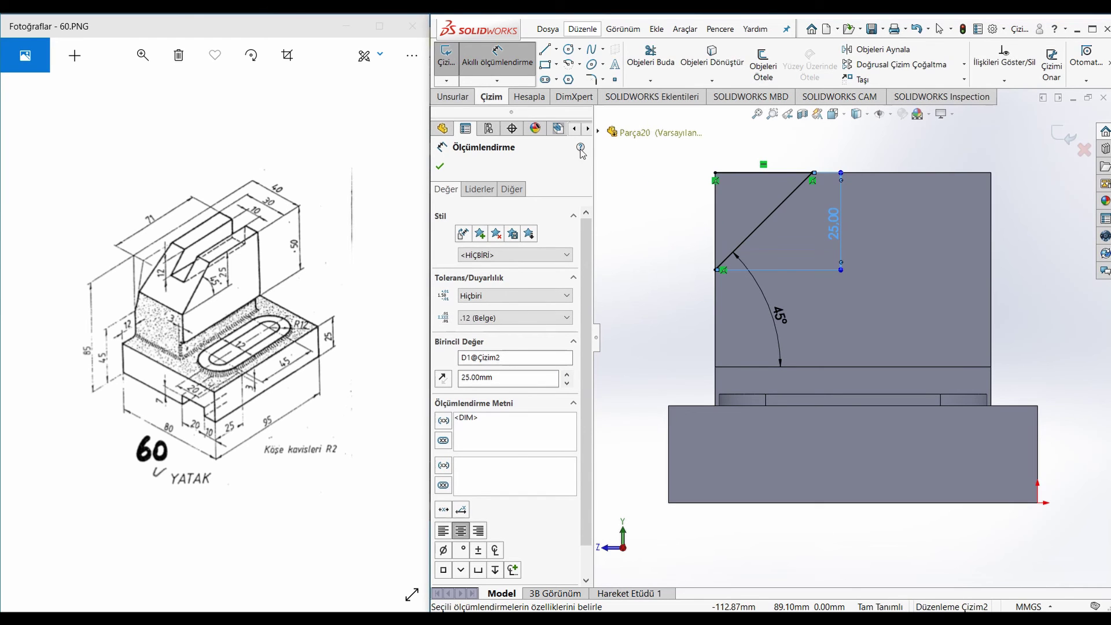
- Close the triangle with a vertical line along the upright's edge and exit the sketch to rebuild the corner cut
left_click(453, 97)
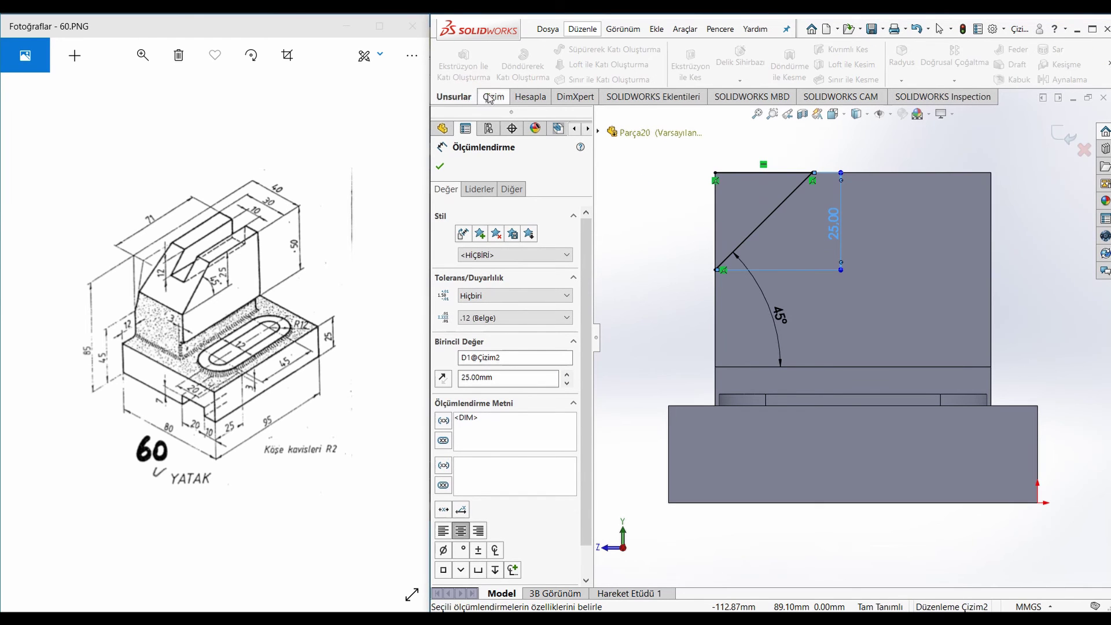
left_click(491, 97)
left_click(544, 49)
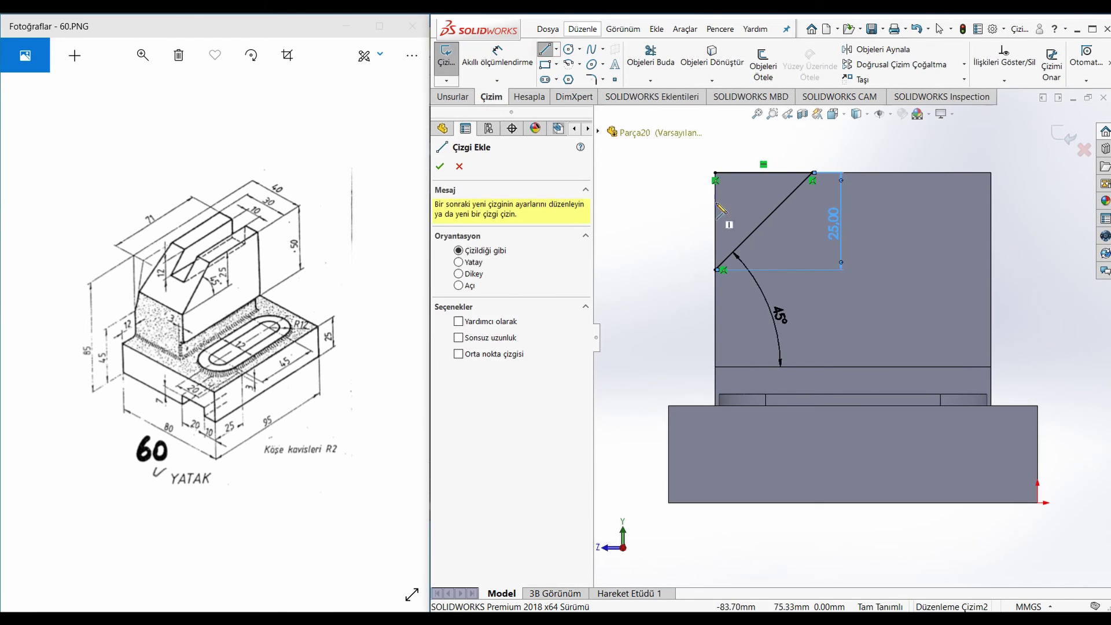
left_click(715, 172)
left_click(716, 269)
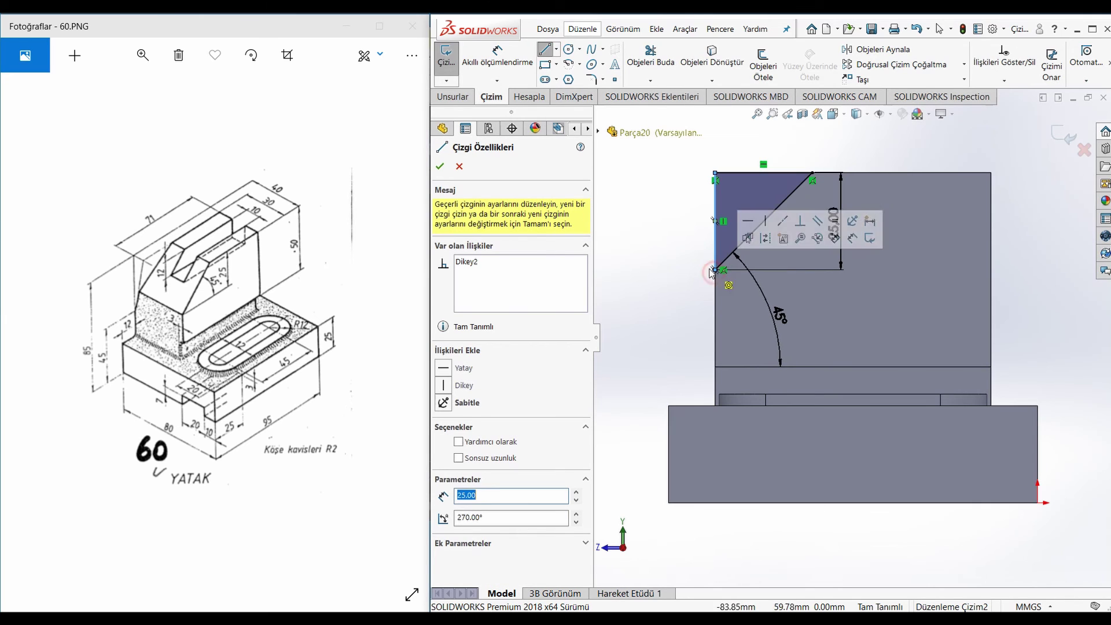
left_click(715, 220)
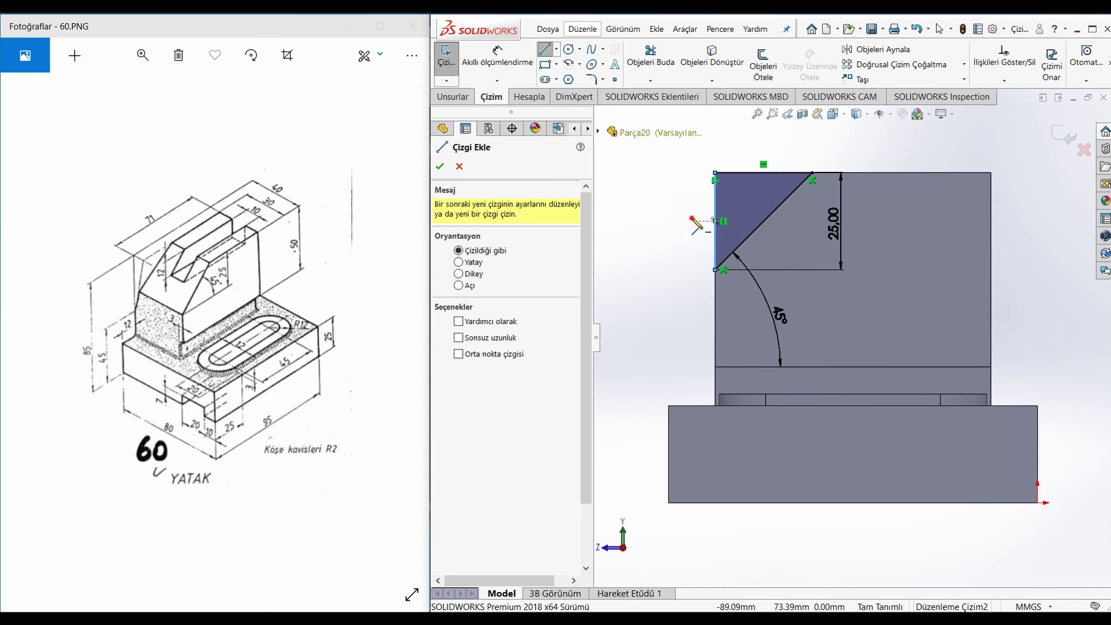
key("Escape")
double_click(655, 221)
left_click(655, 220)
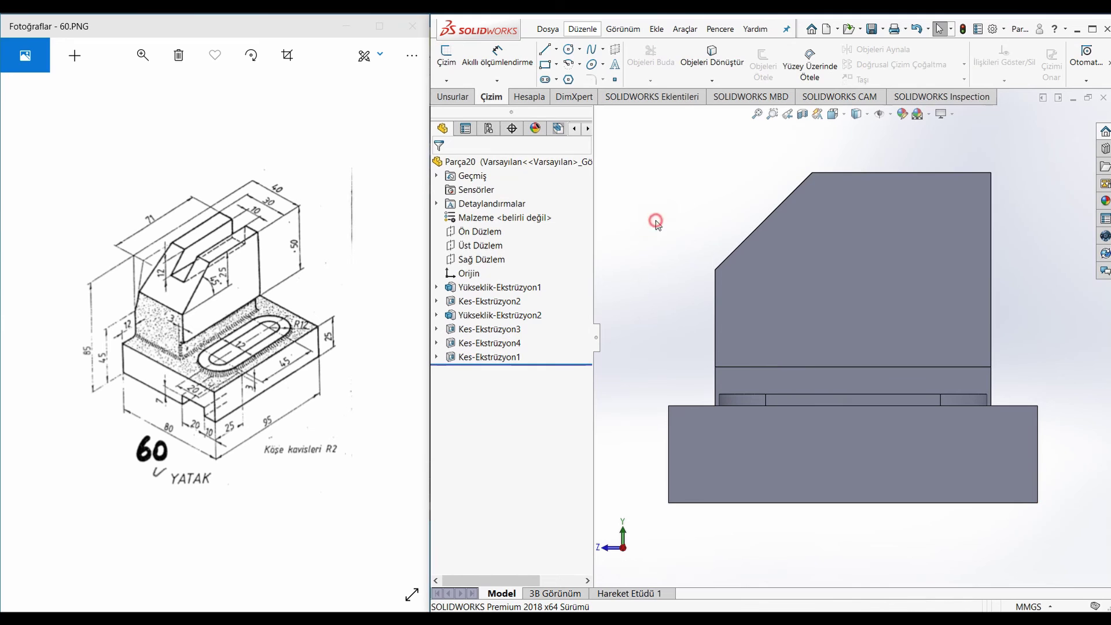
- Start a 2 mm fillet and select the upright's three foot edges and the slot boss's base edge
middle_click_drag(835, 300, 855, 345)
key("Escape")
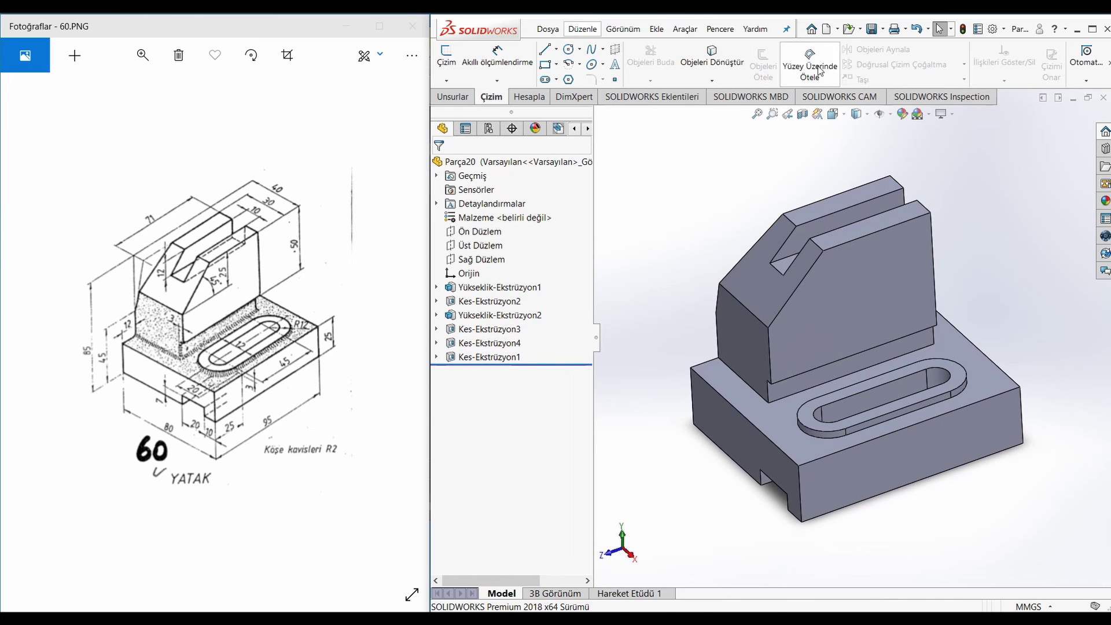
left_click(452, 97)
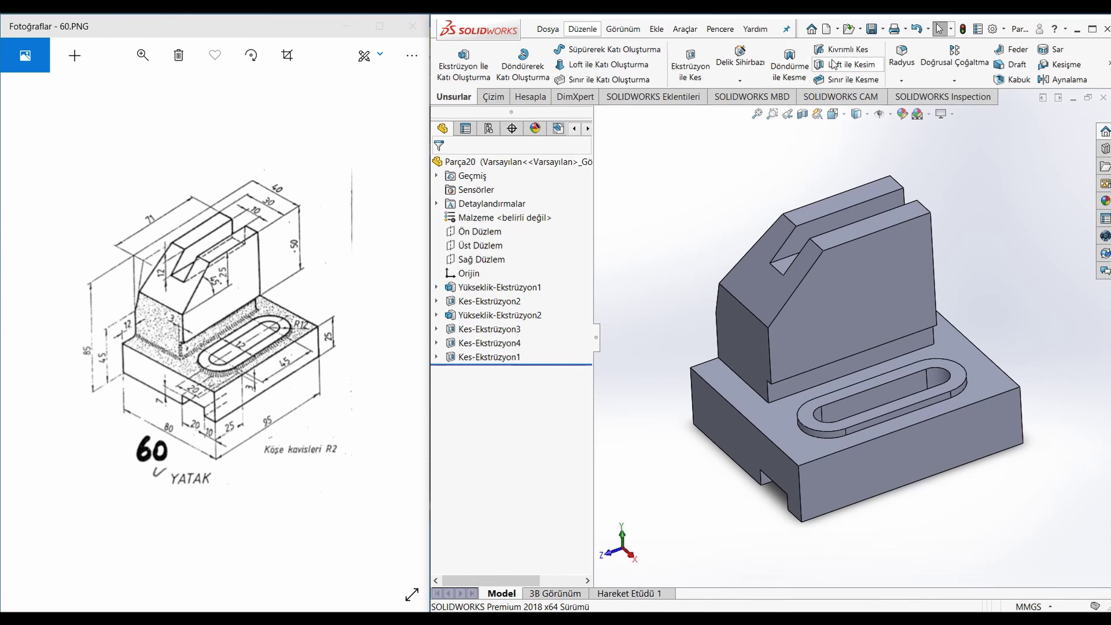
left_click(901, 56)
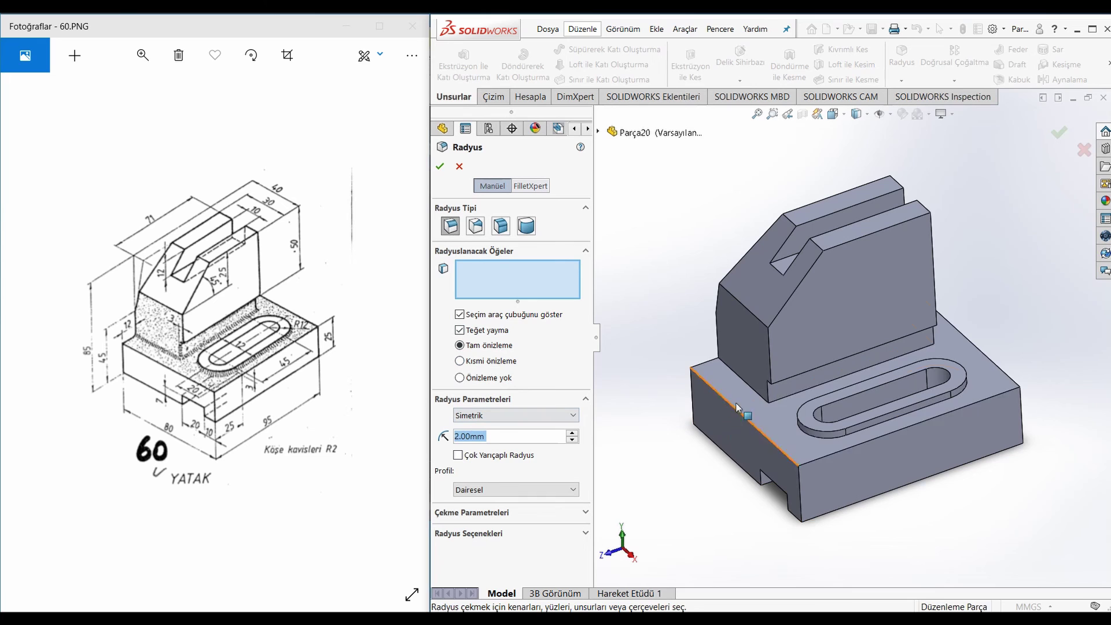
left_click(781, 404)
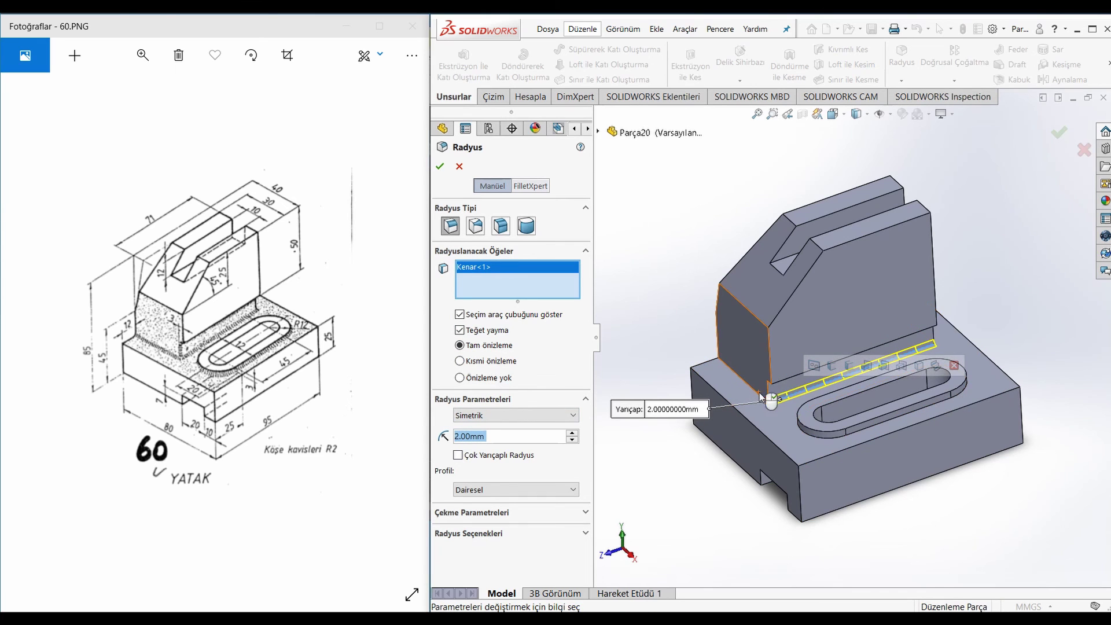
left_click(759, 396)
middle_click_drag(760, 396, 961, 321)
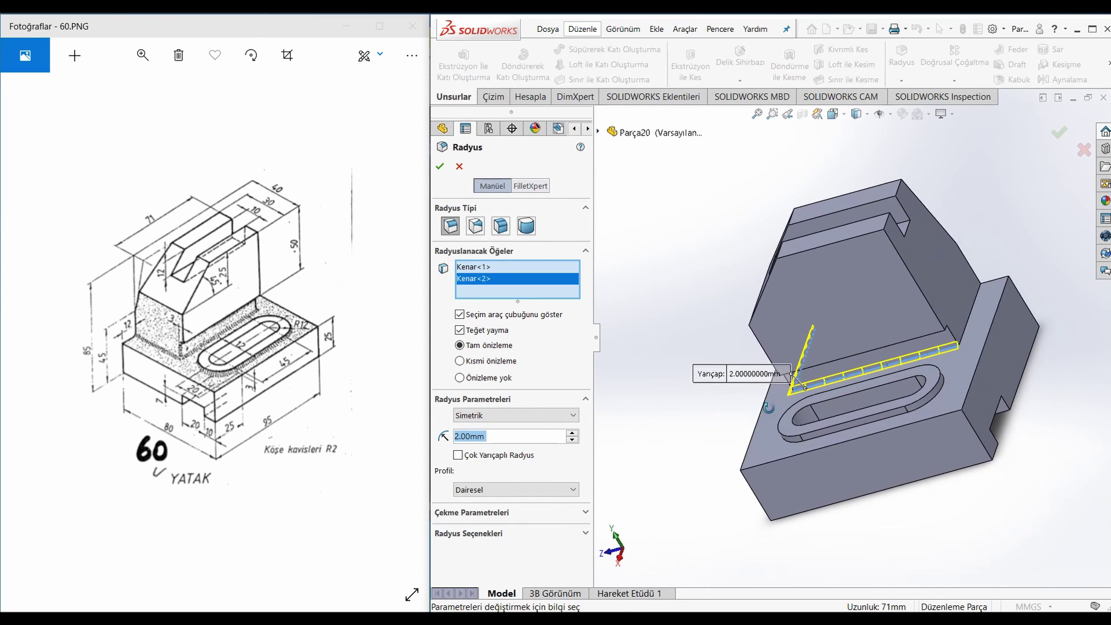
left_click(970, 315)
left_click(943, 384)
middle_click_drag(943, 384, 1026, 364)
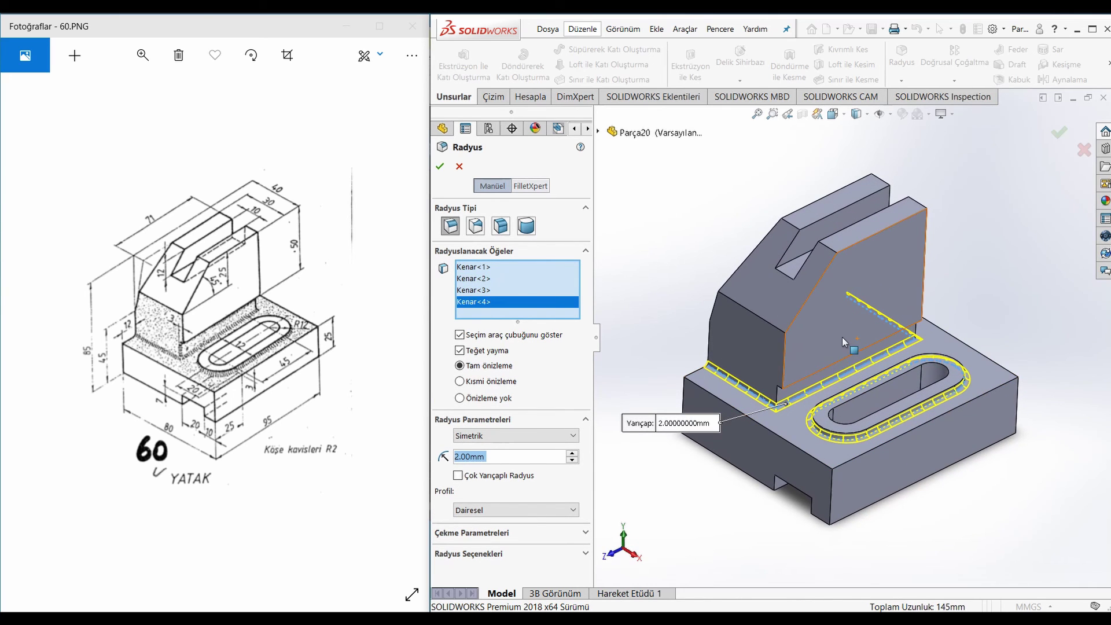
- Add the short vertical corner edge and the long undercut edge near the upright's foot to the selection and apply the 2 mm fillet
middle_click_drag(839, 335, 809, 251)
scroll(756, 359, "down", 2)
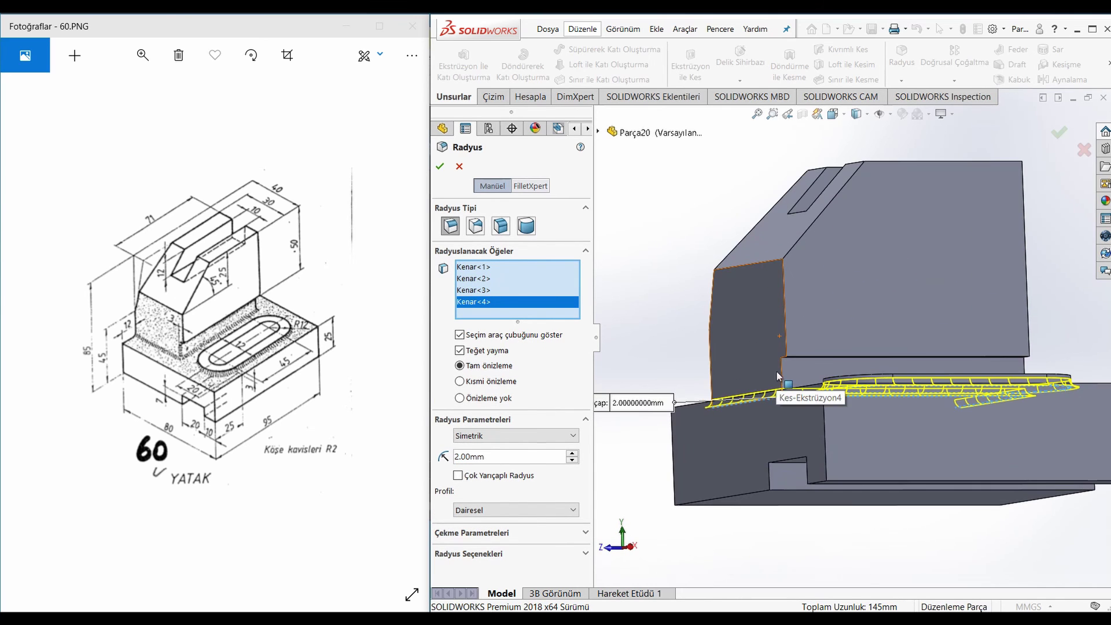
left_click(780, 374)
left_click(798, 360)
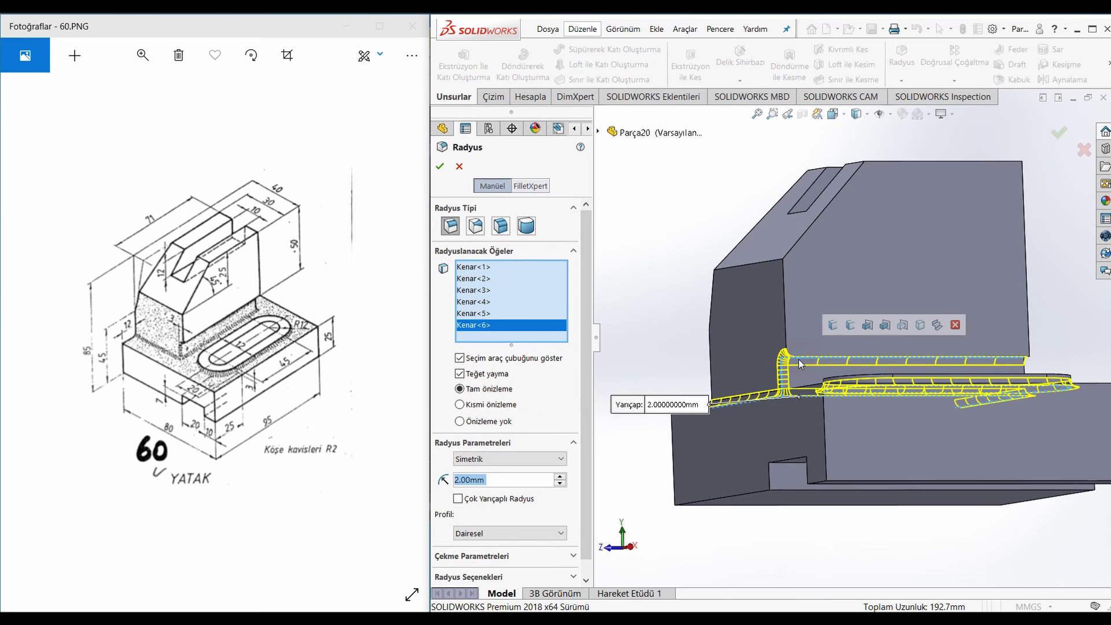
scroll(799, 358, "up", 1)
key("ctrl+7")
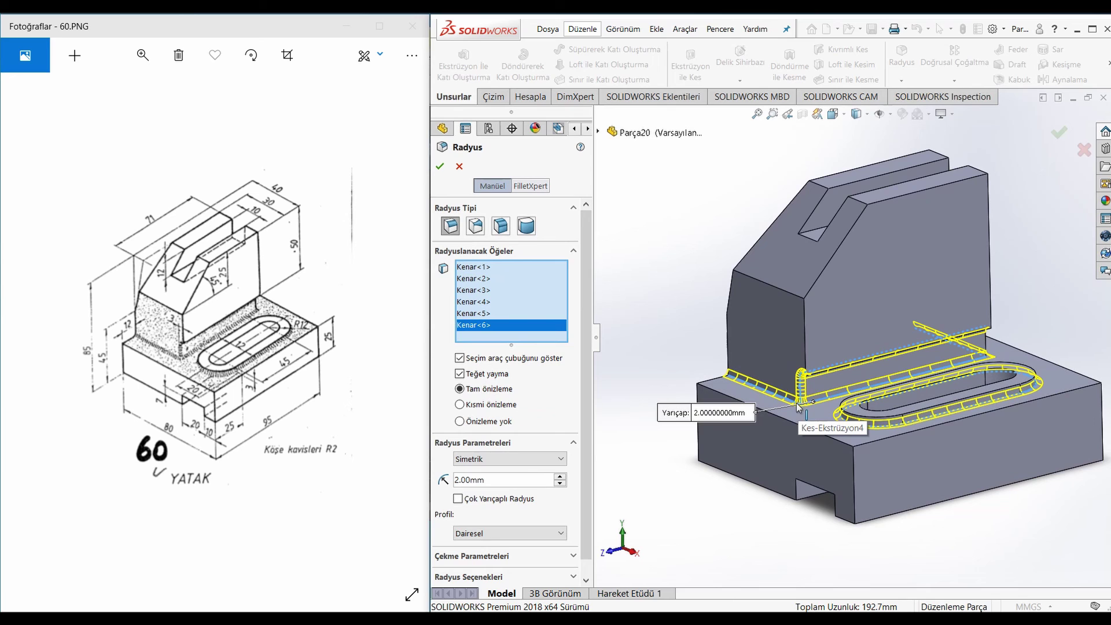
left_click(440, 166)
left_click(707, 256)
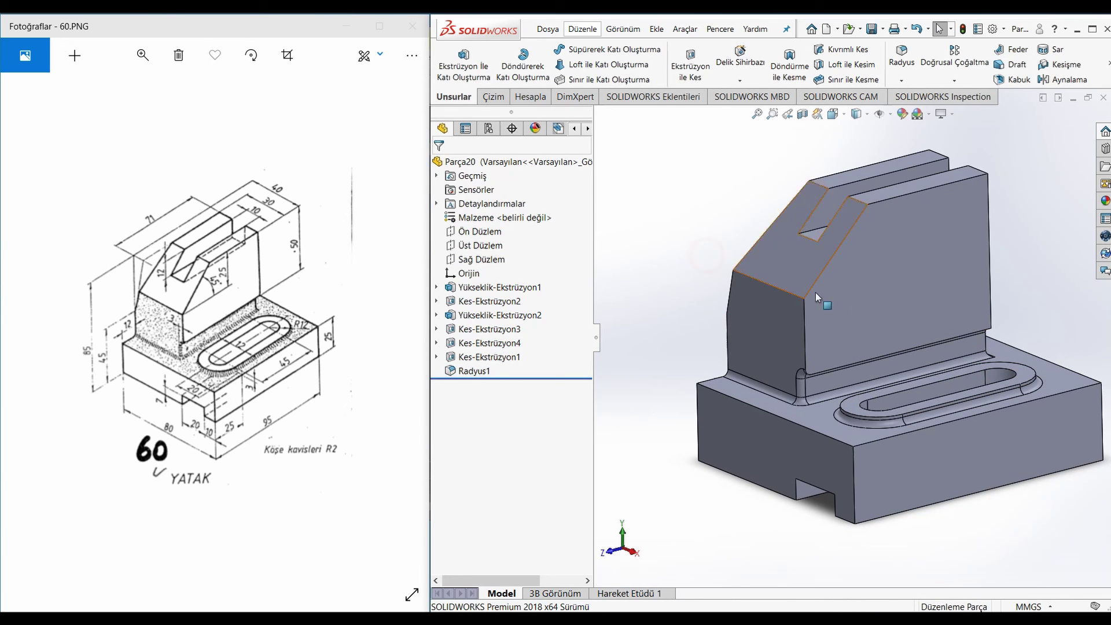
scroll(926, 323, "up", 1)
scroll(992, 336, "down", 1)
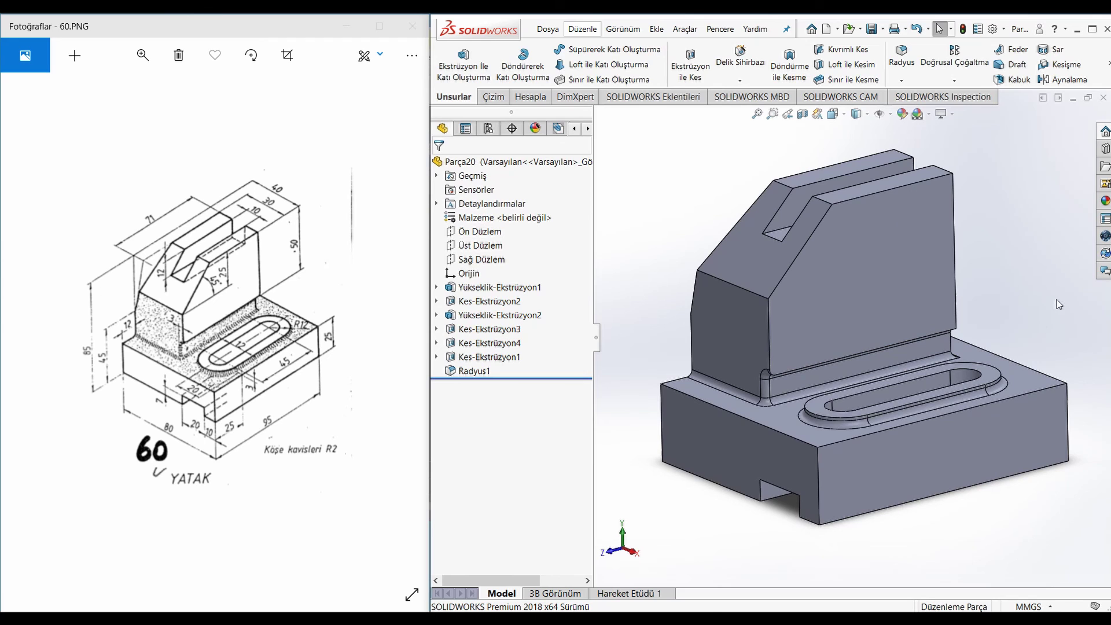